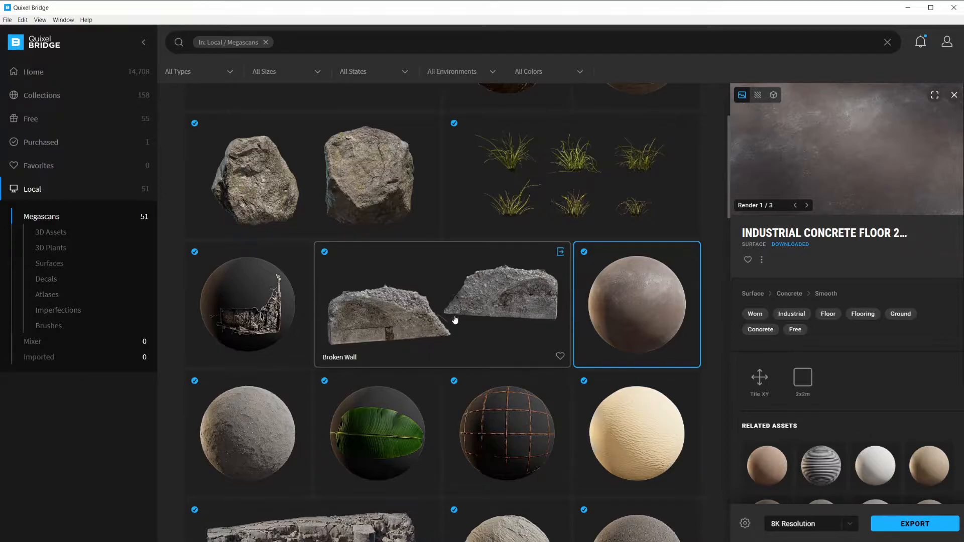
Step: Switch from Quixel Bridge to Houdini and examine Scene1's broken walls, floor and row of object merge nodes
scroll(447, 325, up, 3)
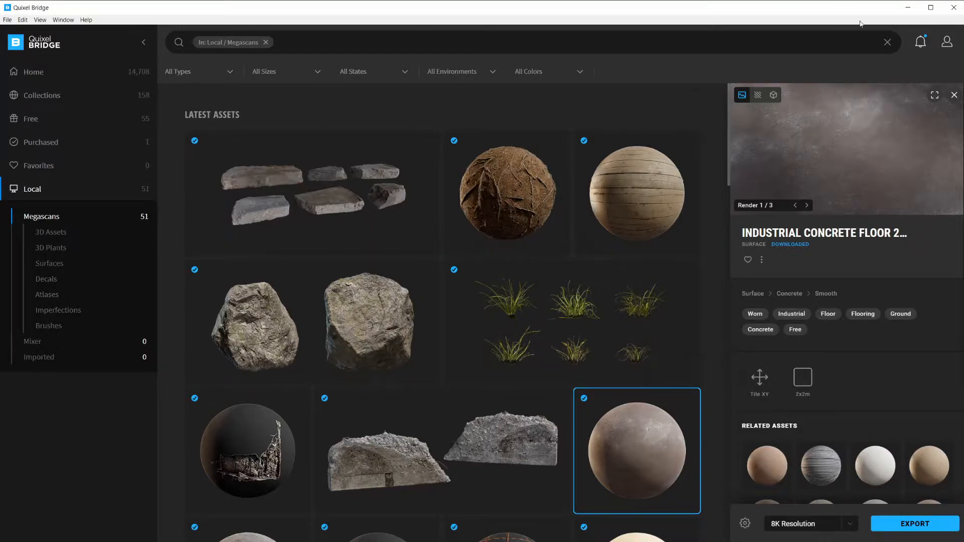
click(907, 8)
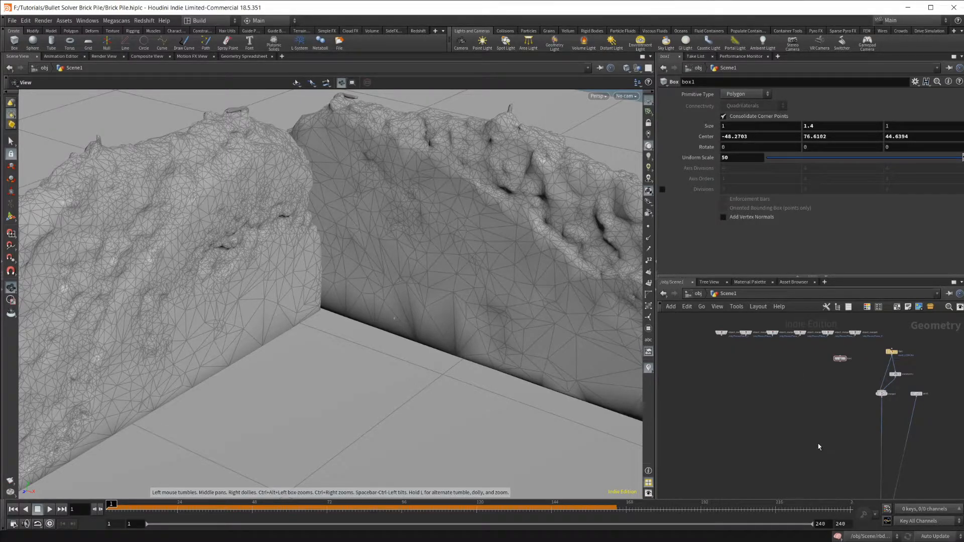
drag(334, 301, 355, 297)
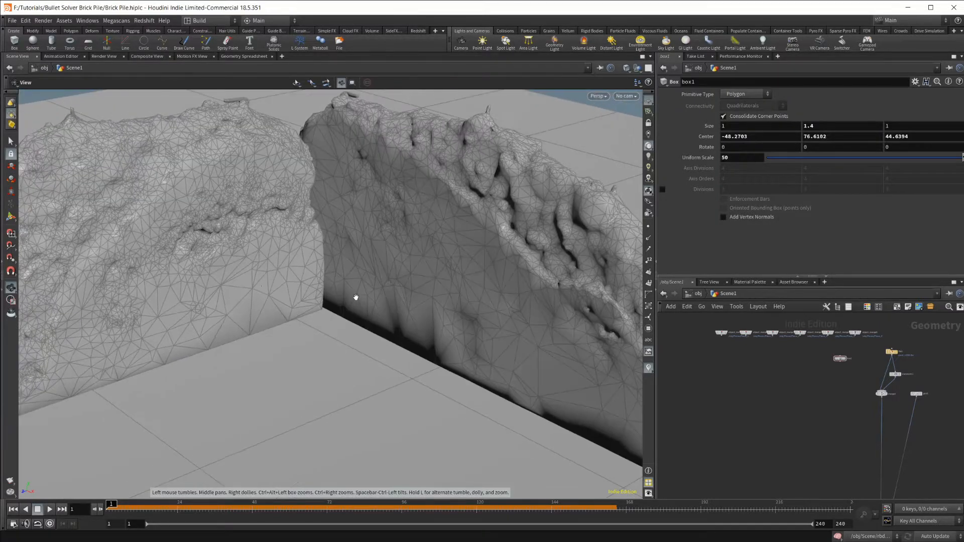
right_drag(355, 297, 280, 350)
middle_drag(290, 306, 366, 350)
right_drag(366, 350, 382, 247)
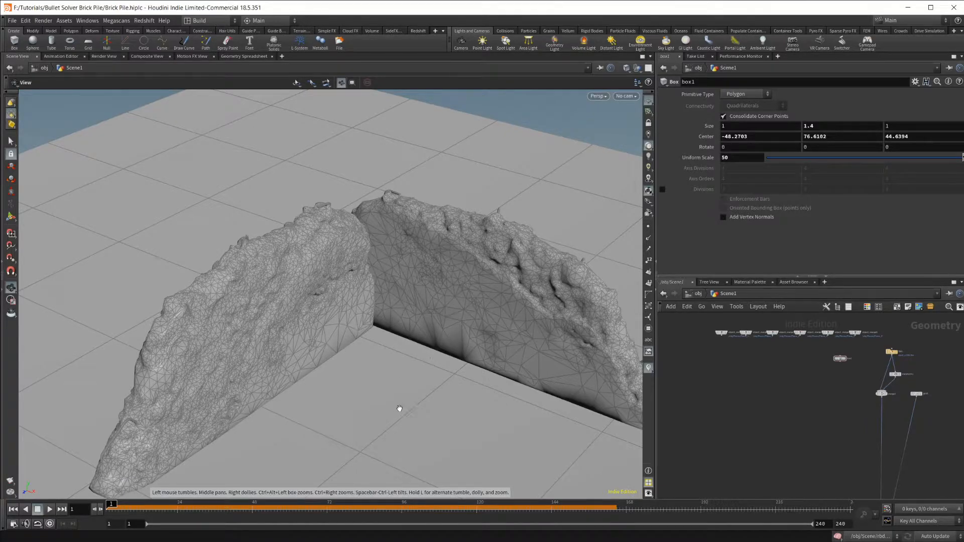
scroll(757, 402, up, 1)
scroll(757, 435, up, 2)
middle_drag(751, 342, 764, 417)
scroll(757, 435, up, 1)
scroll(839, 406, down, 1)
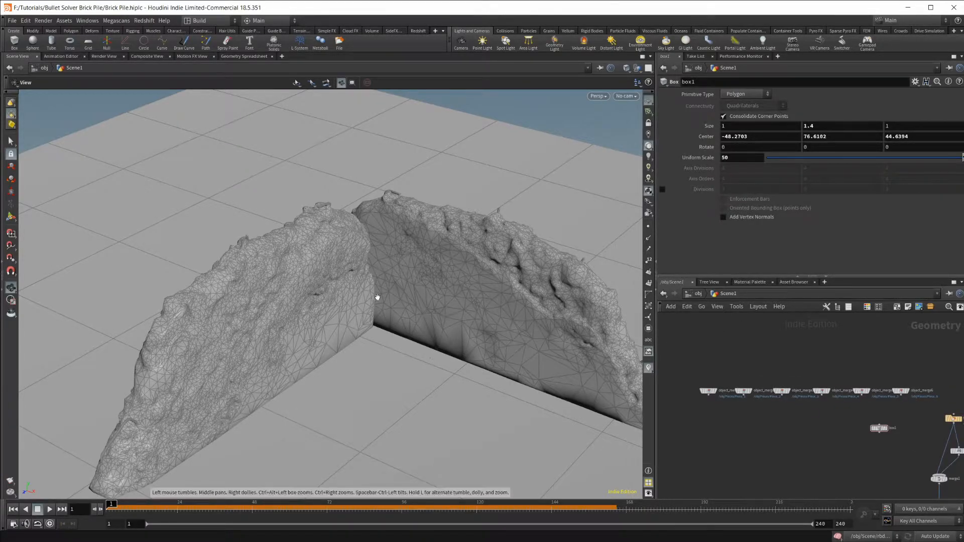
Step: Open the Pieces geometry network and examine its node chain from file1 through the splits to the Piece nulls
click(698, 294)
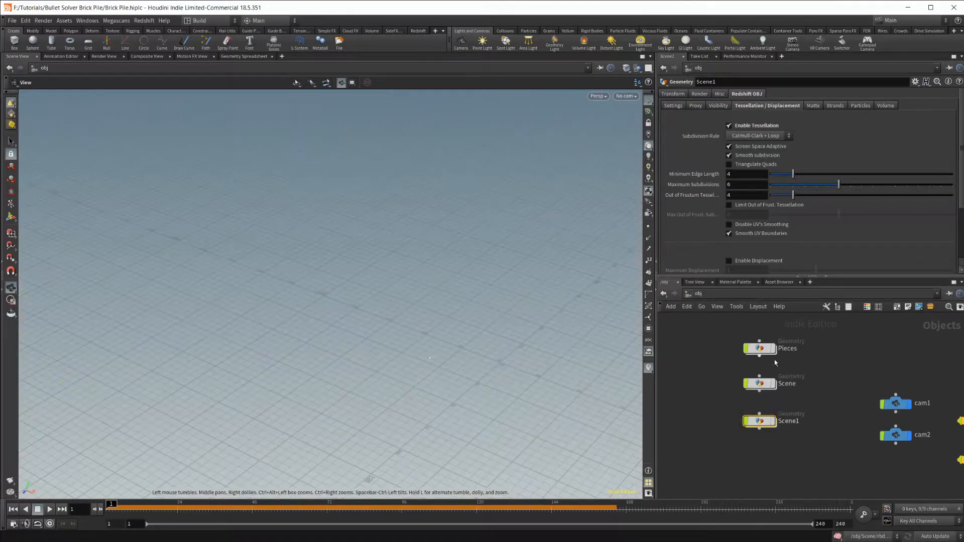
click(774, 348)
middle_drag(472, 379, 381, 373)
double_click(759, 348)
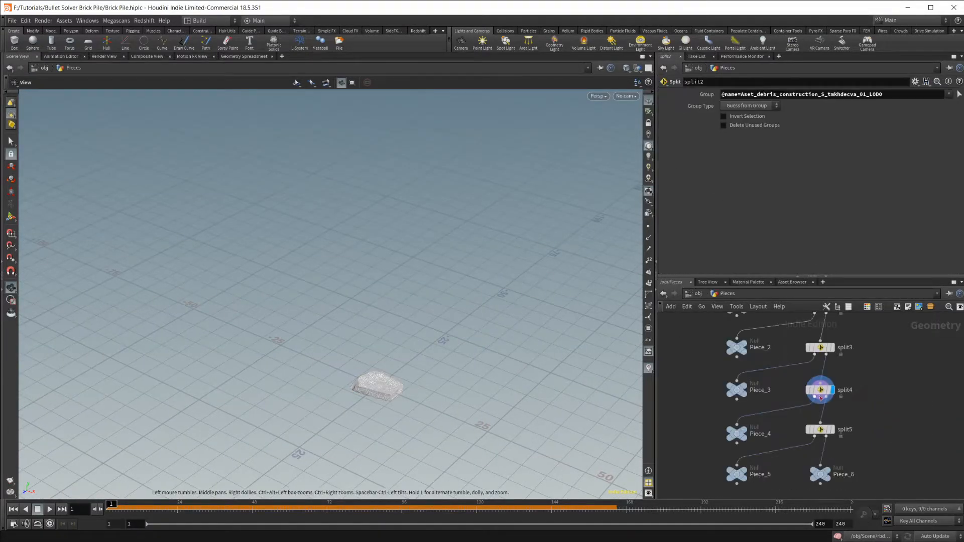
middle_drag(849, 365, 849, 443)
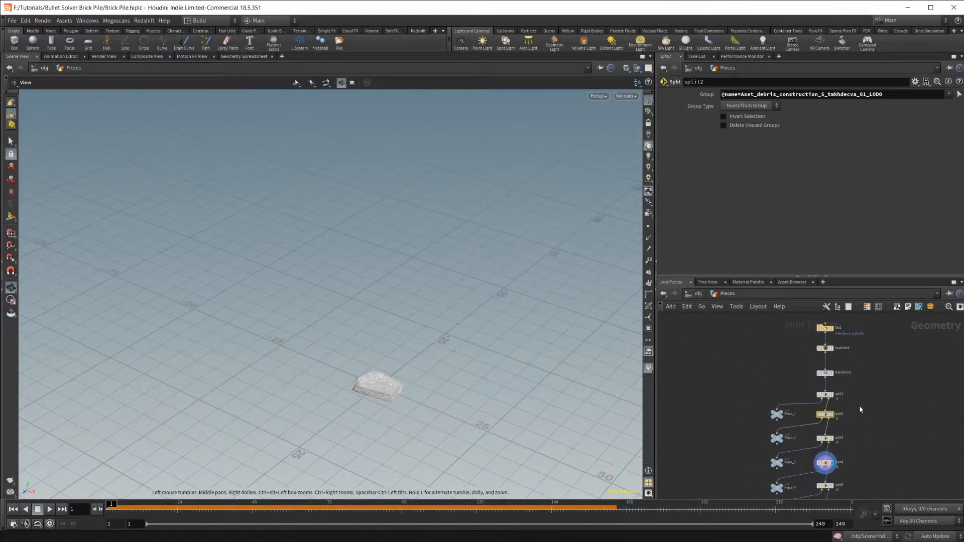
scroll(862, 390, up, 2)
middle_drag(866, 342, 880, 377)
scroll(867, 428, down, 2)
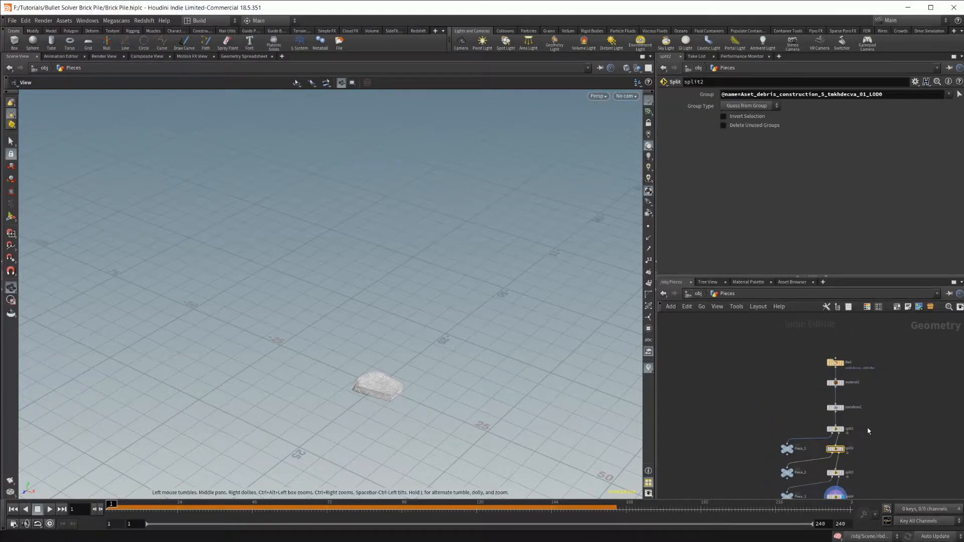
middle_drag(868, 428, 854, 379)
middle_drag(855, 463, 868, 404)
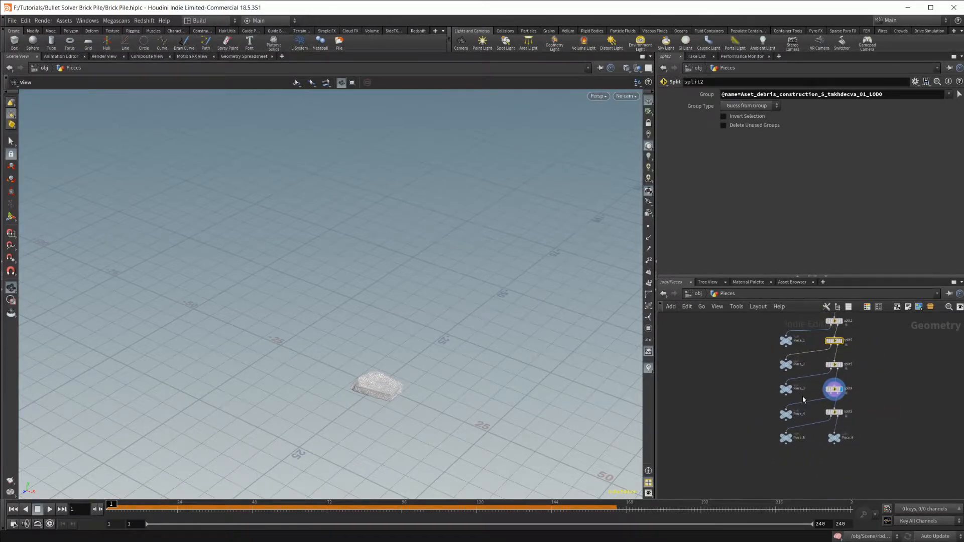
middle_drag(866, 345, 853, 420)
scroll(852, 395, up, 3)
middle_drag(883, 344, 893, 406)
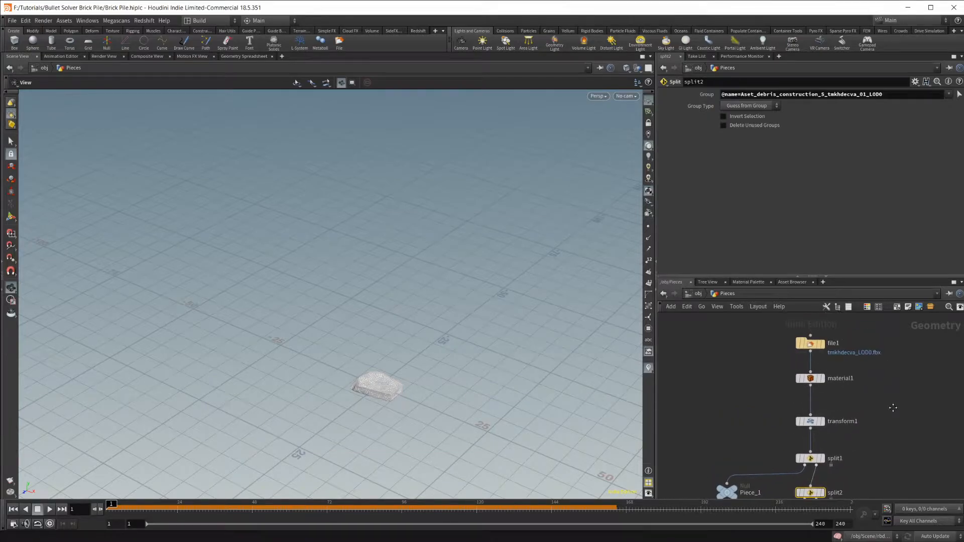
Step: Display the imported debris at the file1 node and its transformed version at the transform1 node
click(820, 344)
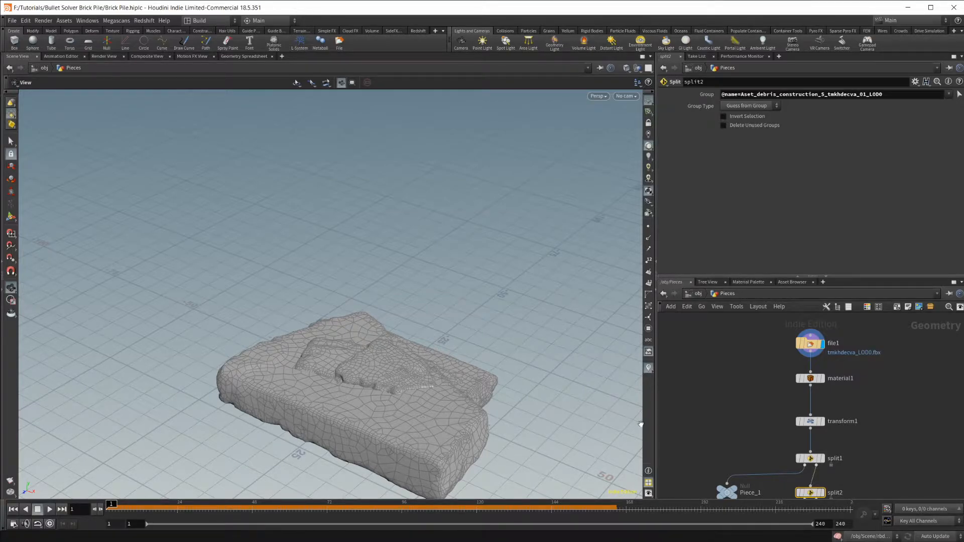
middle_drag(737, 409, 720, 400)
middle_drag(802, 396, 794, 345)
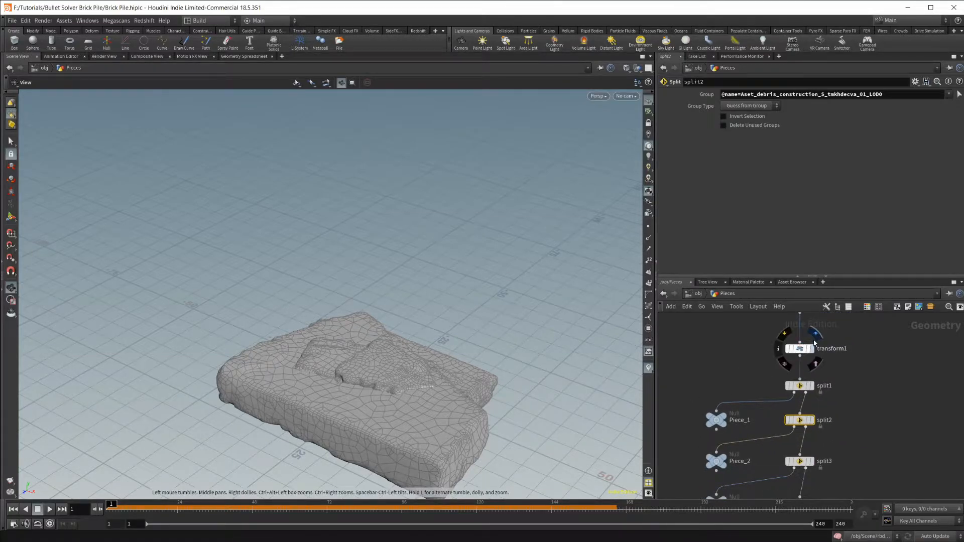
click(814, 342)
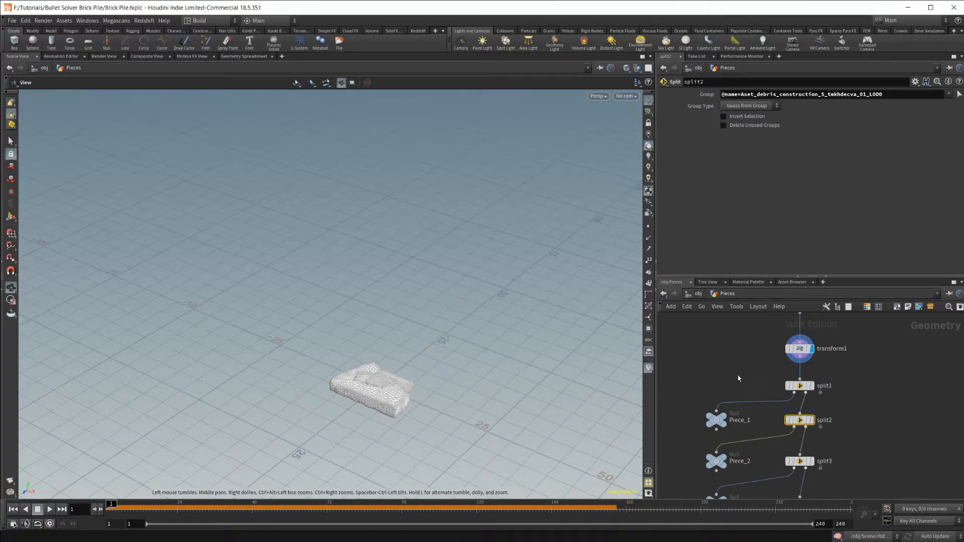
Step: Display the split1 output, show its group parameters and examine how the splits feed the Piece nulls
middle_drag(751, 382, 745, 351)
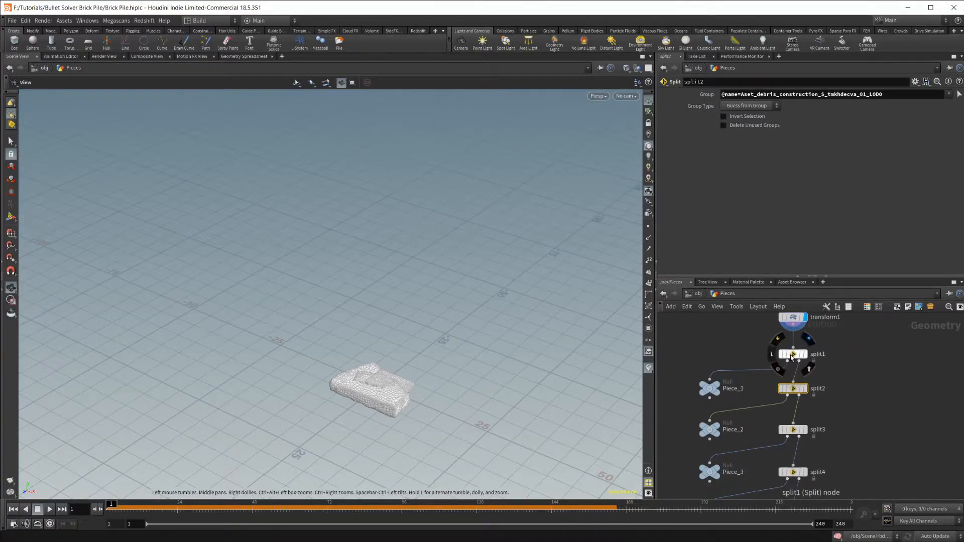
click(809, 342)
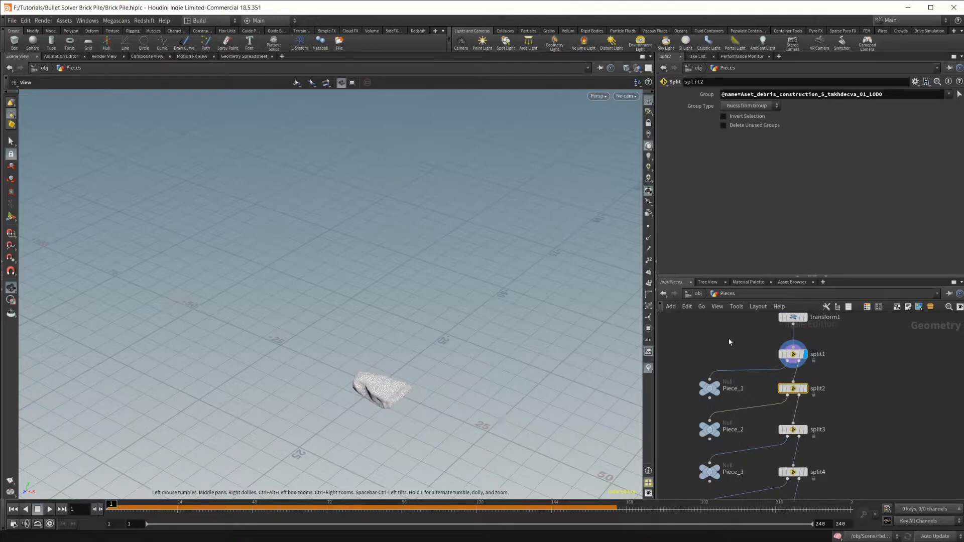
click(793, 353)
scroll(743, 380, up, 3)
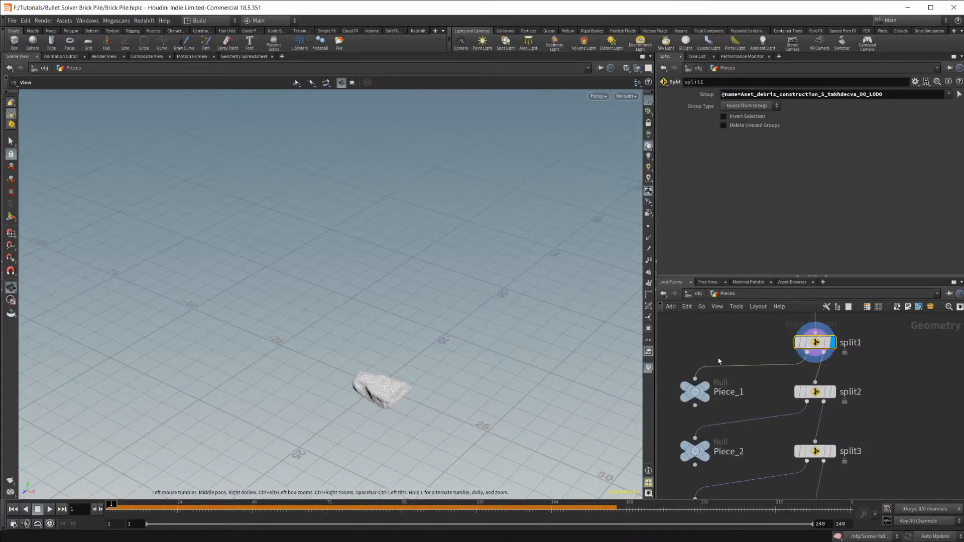
mouse_move(698, 391)
middle_drag(780, 429, 791, 387)
scroll(791, 390, down, 5)
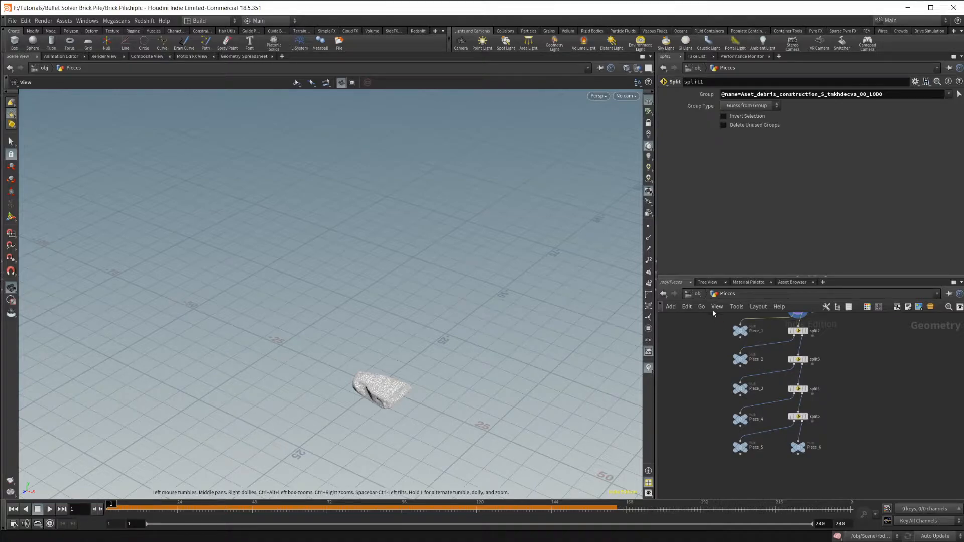
Step: Return to the Scene1 geometry network and frame both broken walls in the viewport
click(698, 294)
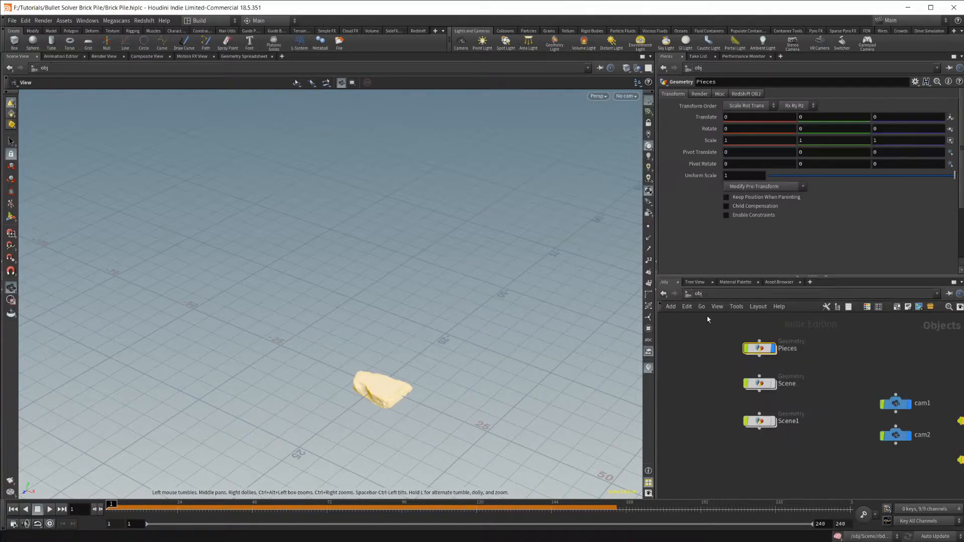
click(771, 422)
double_click(759, 424)
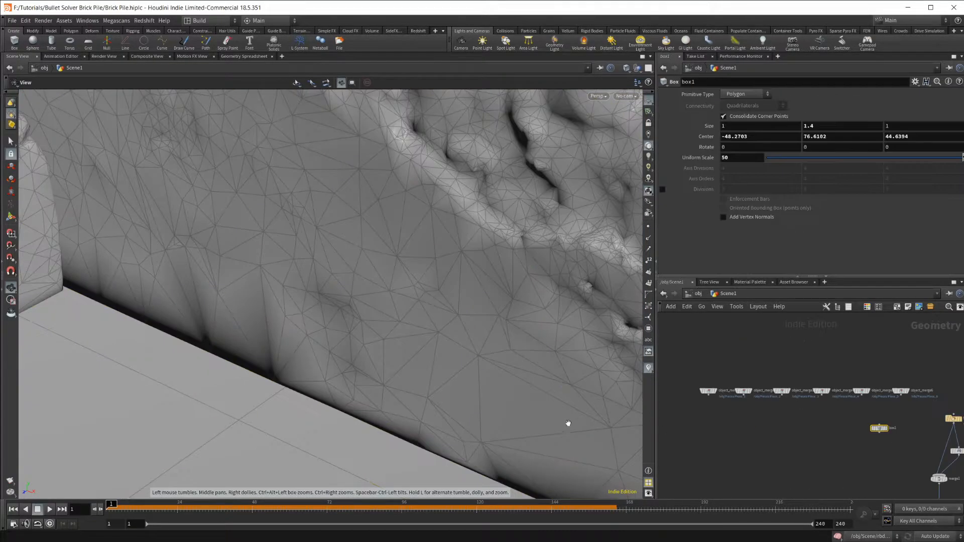
right_drag(341, 364, 194, 433)
middle_drag(206, 335, 385, 345)
drag(385, 346, 374, 353)
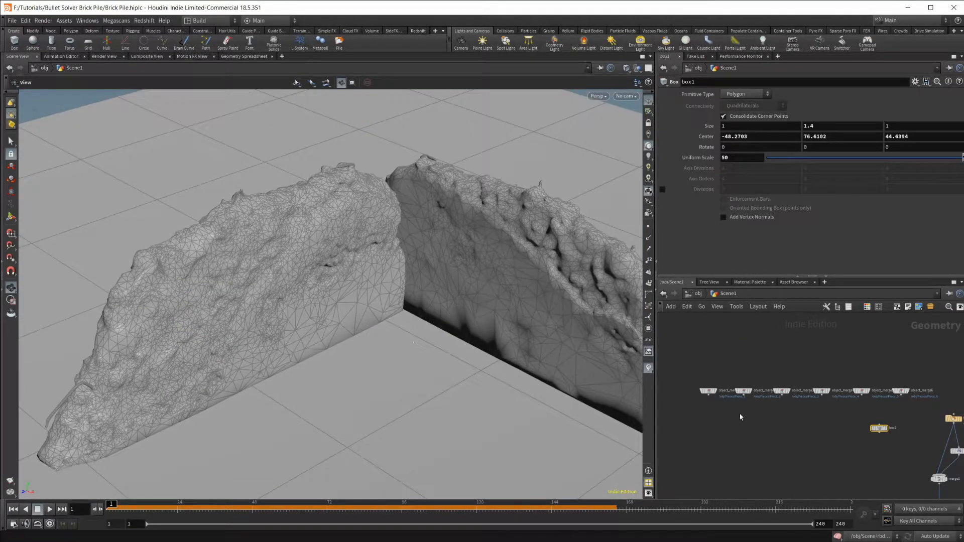
Step: Display the box1 node and examine the box's placement above the corner between the templated walls
middle_drag(813, 441, 743, 393)
scroll(758, 414, down, 1)
middle_drag(796, 446, 776, 368)
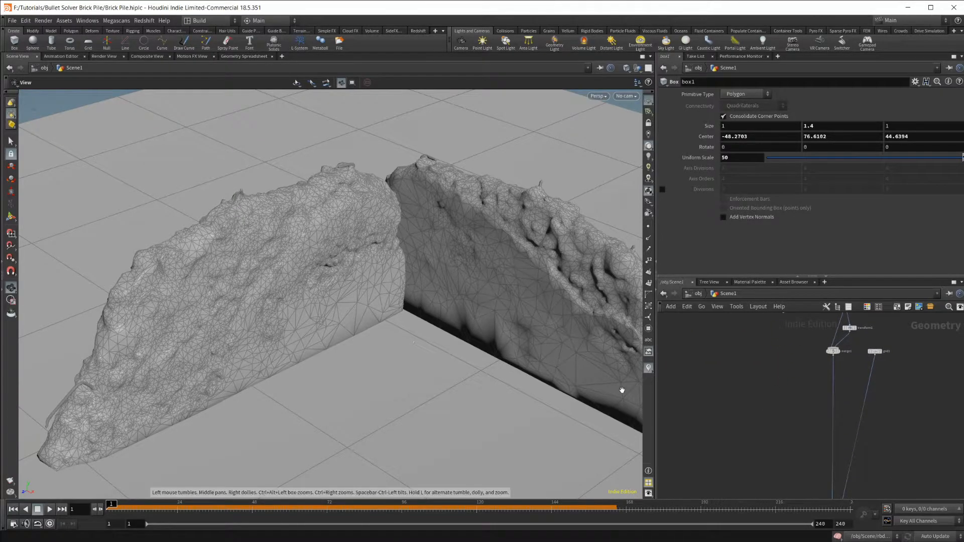
drag(371, 377, 395, 374)
middle_drag(403, 350, 340, 356)
right_drag(364, 342, 404, 342)
middle_drag(803, 377, 843, 448)
scroll(822, 423, up, 3)
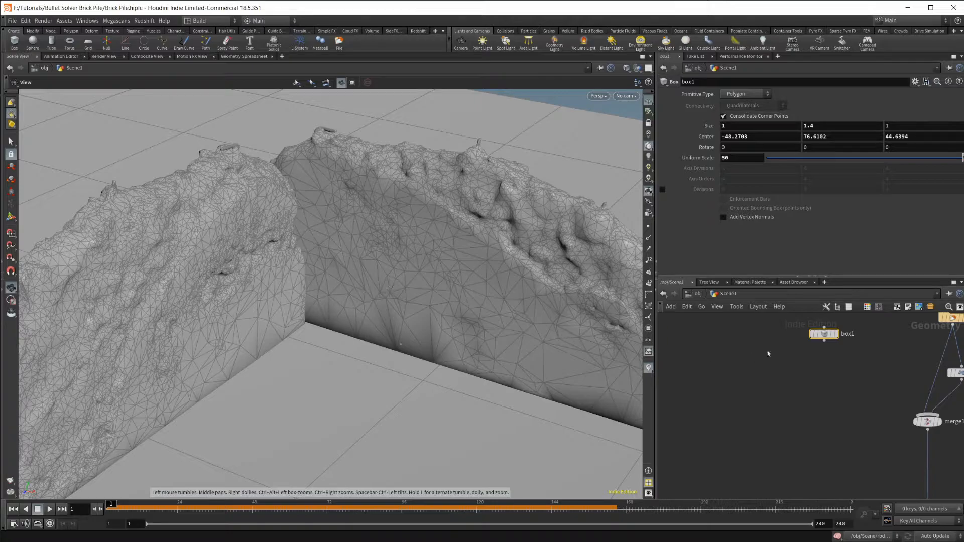
click(836, 334)
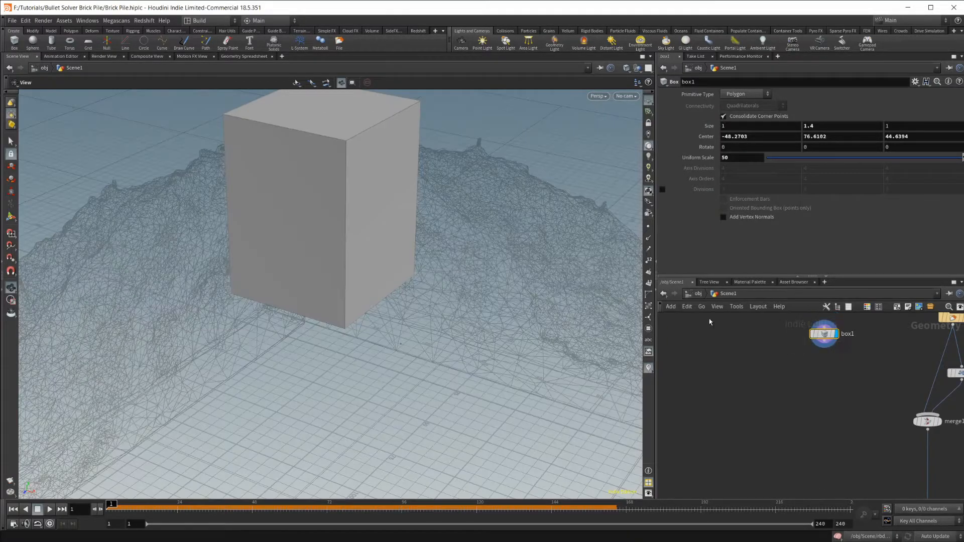
drag(373, 294, 377, 263)
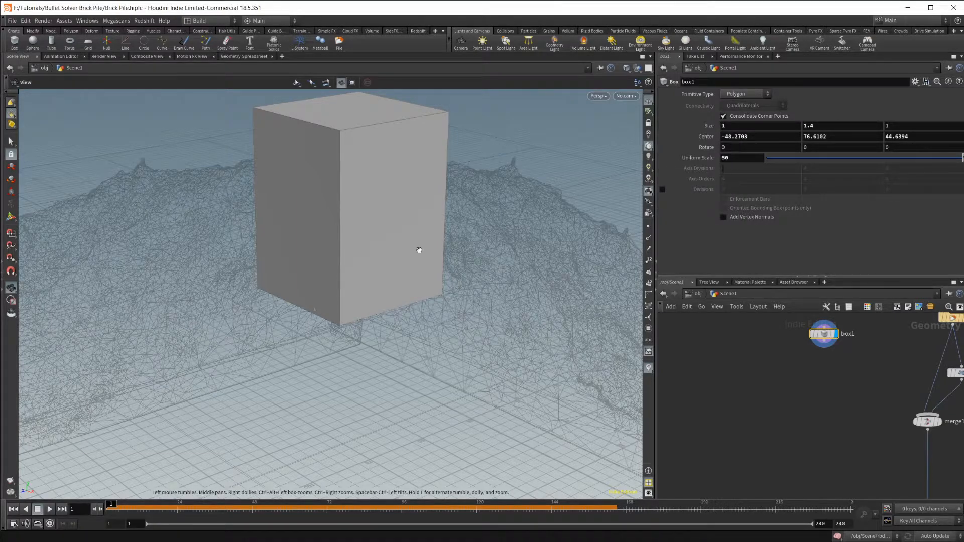
Step: Add a Points from Volume node below box1
scroll(816, 398, down, 3)
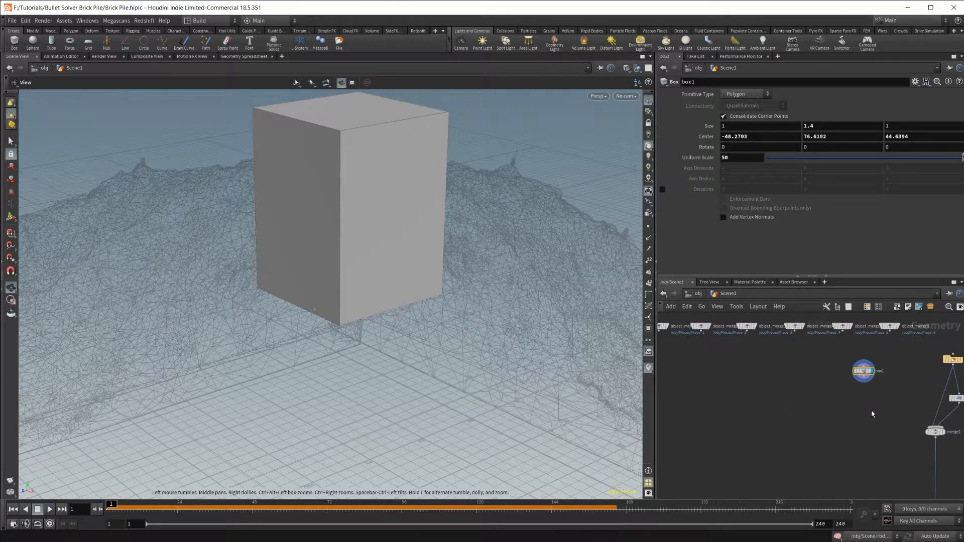
key(Tab)
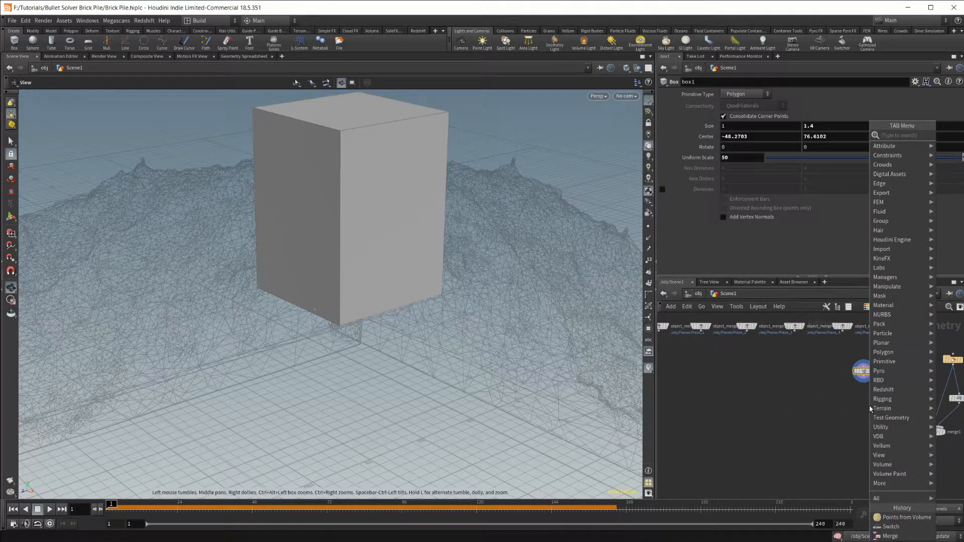
text(from)
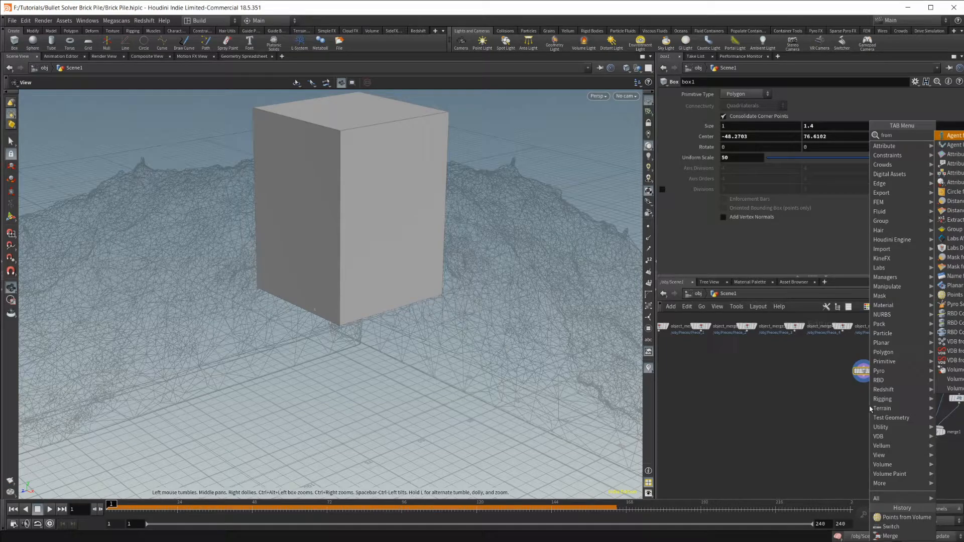
text( vol)
key(Return)
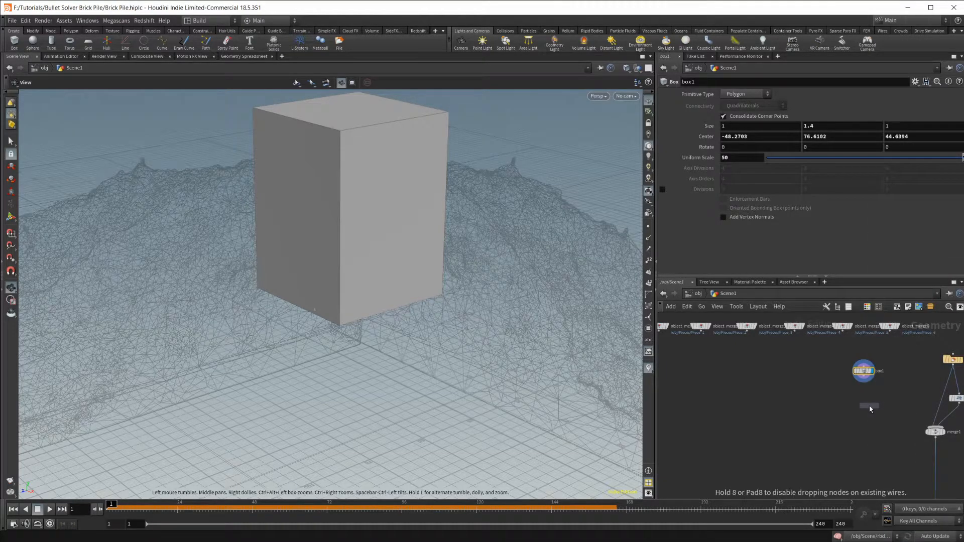
click(869, 407)
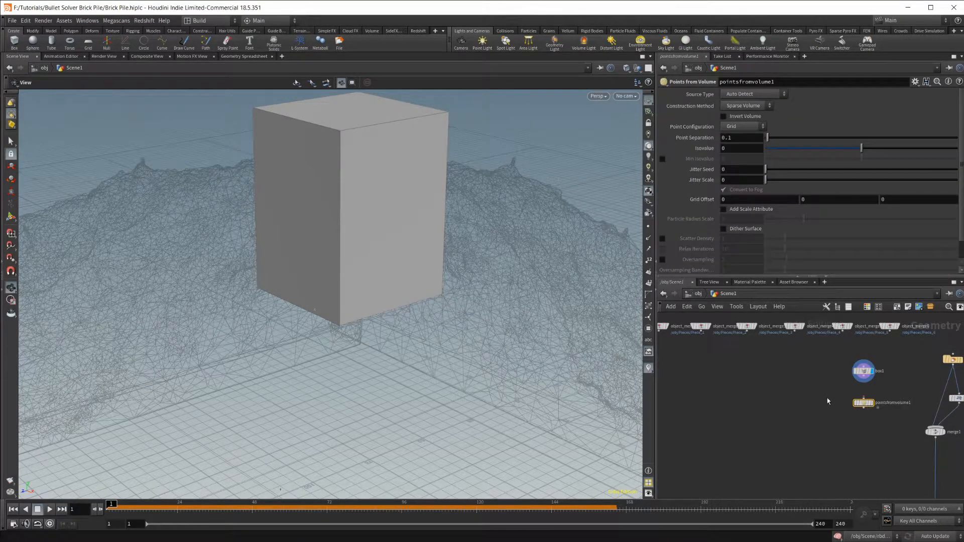
Step: Feed box1 into the Points from Volume node, set Point Separation to 10 and display the generated points
key(f)
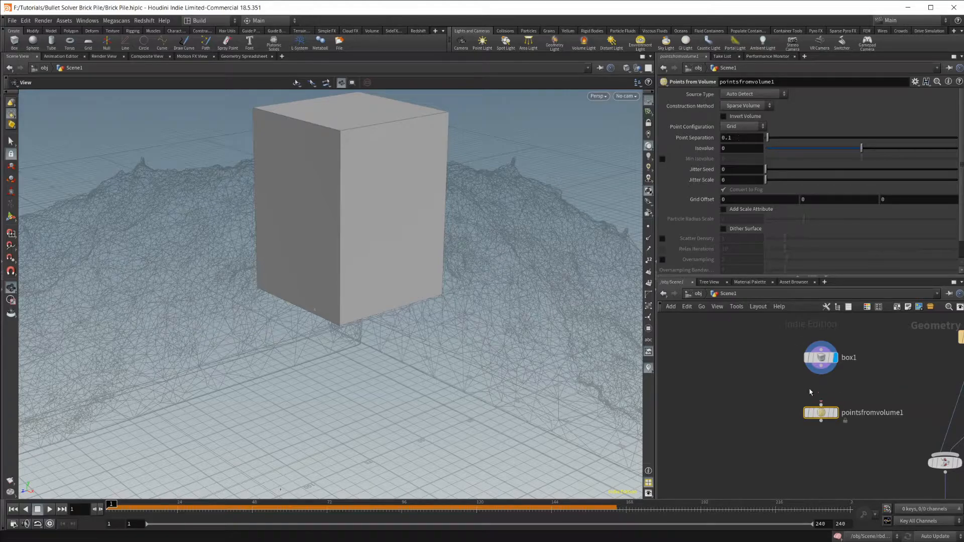
drag(768, 137, 957, 137)
click(844, 403)
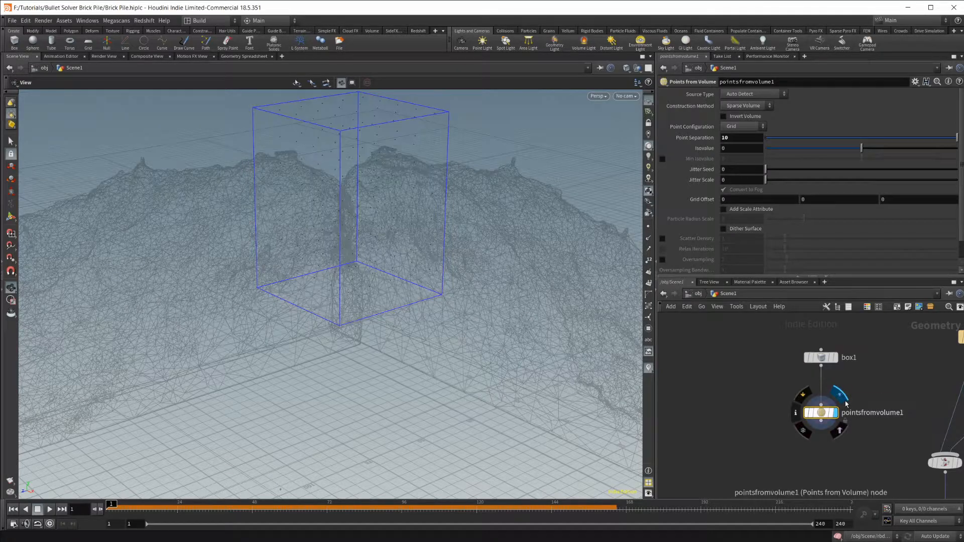
drag(473, 262, 405, 176)
Step: Turn off the template display of the merge node that combines the walls and floor grid
scroll(807, 446, down, 2)
scroll(848, 470, down, 2)
middle_drag(848, 470, 766, 346)
middle_drag(805, 469, 783, 334)
click(762, 397)
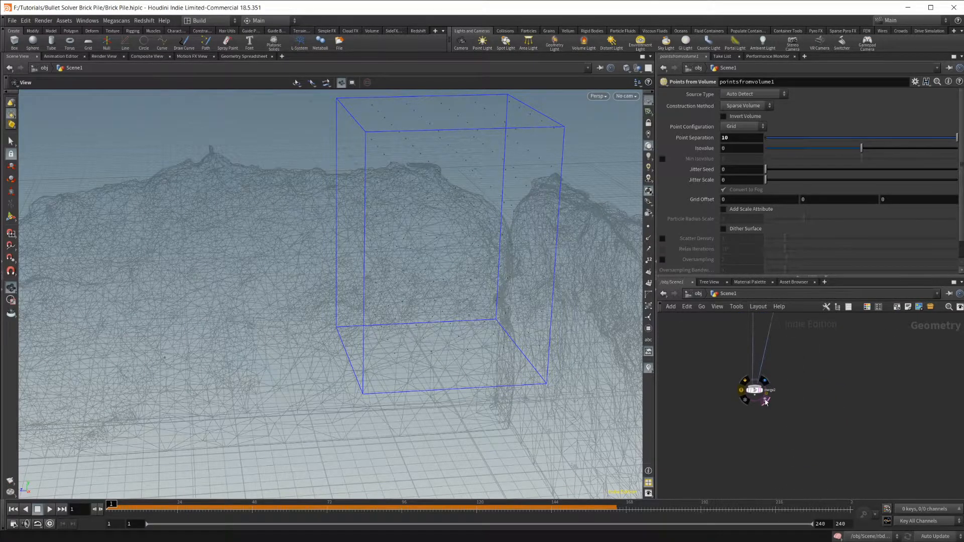
middle_drag(702, 248, 770, 348)
alt+drag(417, 247, 405, 323)
alt+right_drag(377, 344, 530, 320)
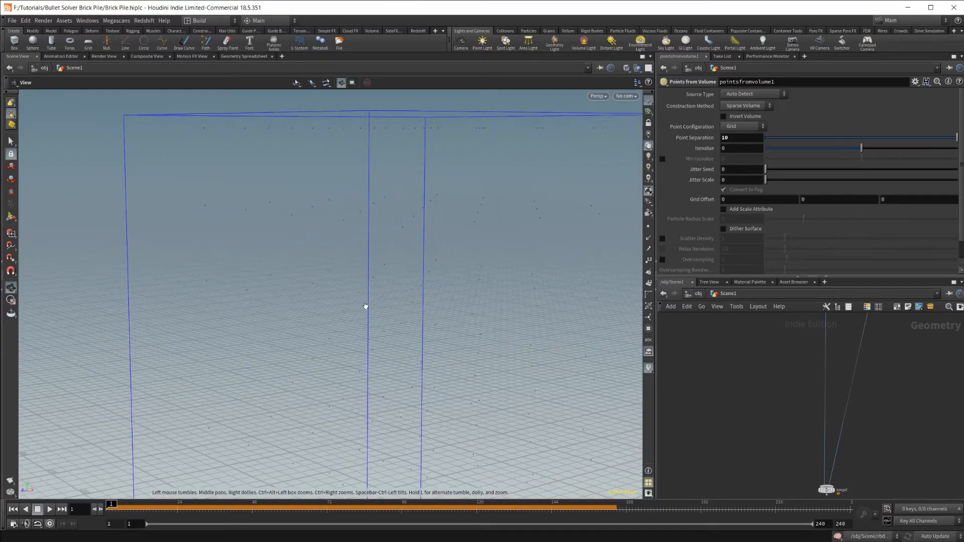
middle_drag(824, 322, 821, 405)
middle_drag(782, 342, 792, 390)
scroll(772, 345, up, 2)
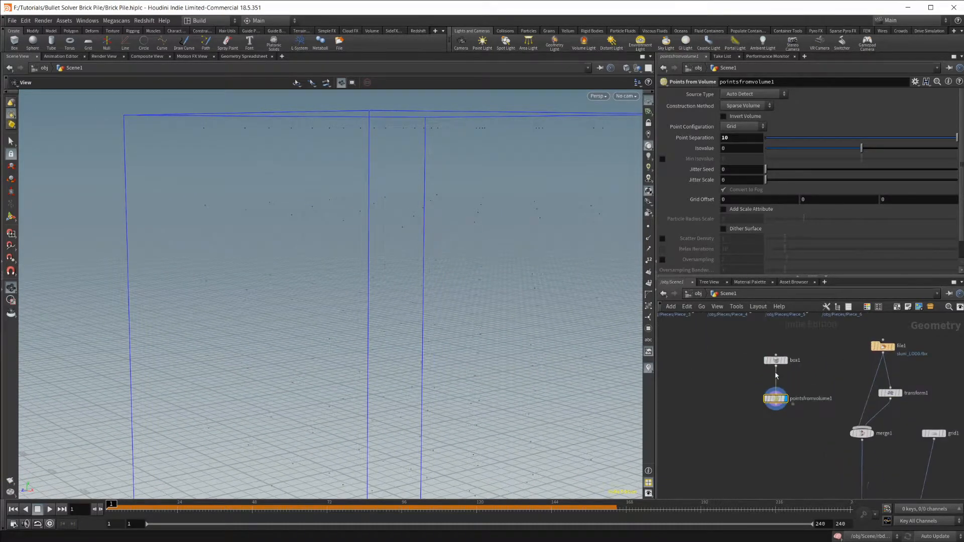
Step: Set the Points from Volume node's Jitter Scale to 1.99 to break up the regular point grid inside the box
drag(429, 274, 381, 327)
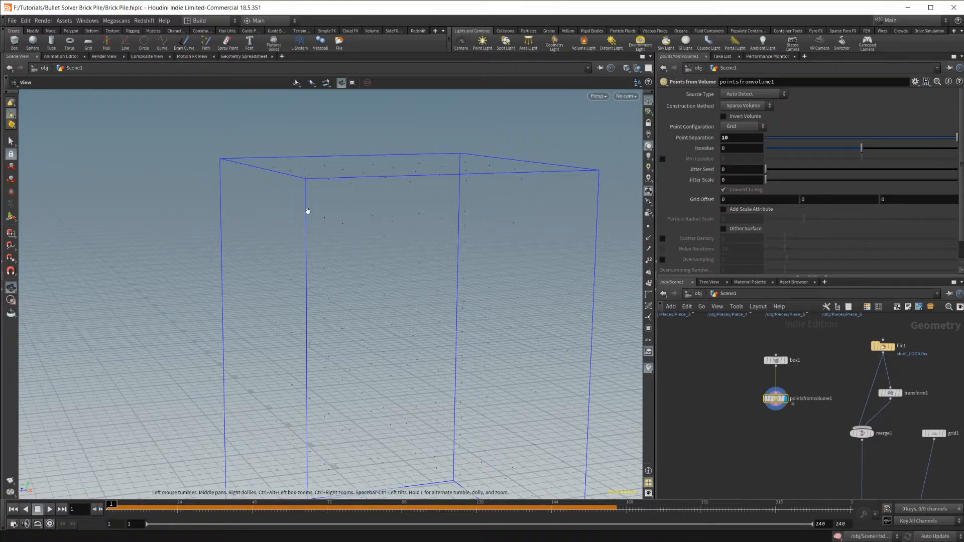
drag(317, 242, 280, 222)
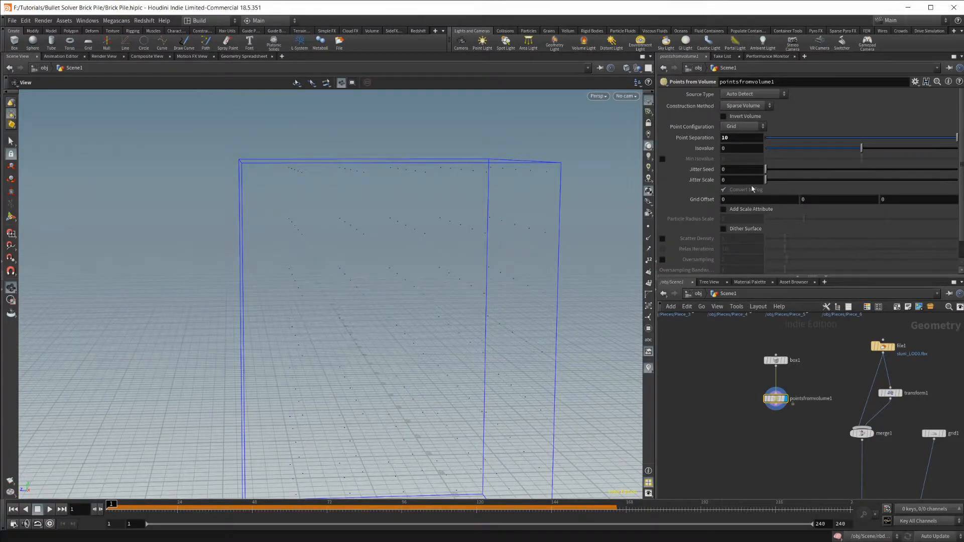
drag(781, 180, 805, 183)
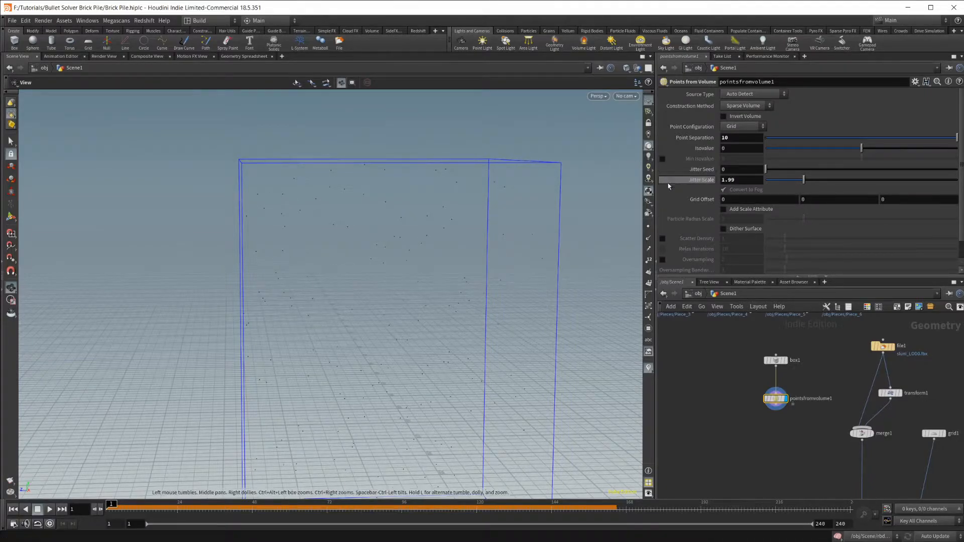
drag(297, 273, 280, 291)
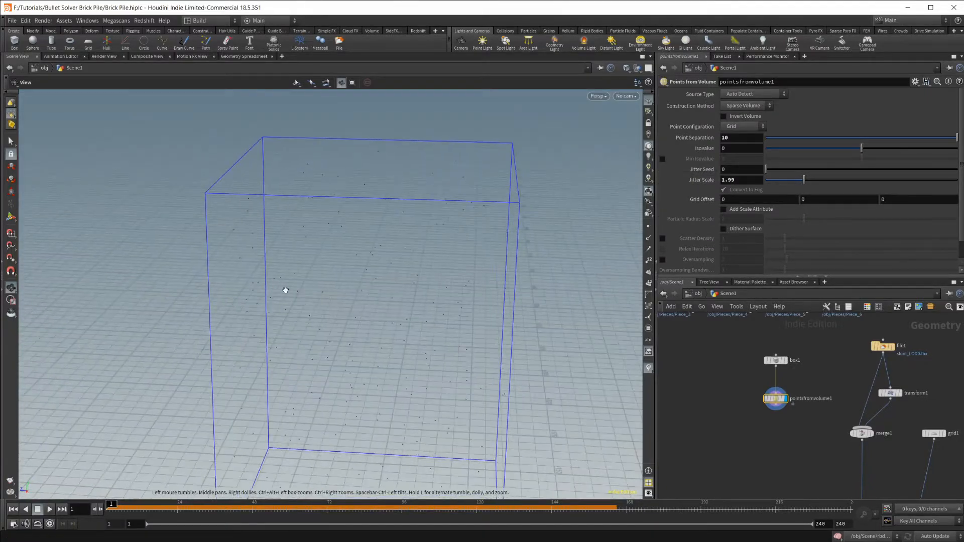
middle_drag(808, 408, 807, 386)
drag(527, 352, 334, 279)
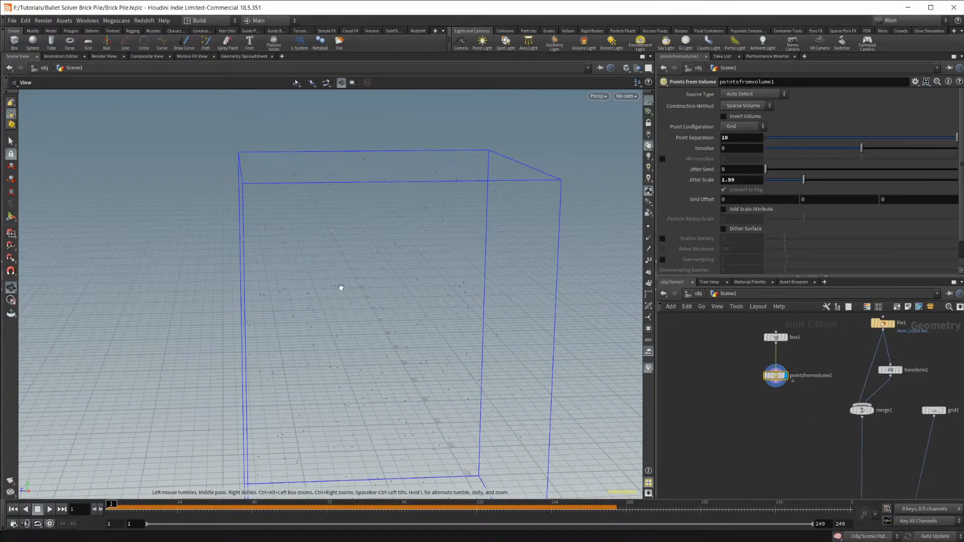
drag(325, 318, 352, 237)
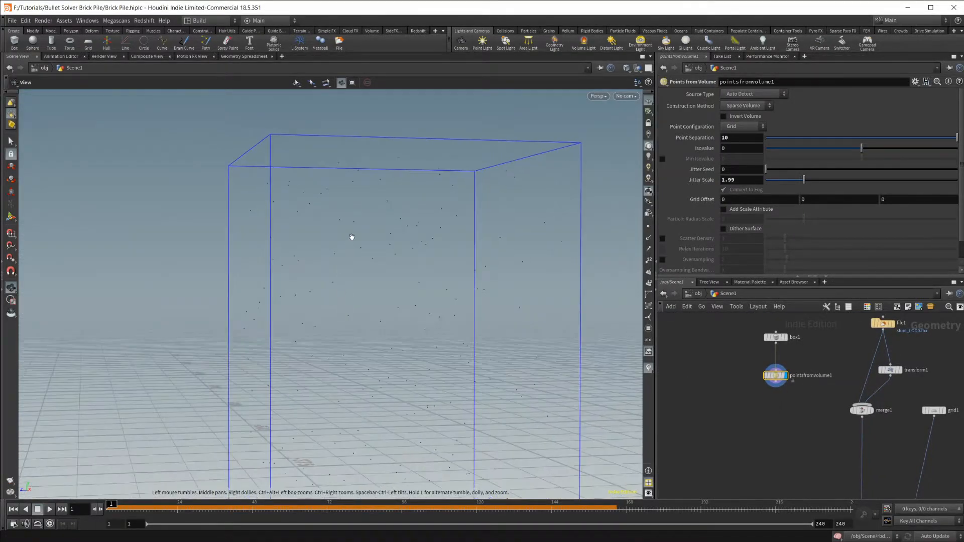
Step: Add a Fuse node fed by the Points from Volume node, display it and set its Snap Distance to 10
key(Tab)
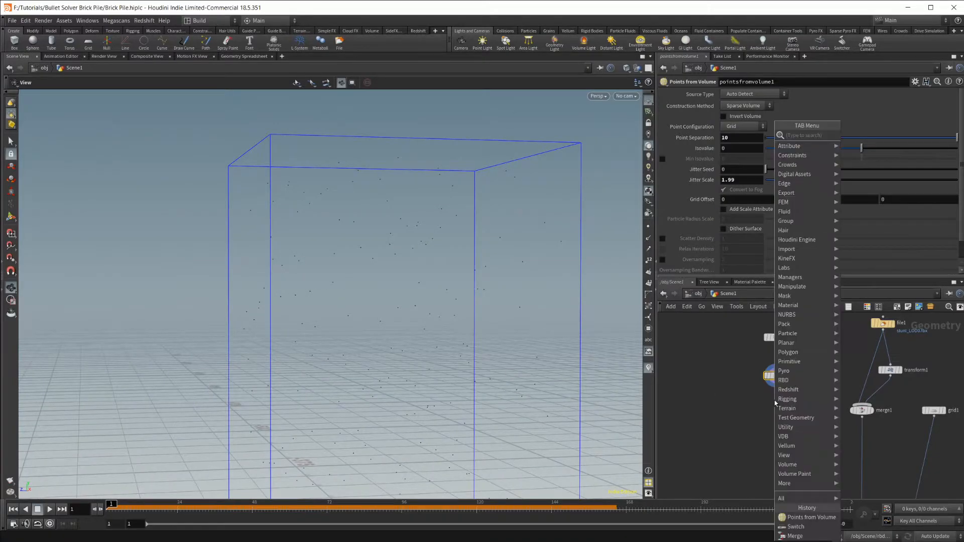
text(fuse)
key(Return)
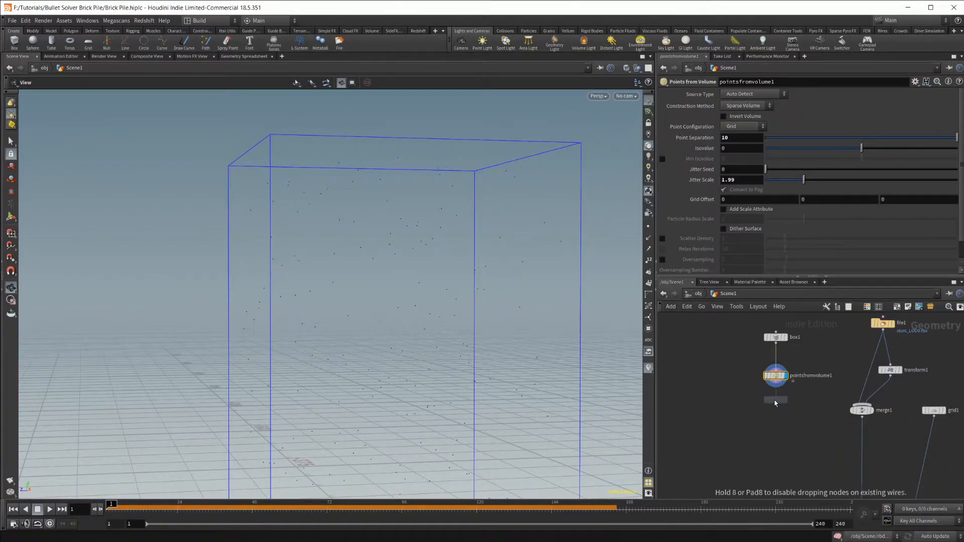
click(776, 402)
click(776, 382)
click(786, 403)
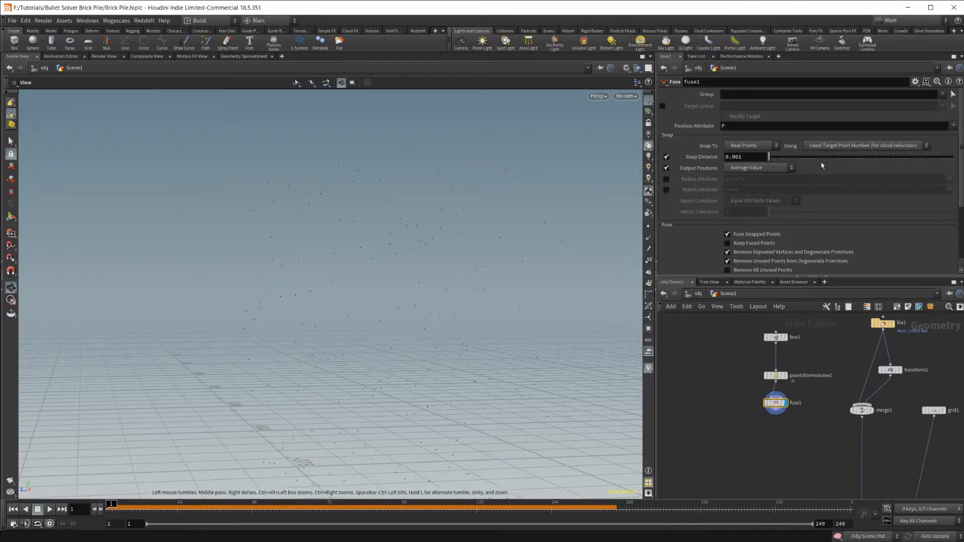
drag(794, 164, 957, 161)
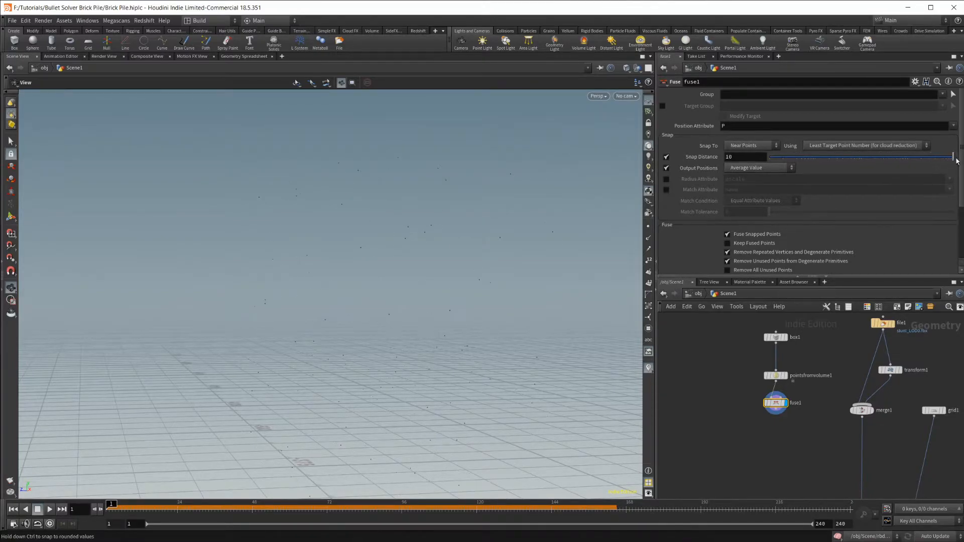
drag(439, 257, 396, 271)
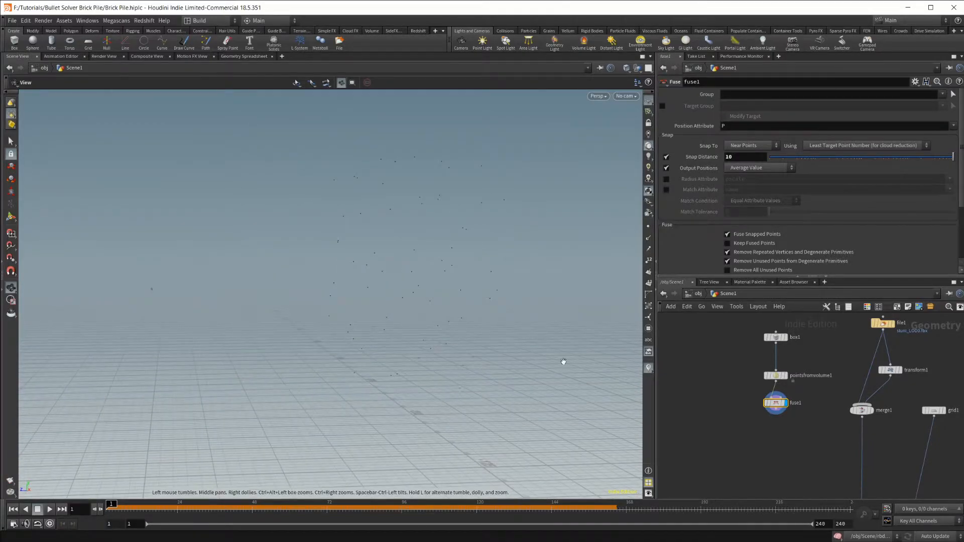
Step: Add a For-Each Point block in the free space below the Fuse node
scroll(724, 406, down, 2)
middle_drag(726, 406, 793, 401)
scroll(764, 385, down, 2)
scroll(761, 372, down, 1)
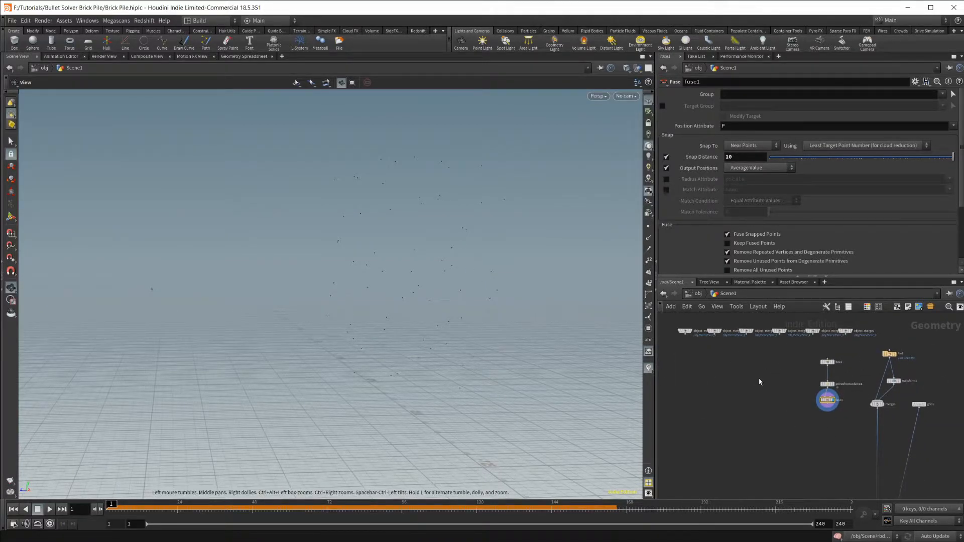
key(Tab)
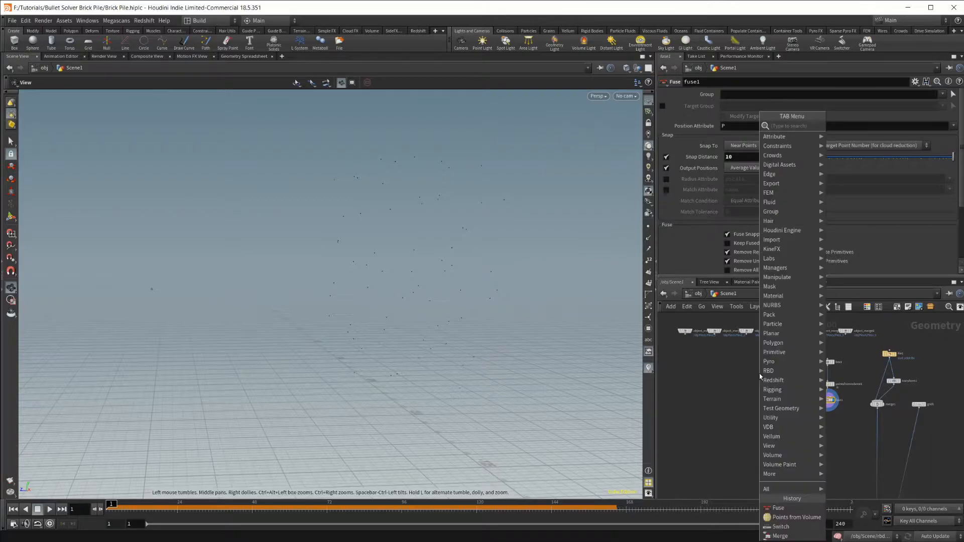
text(for)
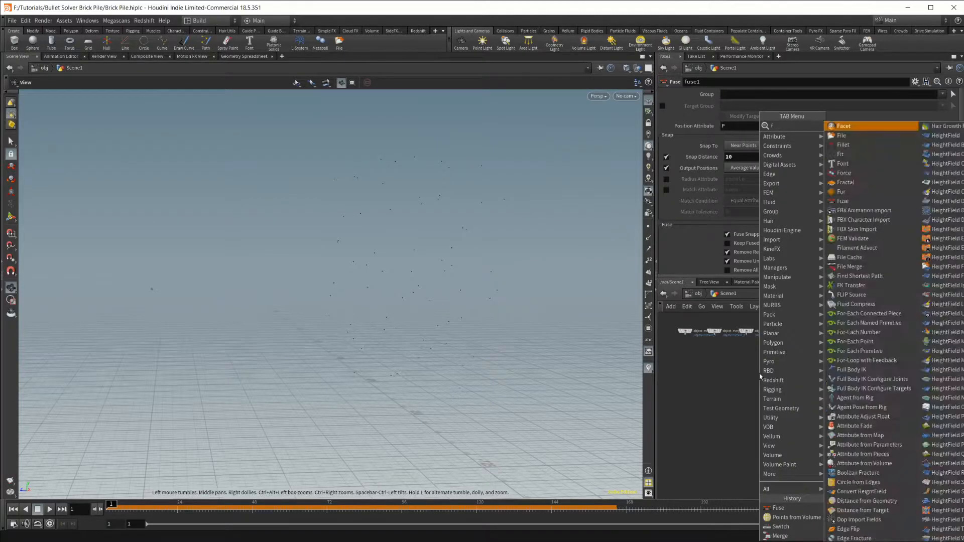
key(Down)
key(Down)
key(Down)
key(Down)
key(Return)
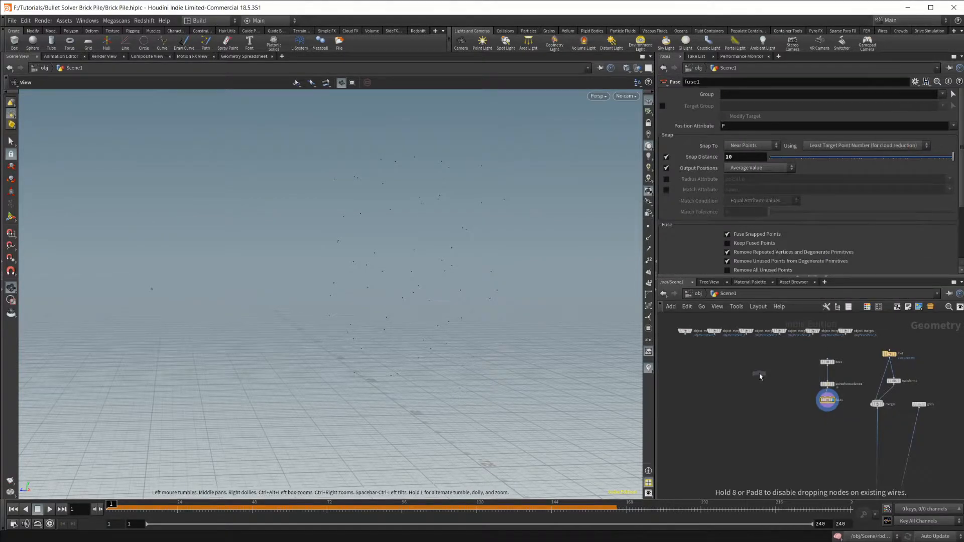
click(795, 416)
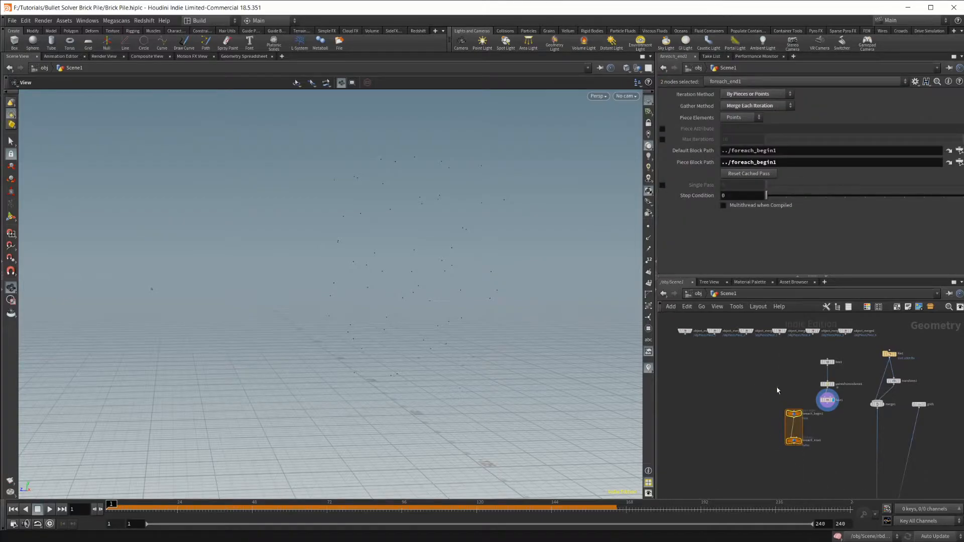
Step: Add a Switch node below the six object merge nodes and wire all of them into it
key(Tab)
text(swi)
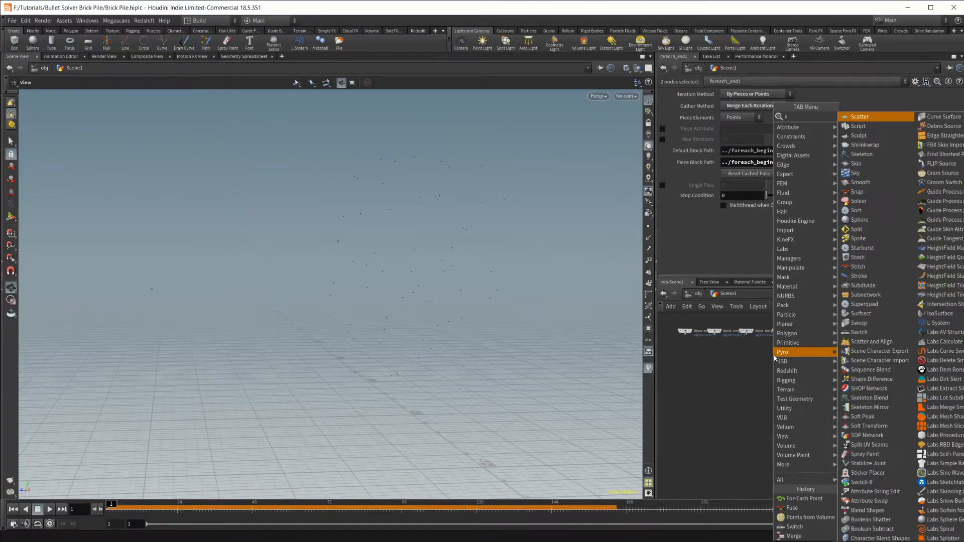
key(Return)
click(769, 359)
drag(685, 341, 850, 373)
scroll(776, 413, up, 4)
middle_drag(761, 382, 794, 365)
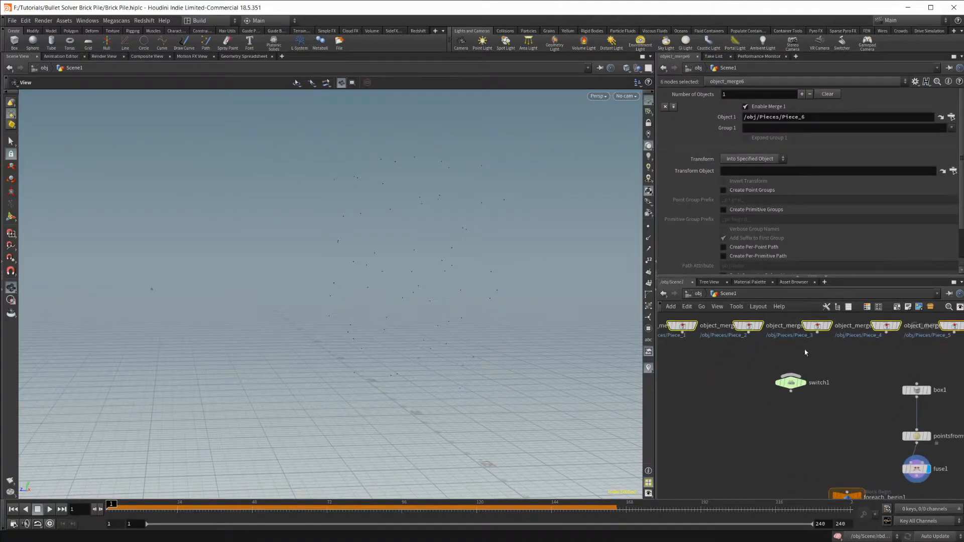
drag(819, 337, 791, 375)
scroll(730, 451, down, 2)
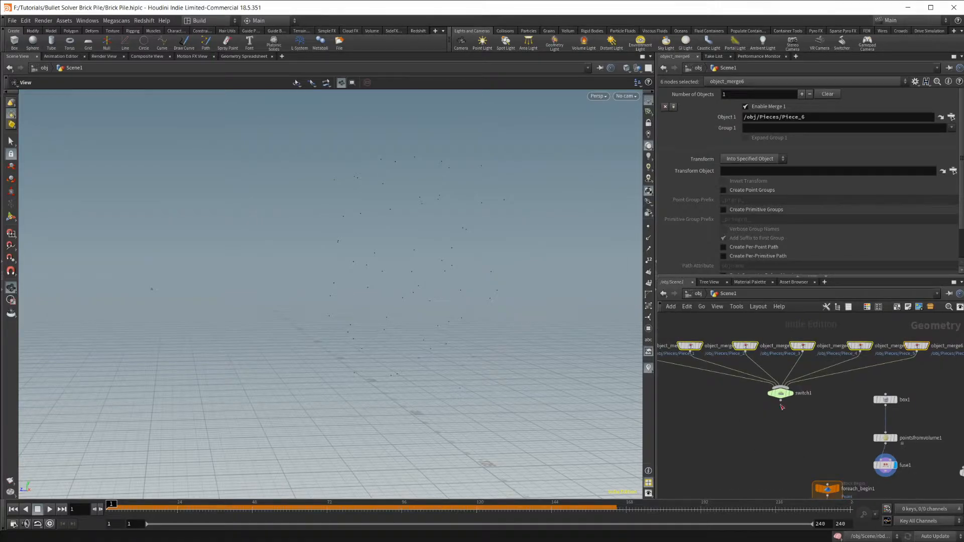
Step: Display the Switch node and examine the debris piece it outputs along with its Select Input setting
click(790, 393)
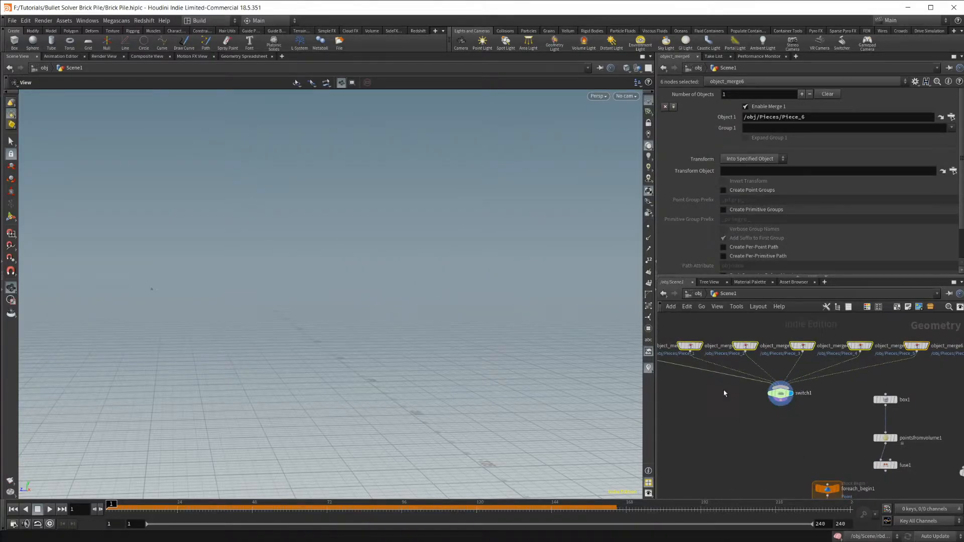
drag(318, 460, 425, 347)
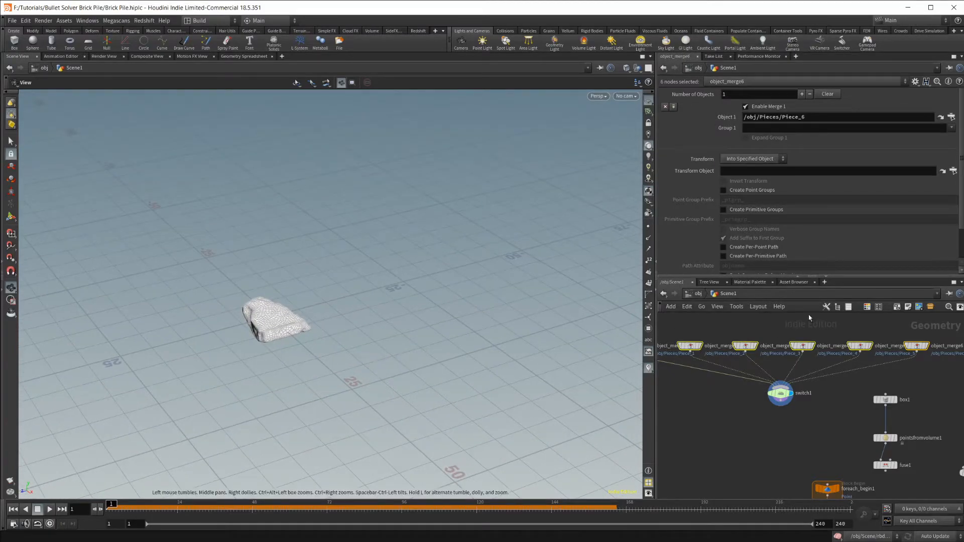
click(774, 403)
mouse_move(769, 94)
mouse_down()
mouse_move(844, 96)
mouse_move(764, 100)
mouse_up()
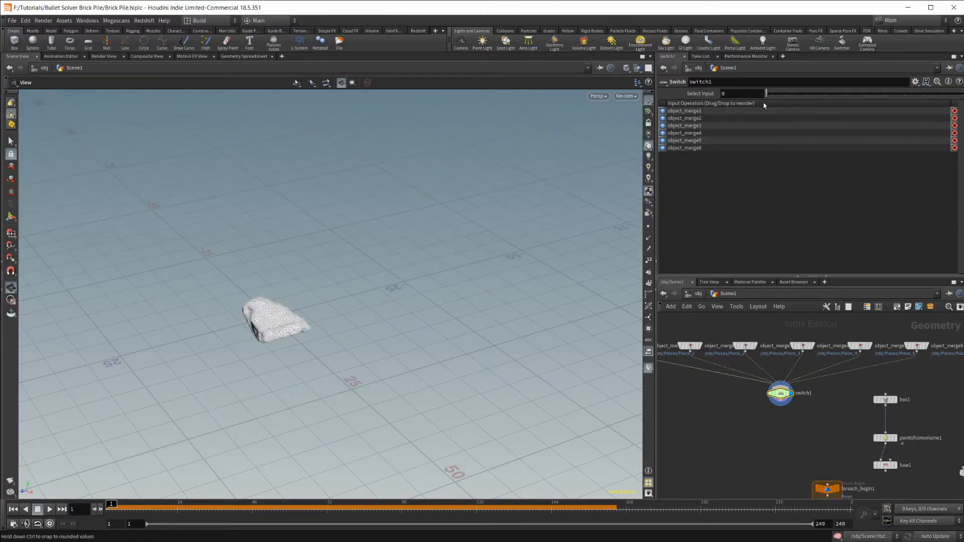
Step: Lengthen the For-Each block by moving foreach_end1 down, and feed the Fuse node into foreach_begin1
middle_drag(796, 446, 762, 326)
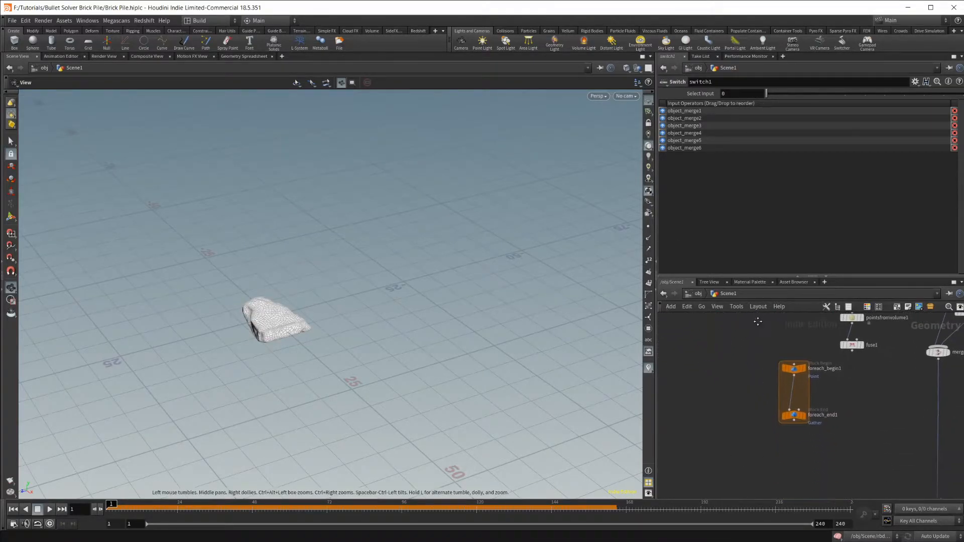
drag(801, 419, 801, 472)
drag(852, 351, 794, 363)
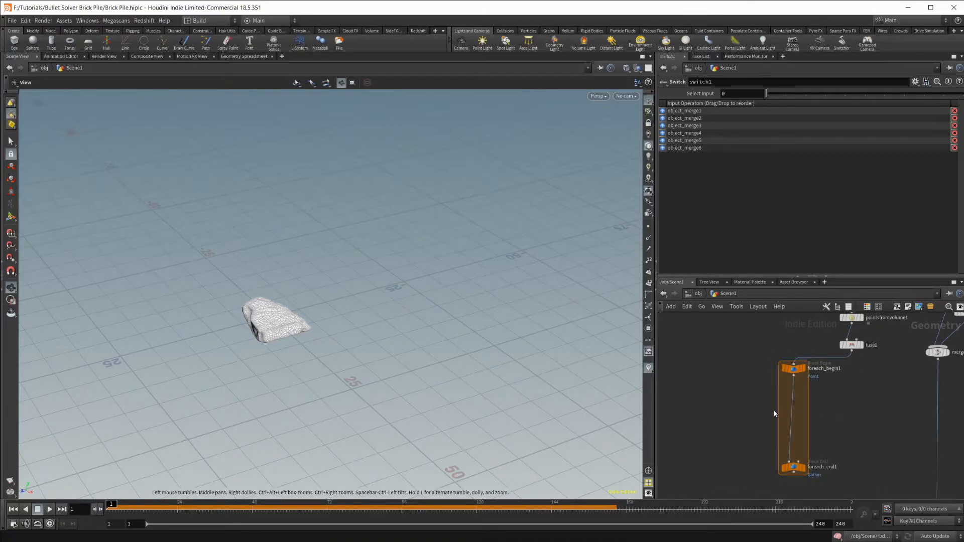
Step: Add a Copy Stamp node inside the For-Each block, with foreach_begin1 wired to its second input and its output wired to foreach_end1
key(Tab)
text(copy st)
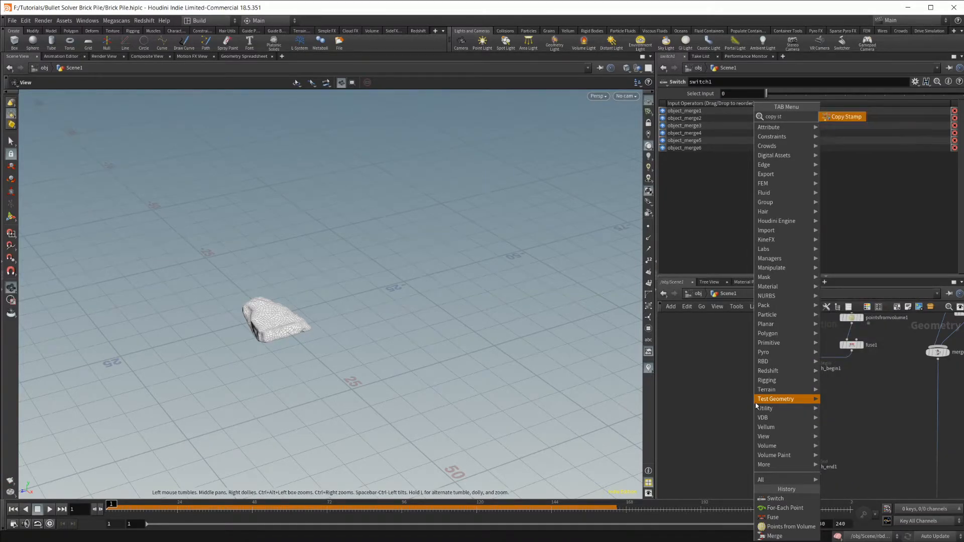
key(Return)
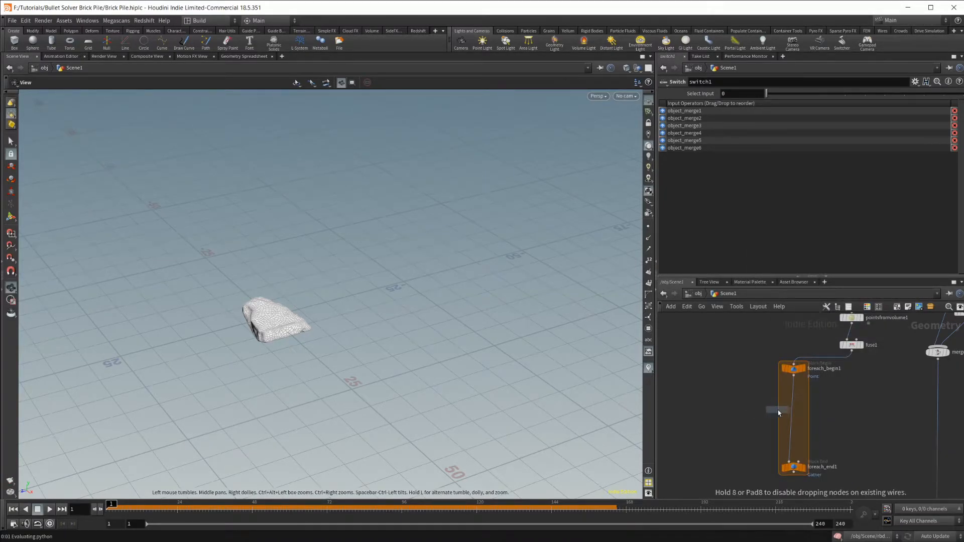
click(757, 405)
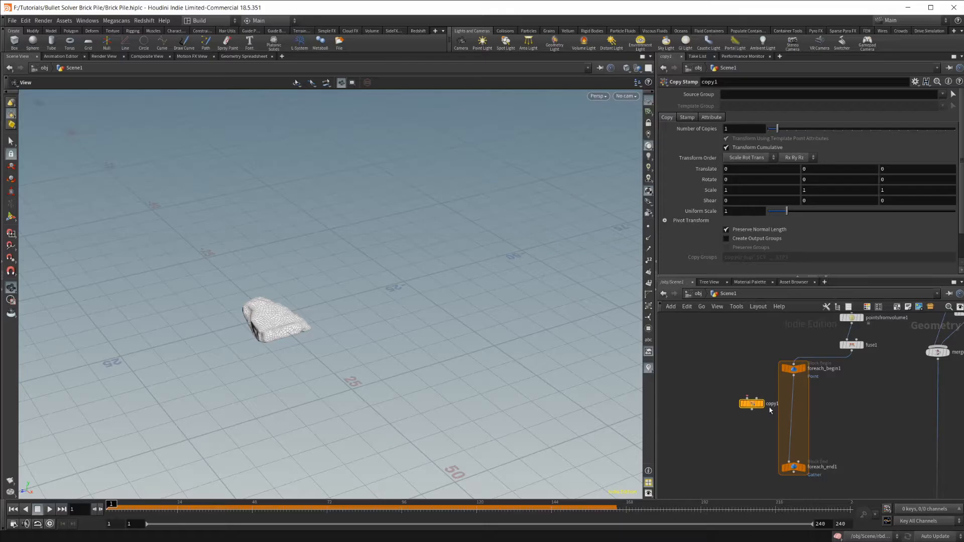
drag(752, 404, 782, 408)
click(795, 375)
click(788, 404)
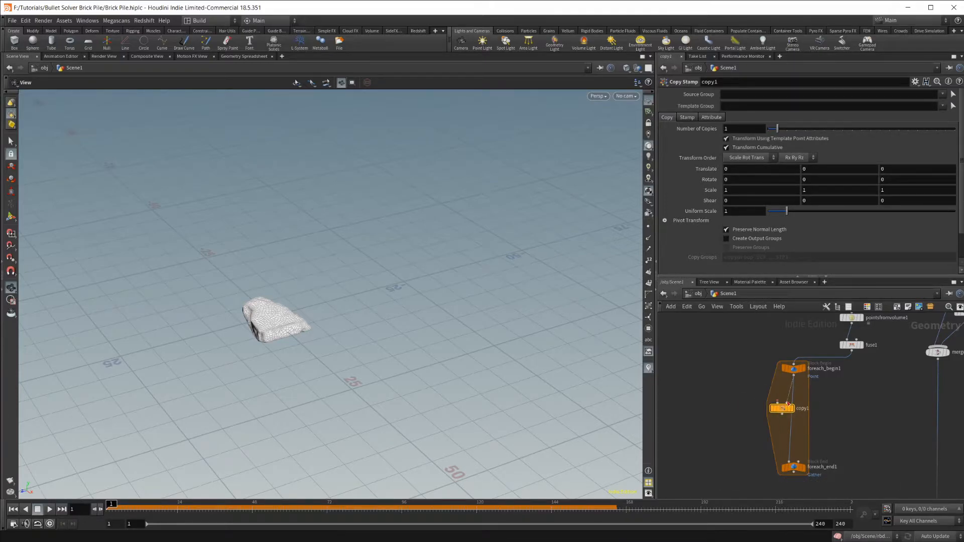
click(783, 414)
click(789, 458)
drag(783, 409, 791, 411)
Step: Wire the Switch node's output into the first input of the Copy Stamp node
middle_drag(756, 381, 764, 430)
scroll(764, 428, down, 3)
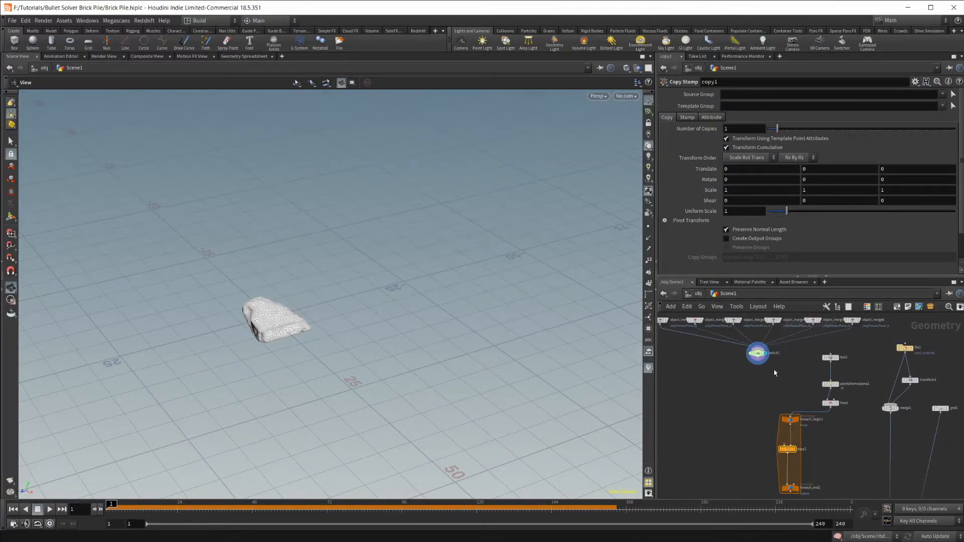
click(760, 365)
scroll(758, 449, up, 3)
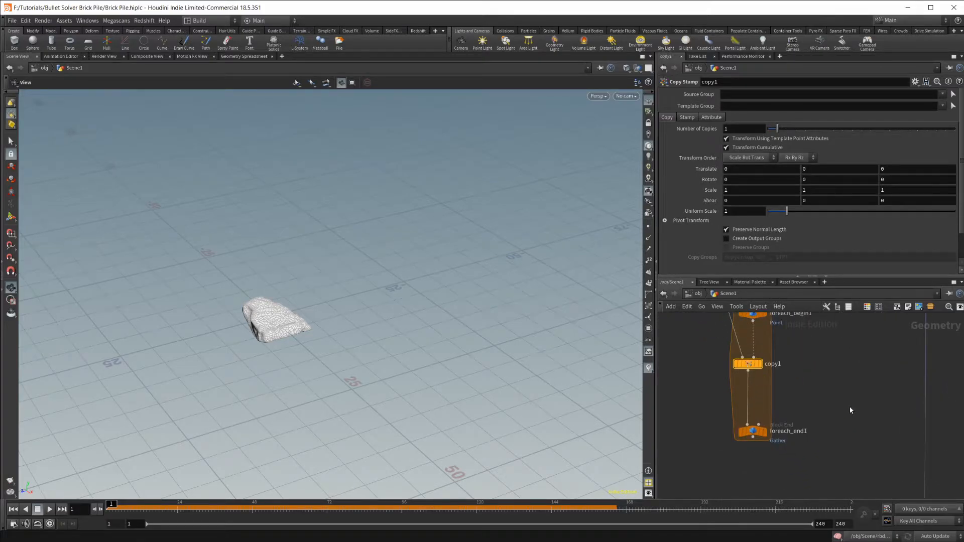
Step: Display foreach_end1 and examine the debris pieces copied onto the points
click(776, 446)
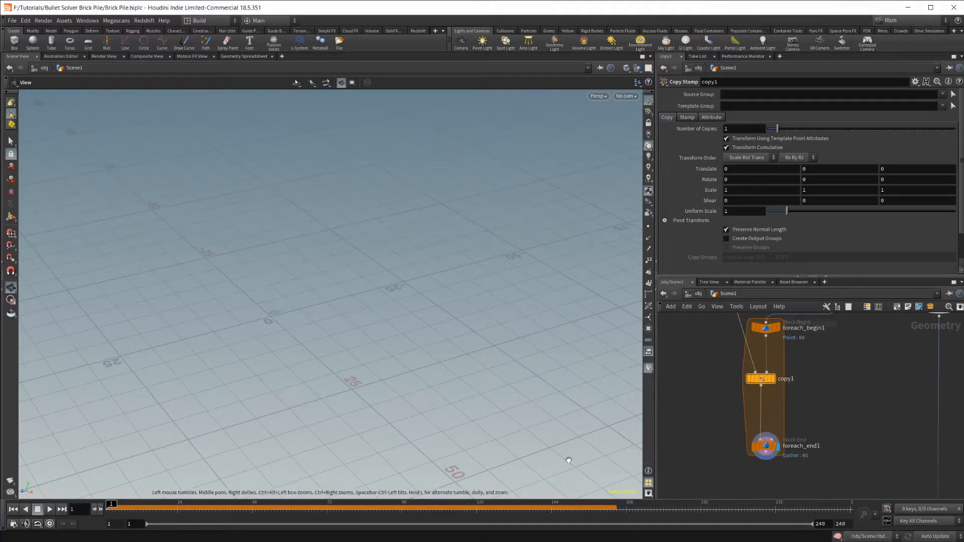
middle_drag(213, 371, 337, 467)
drag(337, 467, 325, 286)
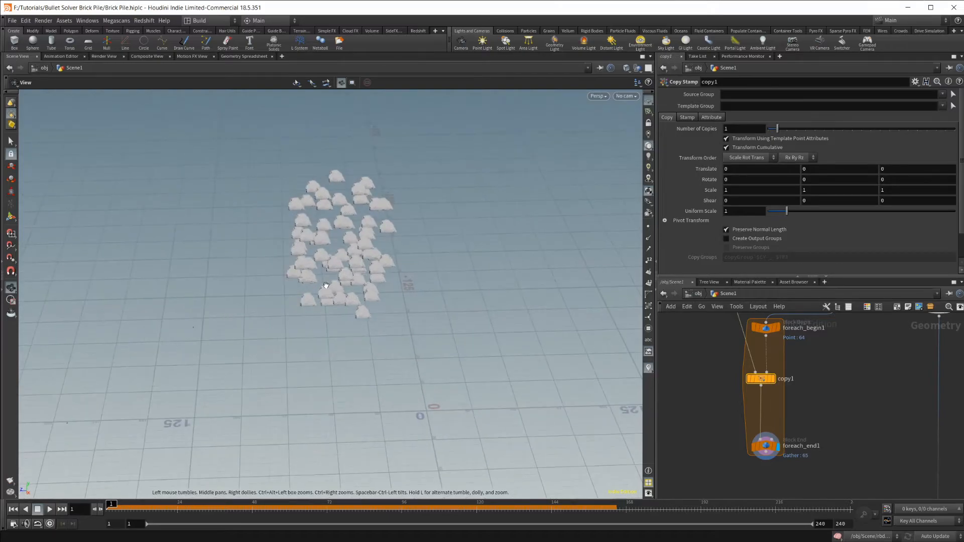
right_drag(325, 286, 403, 219)
drag(402, 219, 302, 336)
right_drag(301, 336, 327, 284)
drag(327, 284, 353, 282)
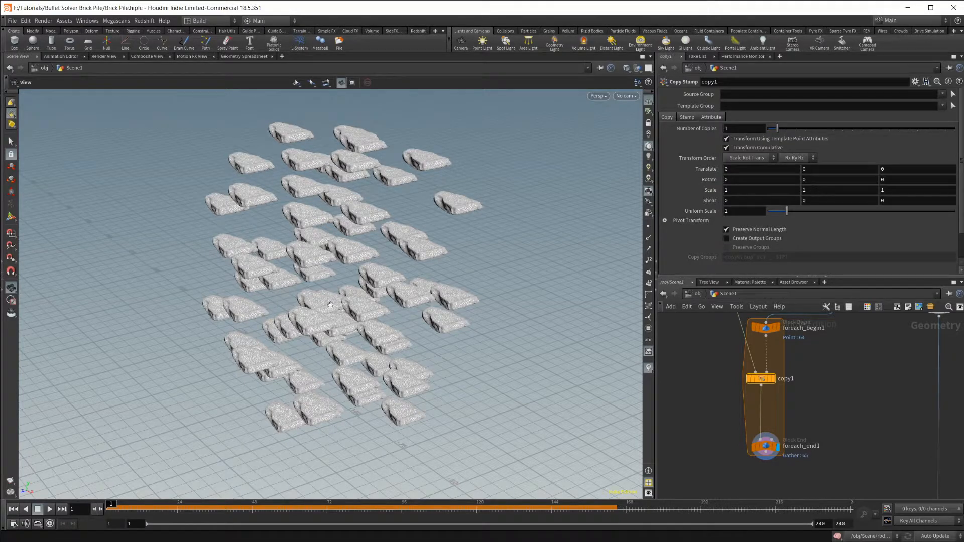
Step: Set the Switch node's Select Input to 1 so a different debris piece is copied
middle_drag(706, 357, 763, 481)
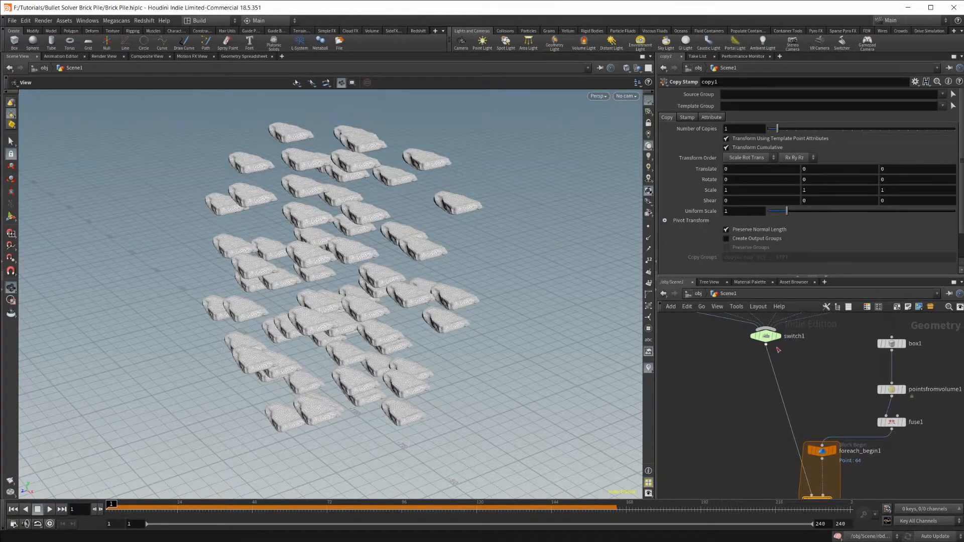
click(767, 336)
click(792, 93)
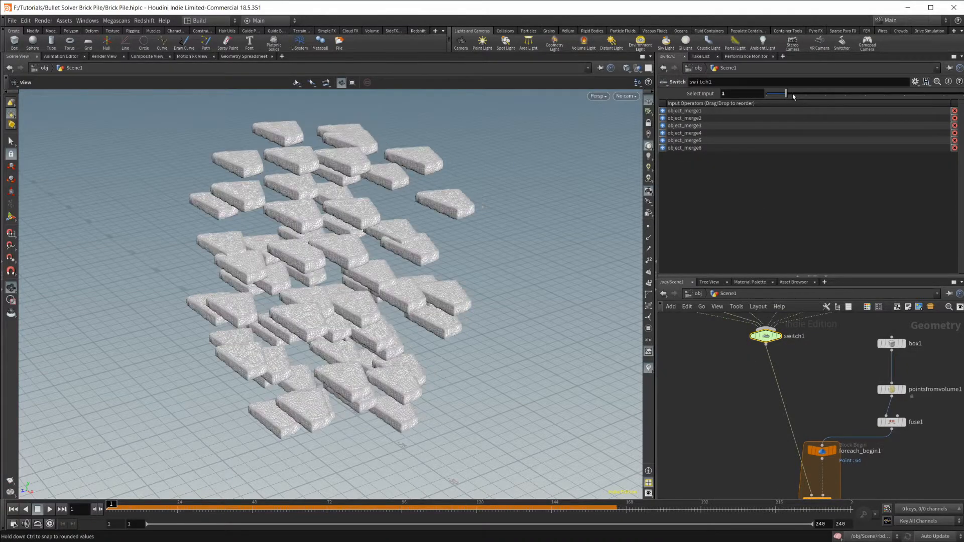
Step: Return the Switch node's Select Input to 0 so the first debris piece is copied
drag(800, 98, 746, 99)
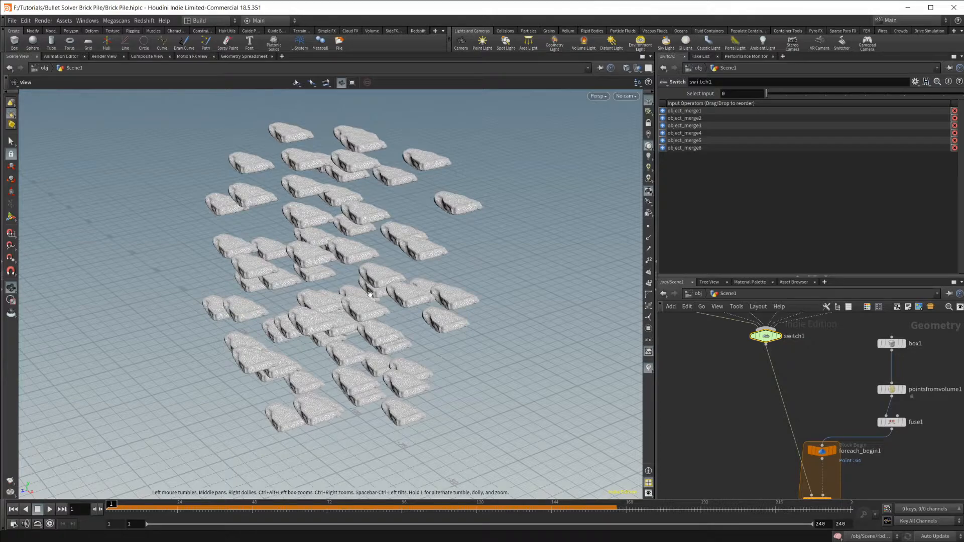
middle_drag(713, 349, 735, 416)
scroll(744, 422, down, 2)
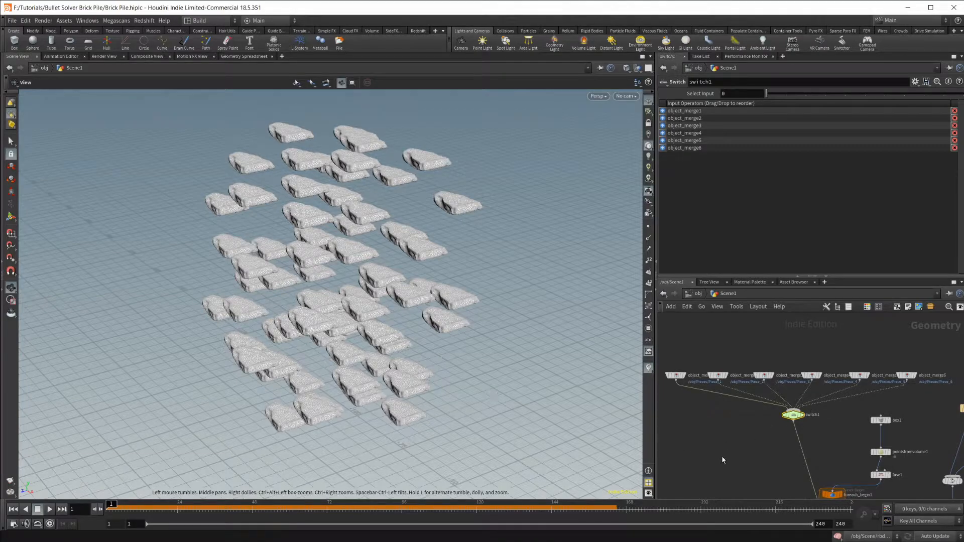
Step: Create a meta import node from foreach_begin1 in the For-Each Point block
middle_drag(776, 462, 749, 384)
scroll(883, 467, up, 3)
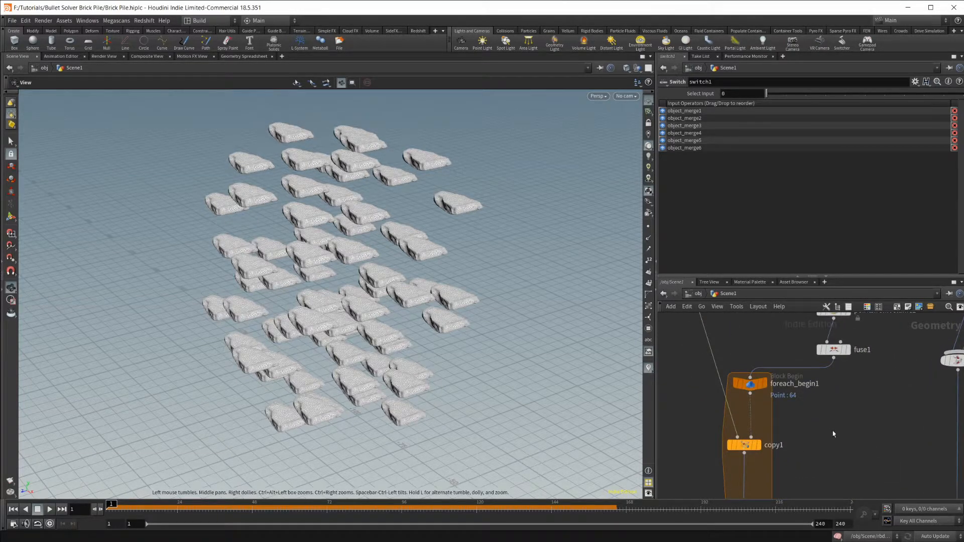
click(759, 384)
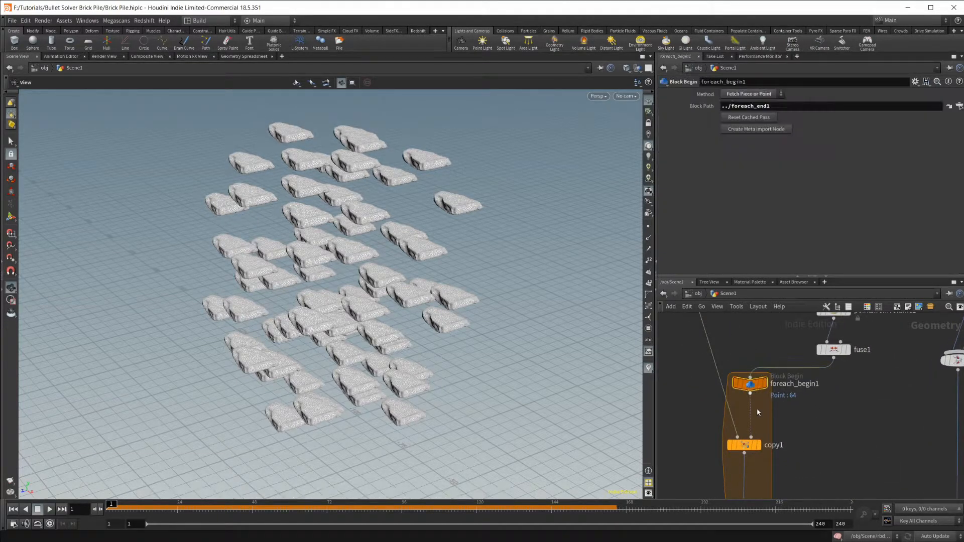
click(777, 130)
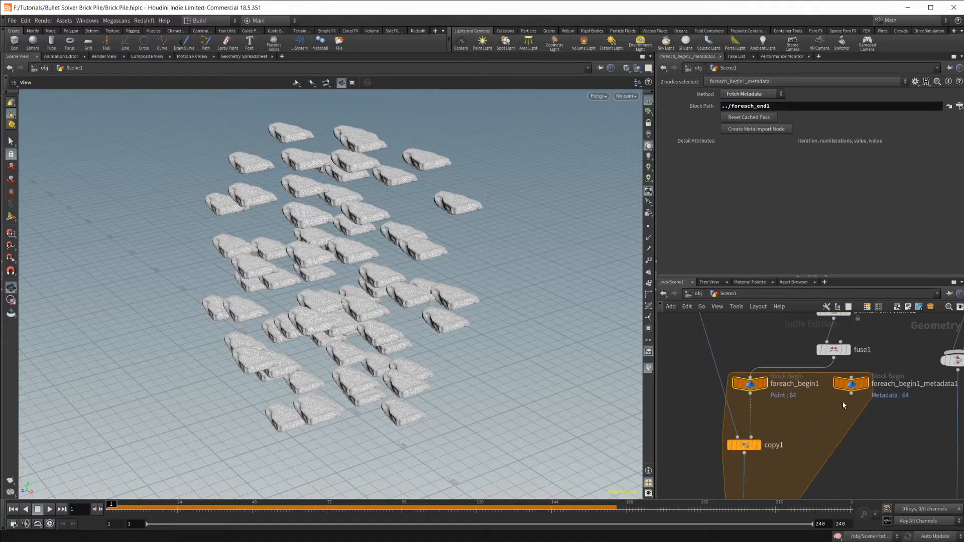
Step: Set the Switch node's Select Input to the expression detail("../foreach_begin1_metadata1/", iteration, 0)
middle_drag(751, 438, 813, 403)
middle_drag(726, 371, 729, 469)
click(758, 400)
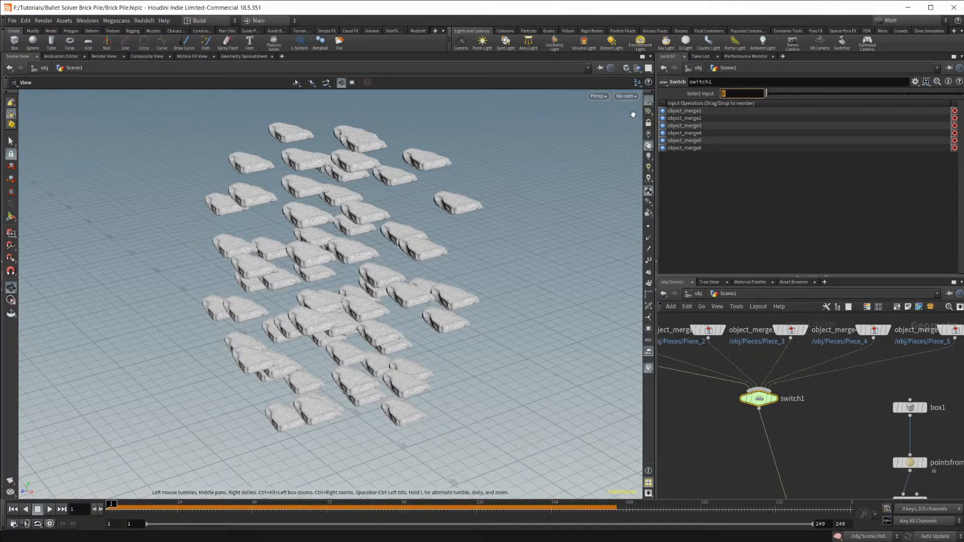
text(det)
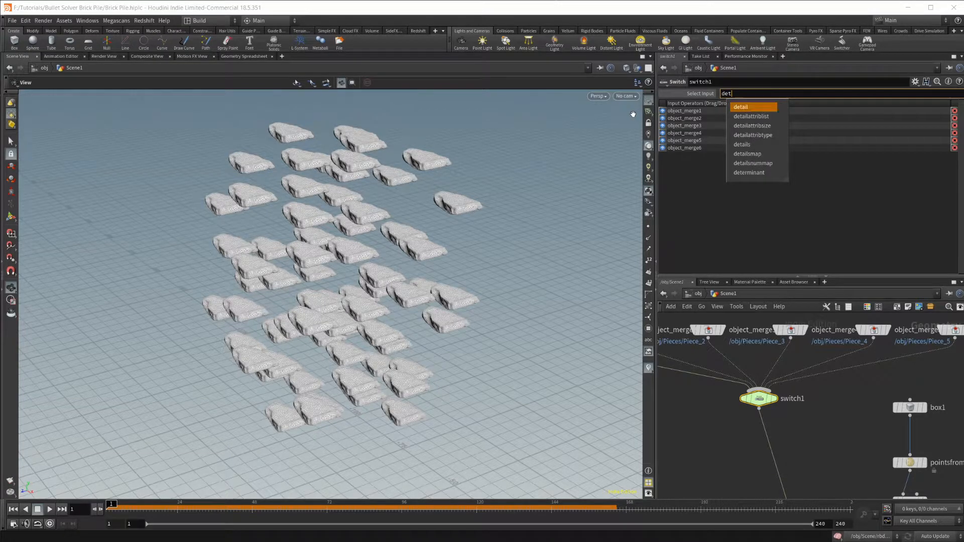
text(ail)
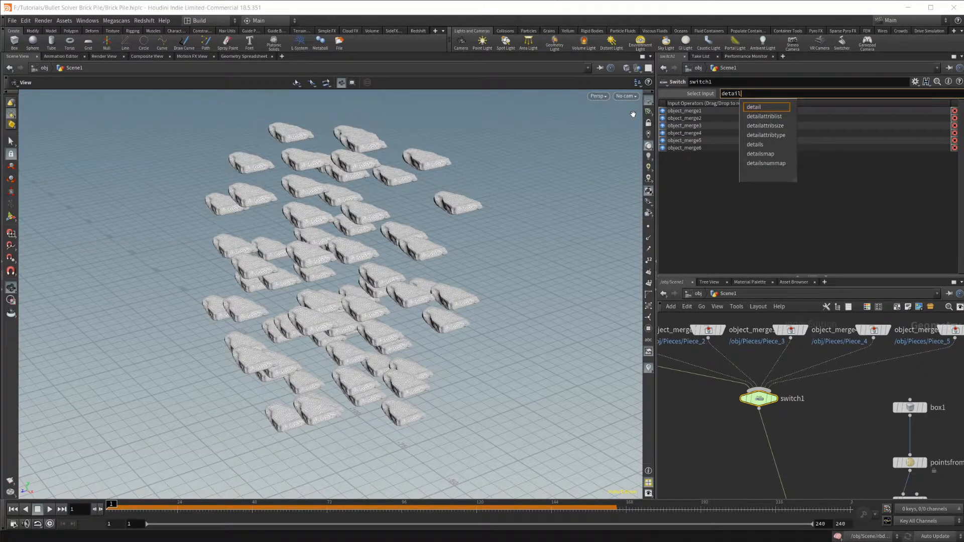
text(()
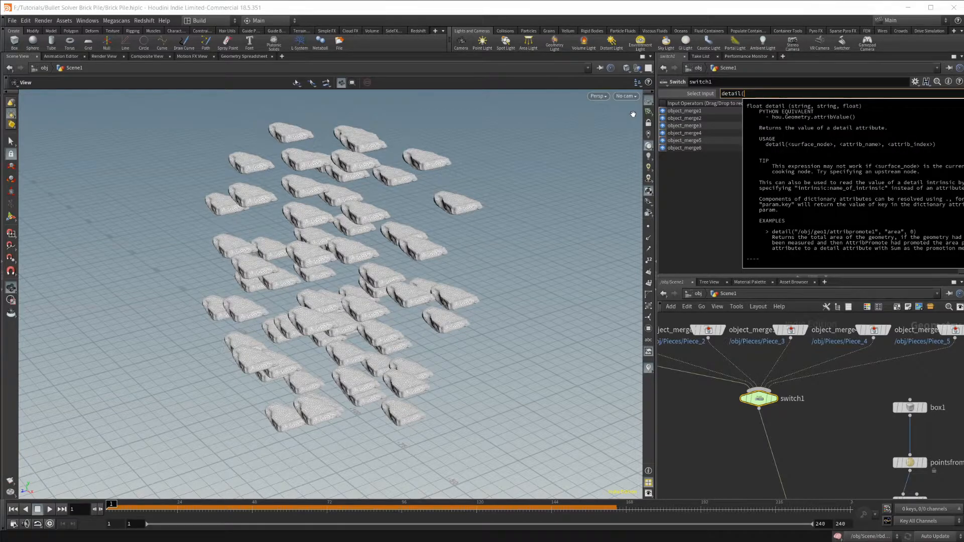
text("../for)
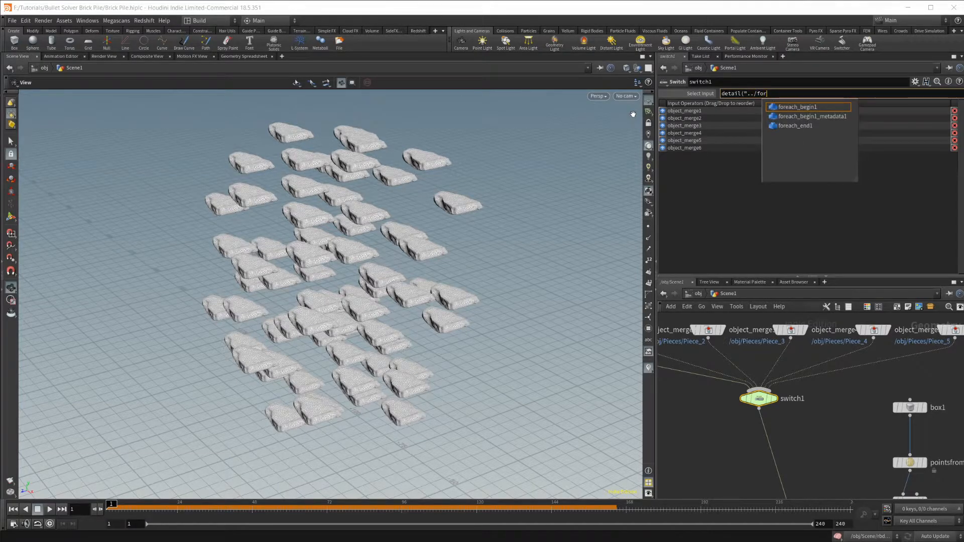
key(Down)
key(Tab)
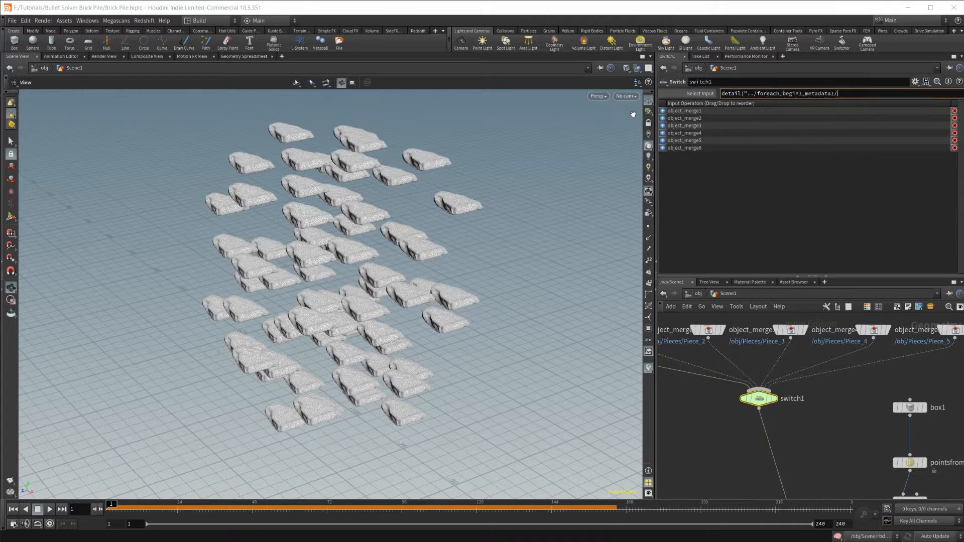
text(/)
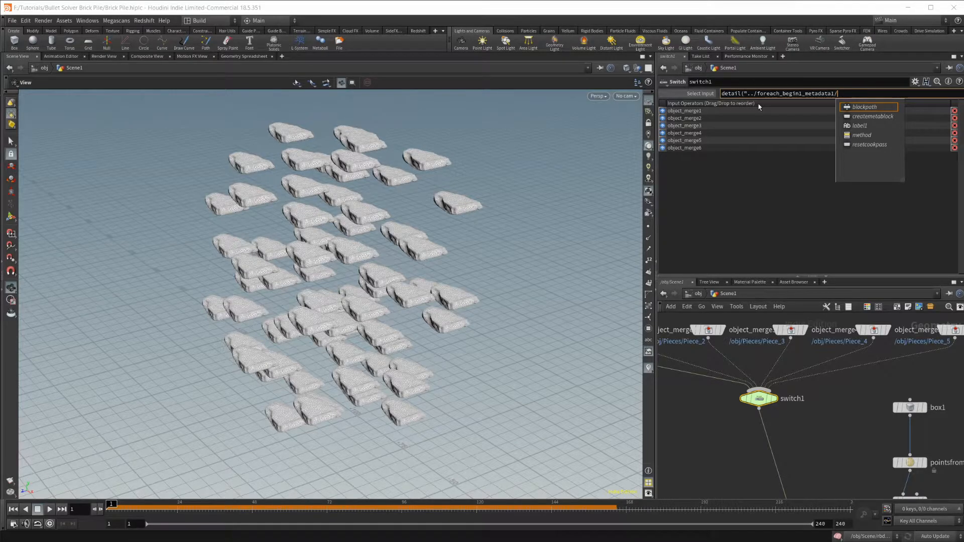
text(", iteration,)
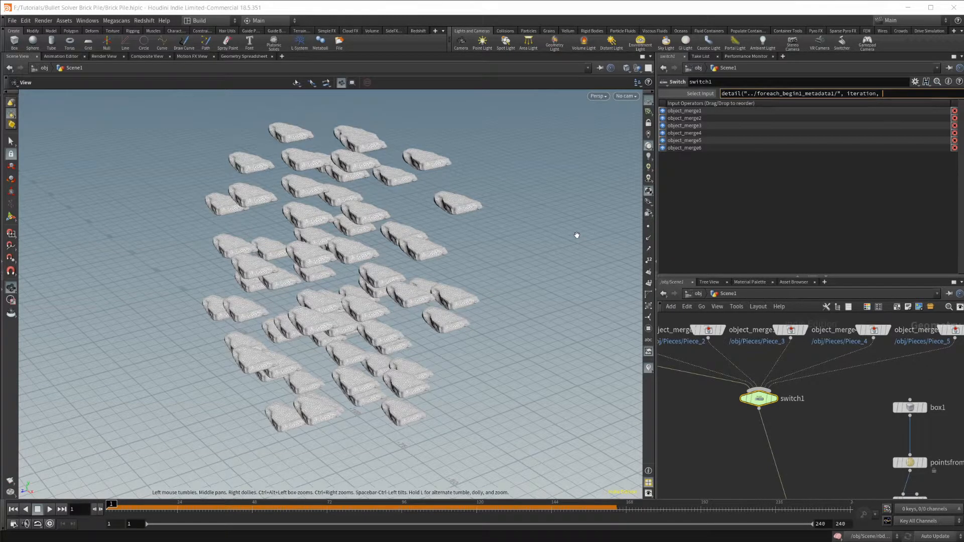
text(0))
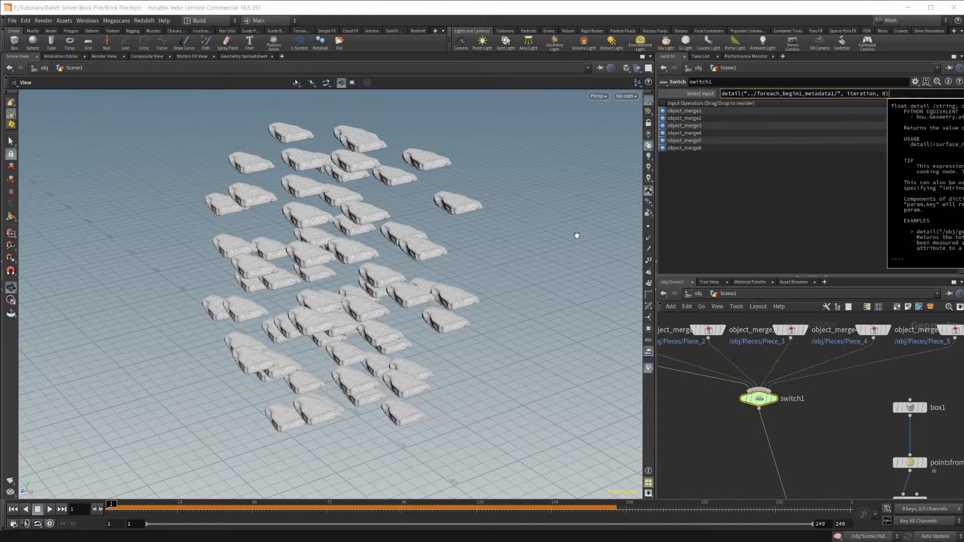
key(Return)
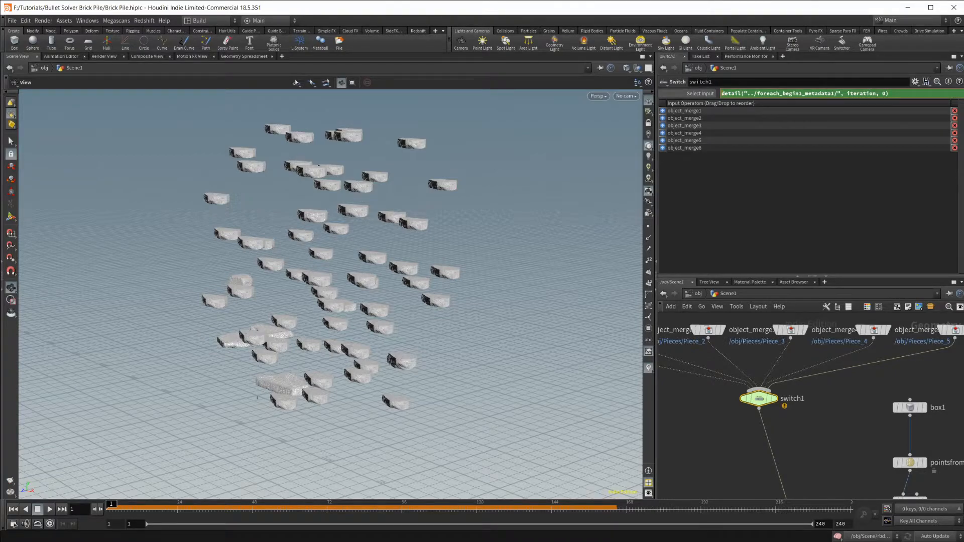
Step: Wrap the Switch node's Select Input expression in rand() to randomize the value per iteration
text(rand()
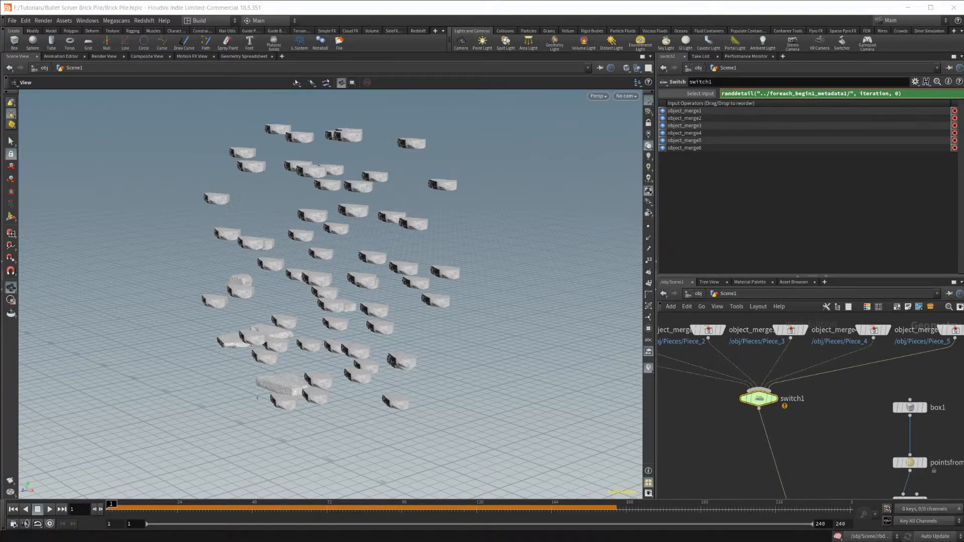
click(906, 93)
text())
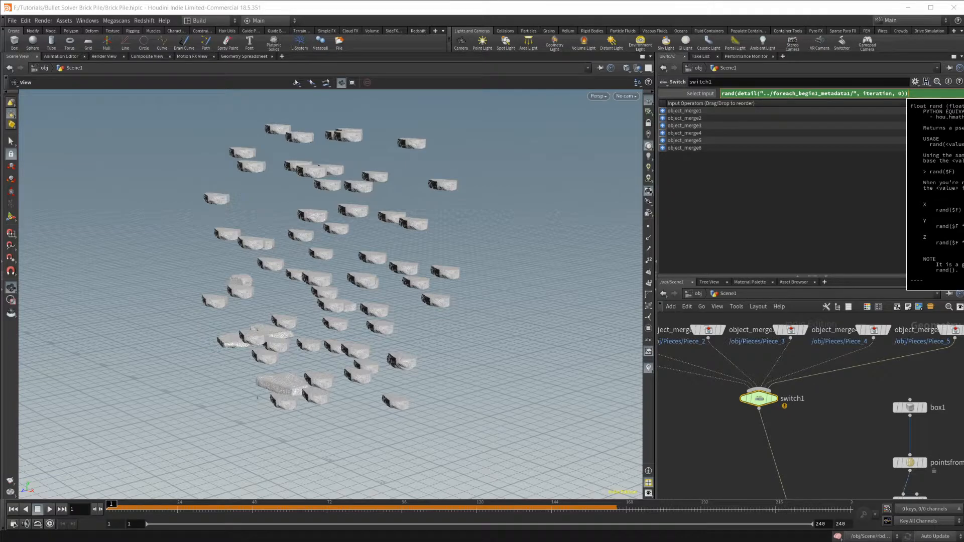
key(Return)
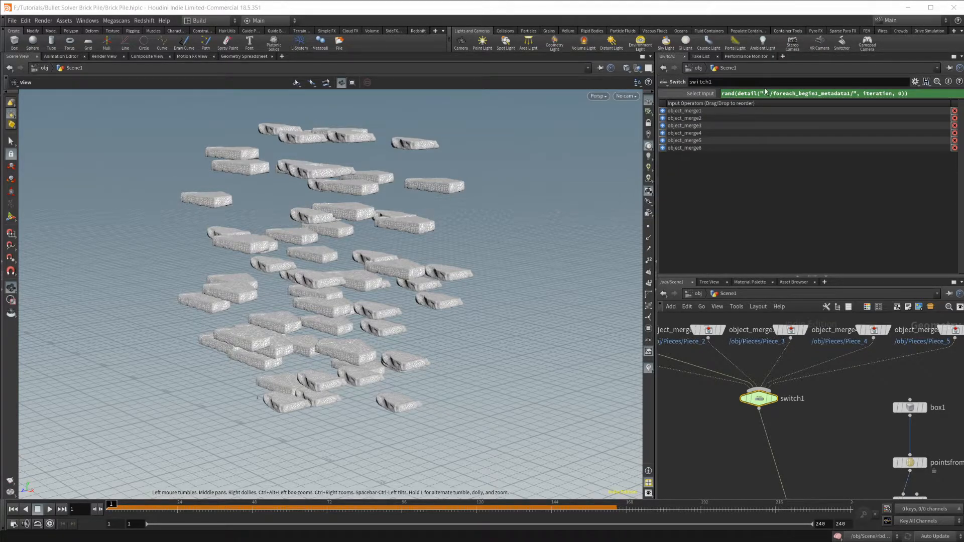
Step: Wrap the Select Input's rand() expression in fit01() with an output range of 0 to 6
drag(433, 308, 377, 322)
click(722, 94)
text(fit)
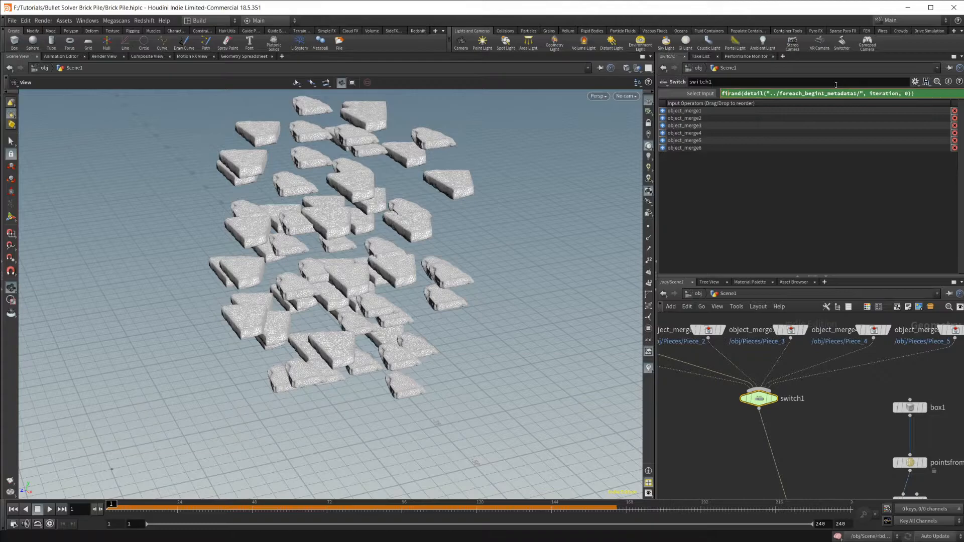
key(Down)
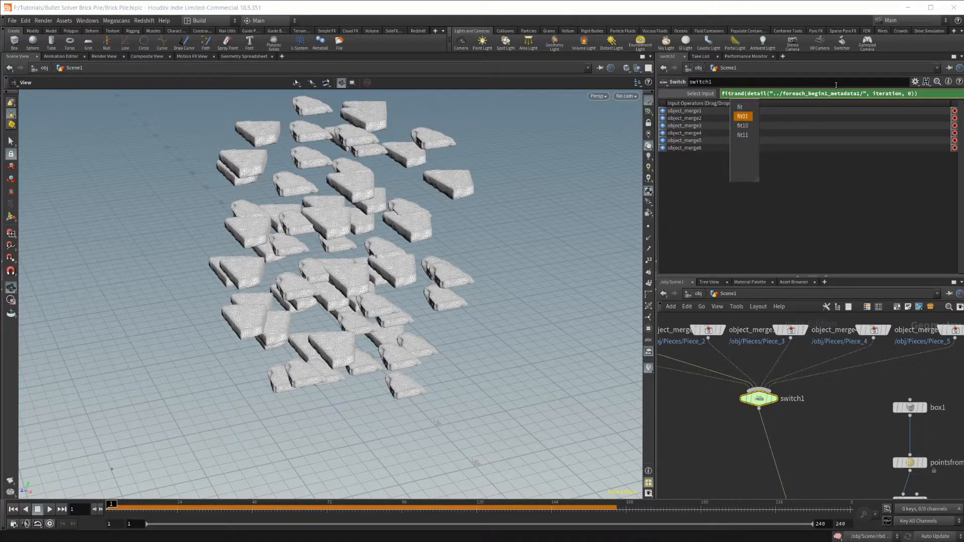
key(Return)
text(()
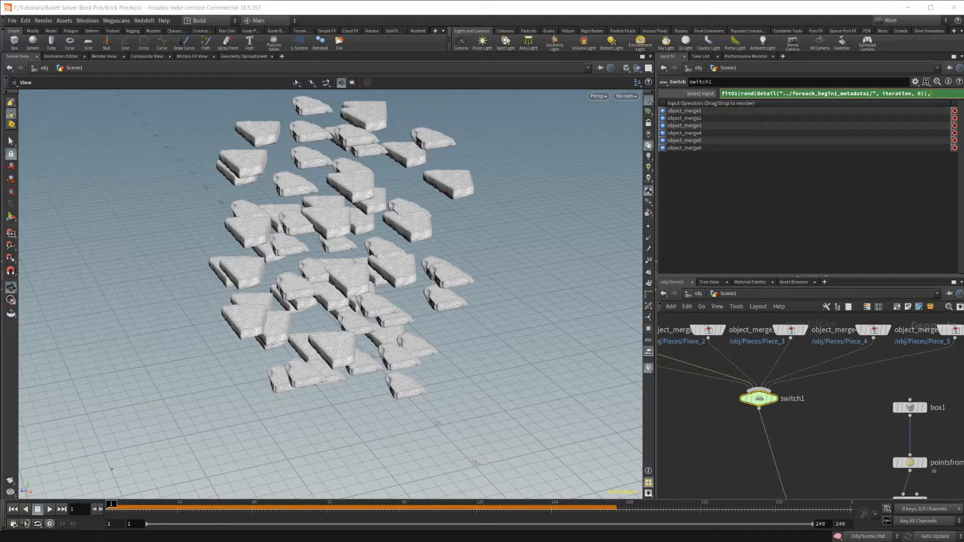
text(6)
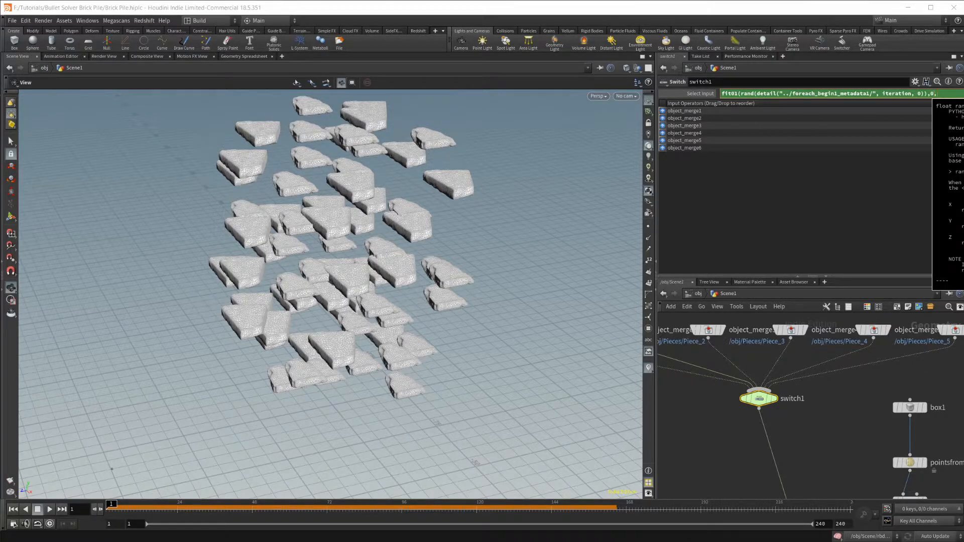
key(Return)
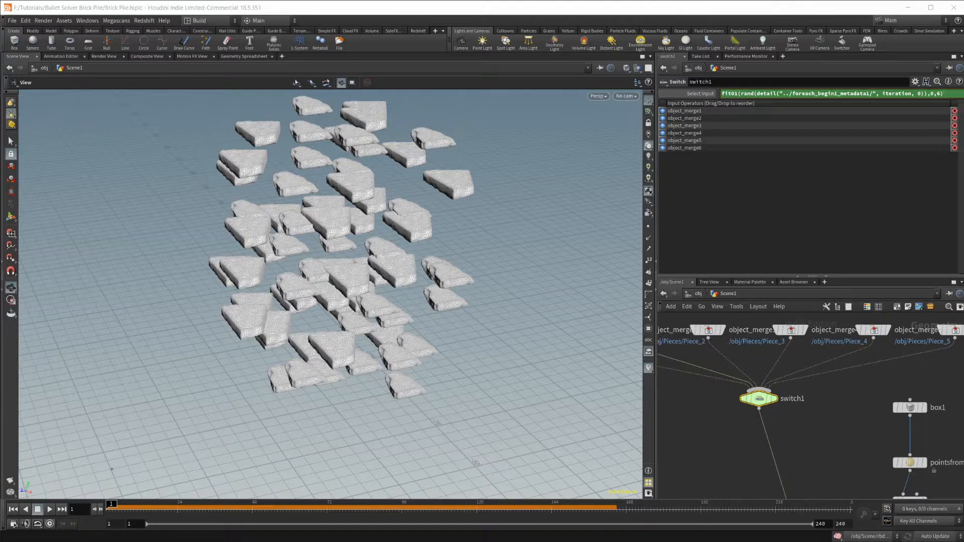
Step: Examine the variety of debris pieces copied onto the points from several angles
scroll(769, 425, down, 2)
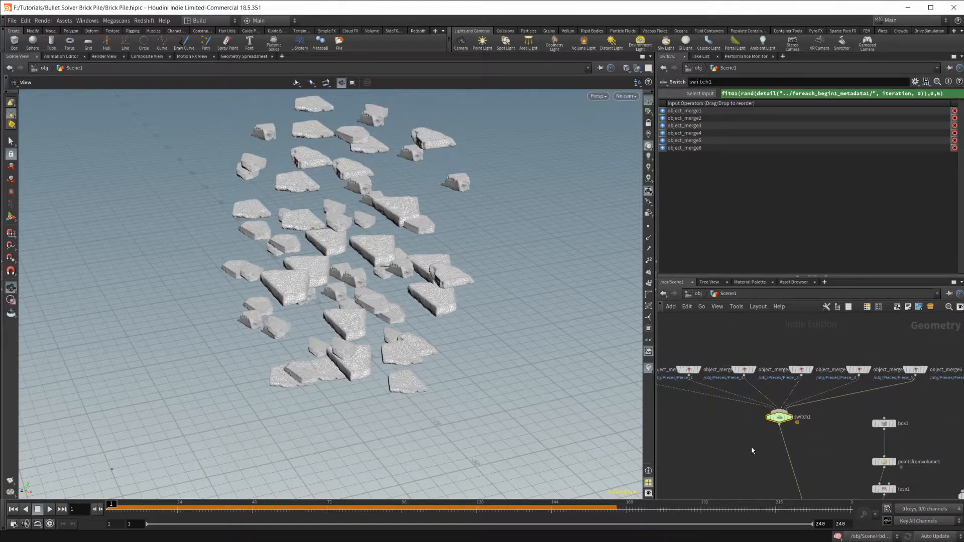
middle_drag(752, 450, 731, 395)
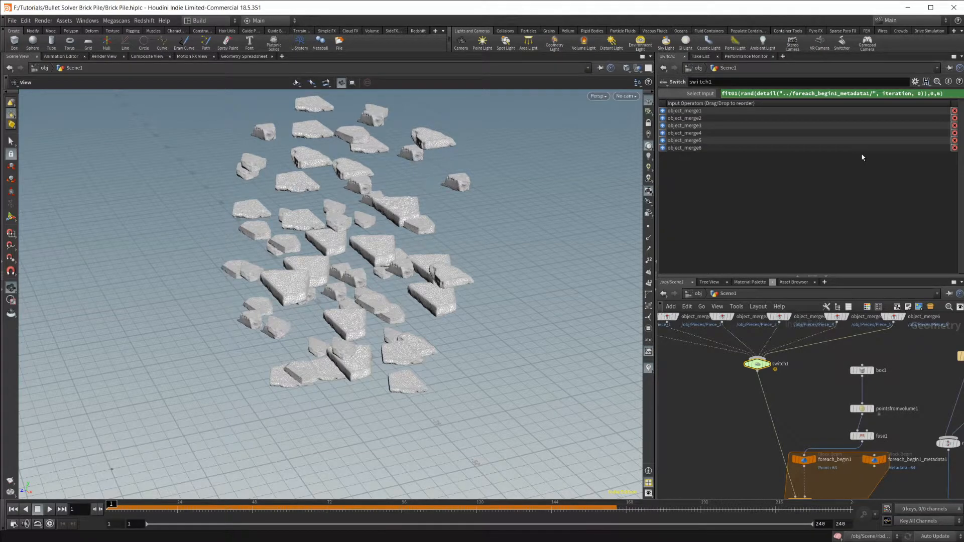
mouse_move(297, 370)
mouse_down()
mouse_move(295, 282)
mouse_move(296, 357)
mouse_up()
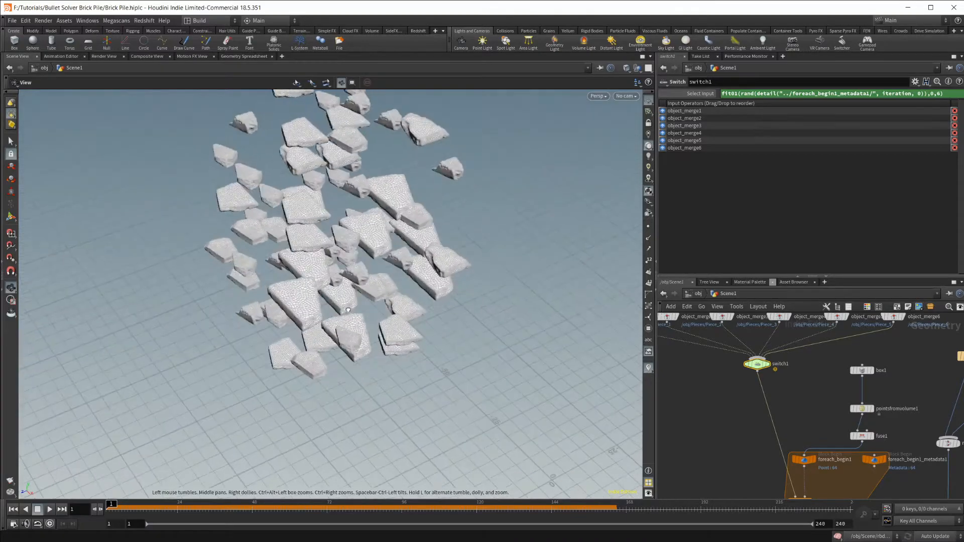
scroll(287, 248, up, 5)
drag(359, 266, 305, 266)
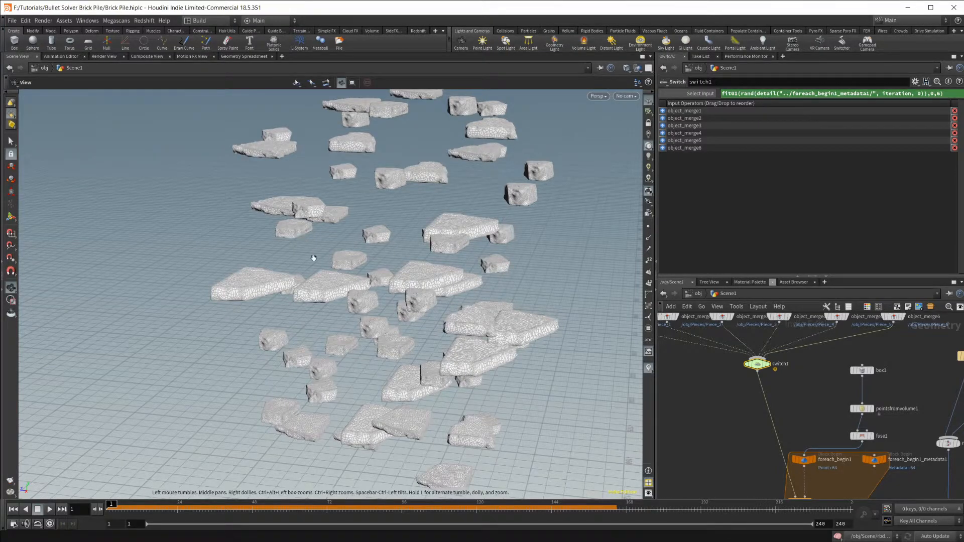
drag(366, 366, 387, 352)
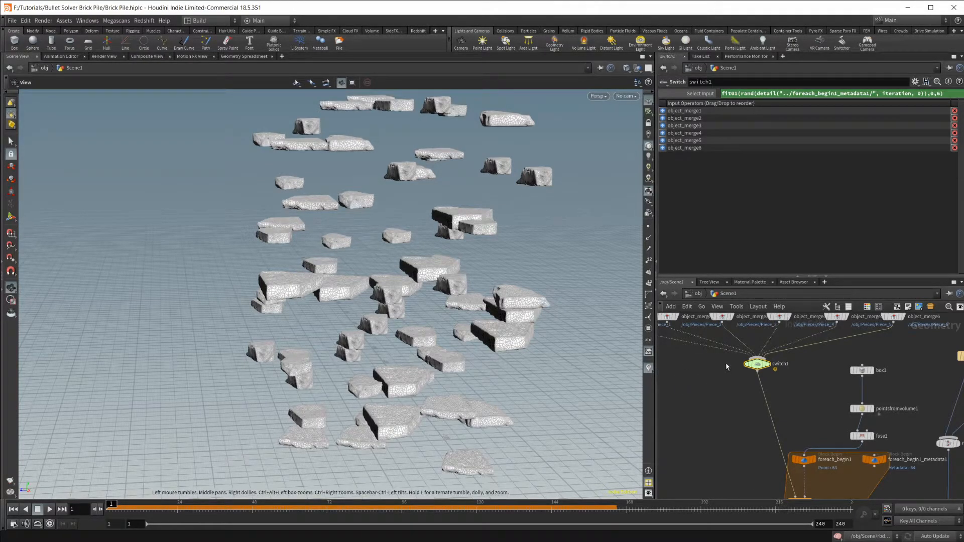
middle_drag(699, 373, 739, 419)
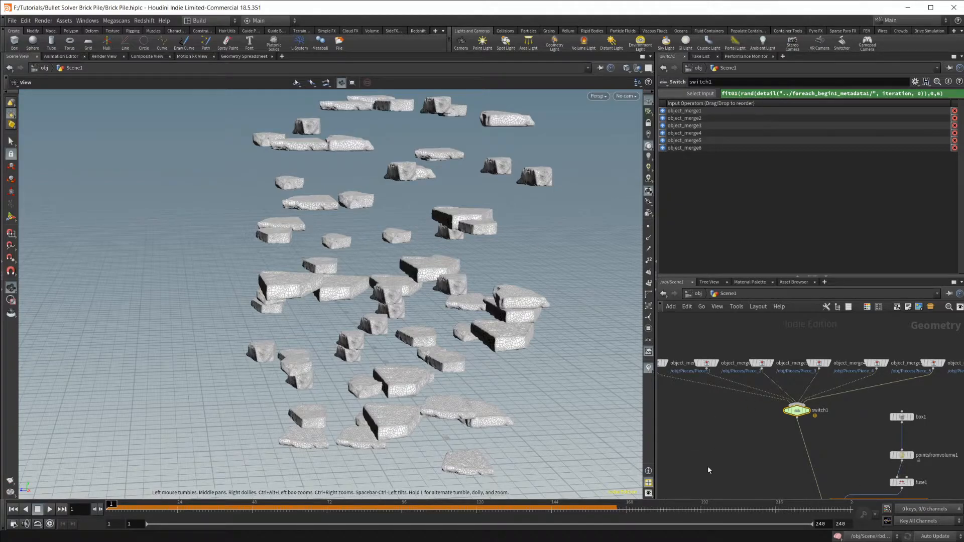
drag(460, 308, 458, 350)
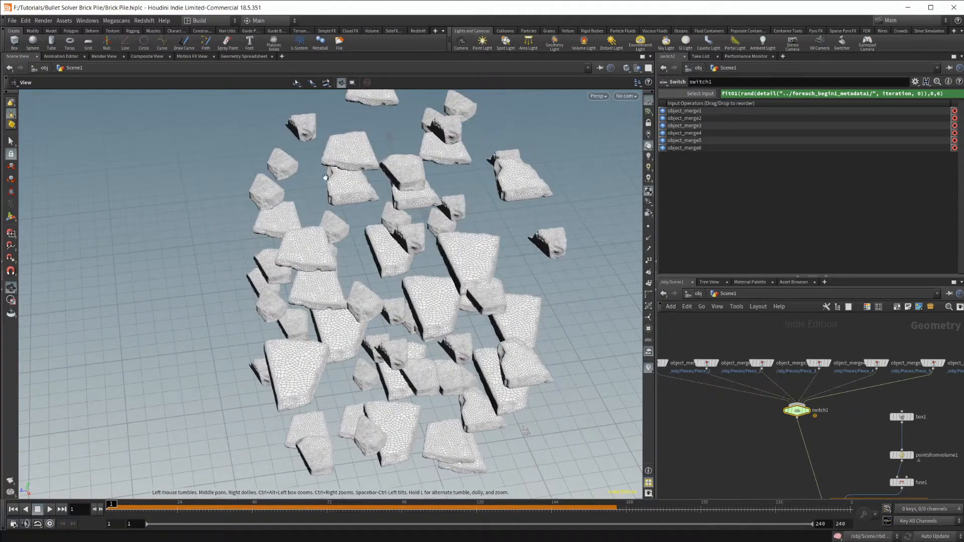
Step: Add a Null node near the Switch node and open its parameter interface for editing
middle_drag(706, 432, 707, 405)
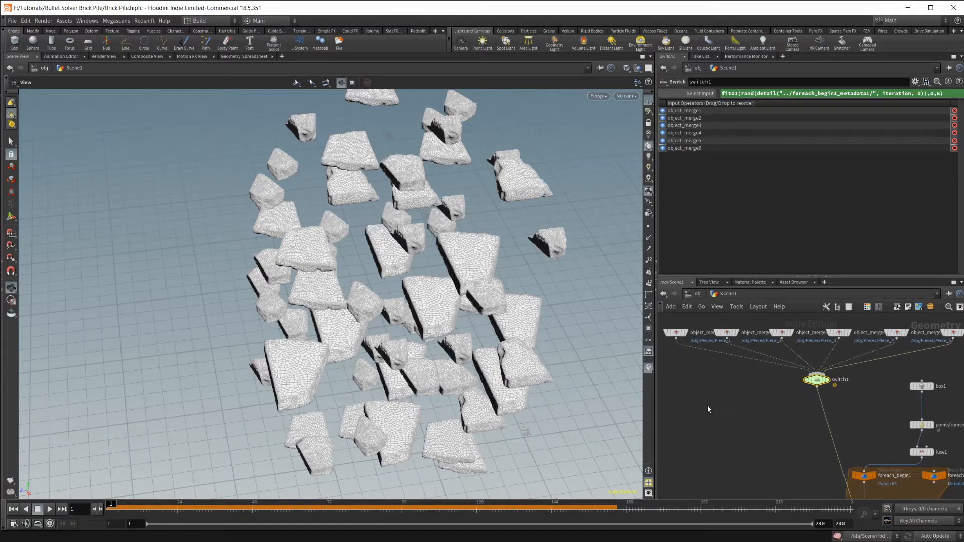
key(Tab)
text(null)
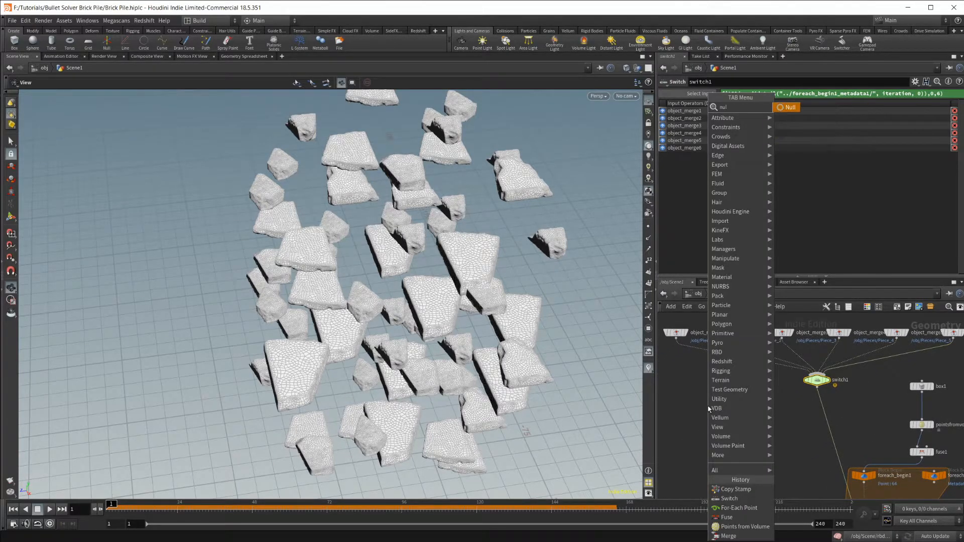
key(Return)
click(708, 408)
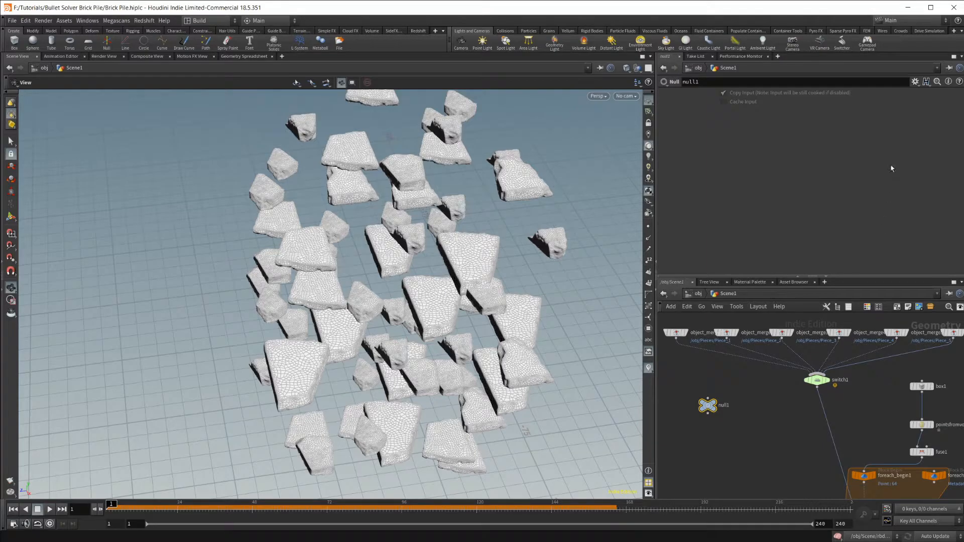
click(915, 81)
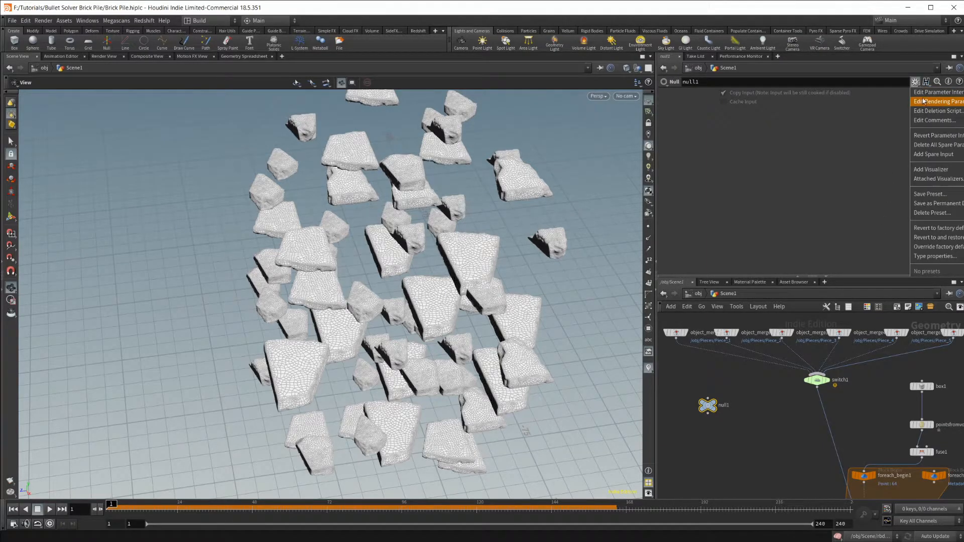
click(934, 95)
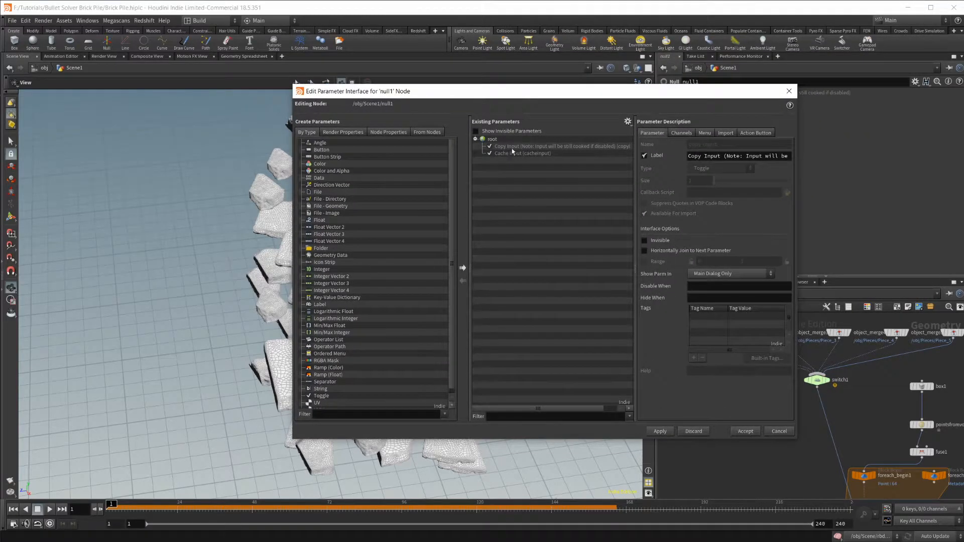
Step: Hide the Null's Copy Input and Cache Input parameters and add a float parameter labelled Seed
click(512, 149)
shift+click(526, 154)
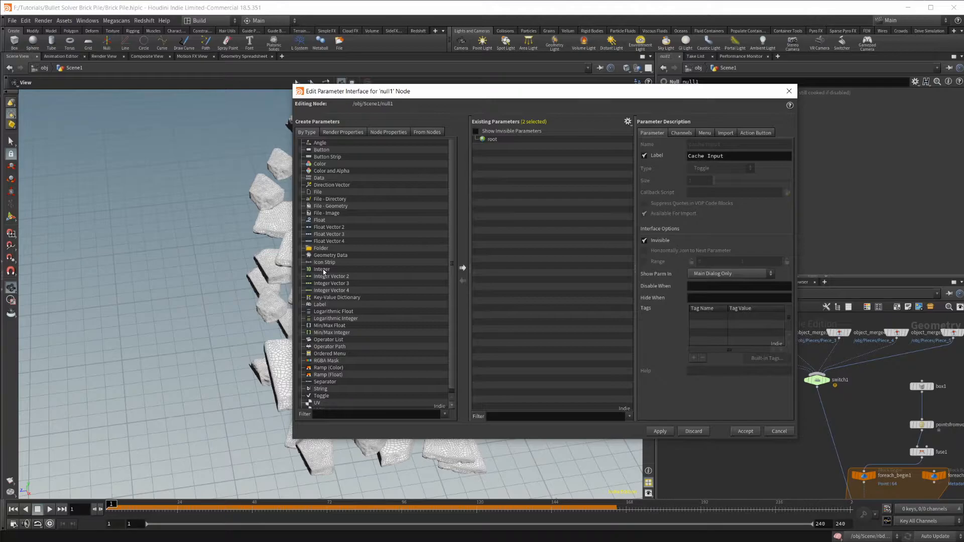
drag(327, 224, 538, 250)
double_click(701, 156)
text(Seed)
key(Return)
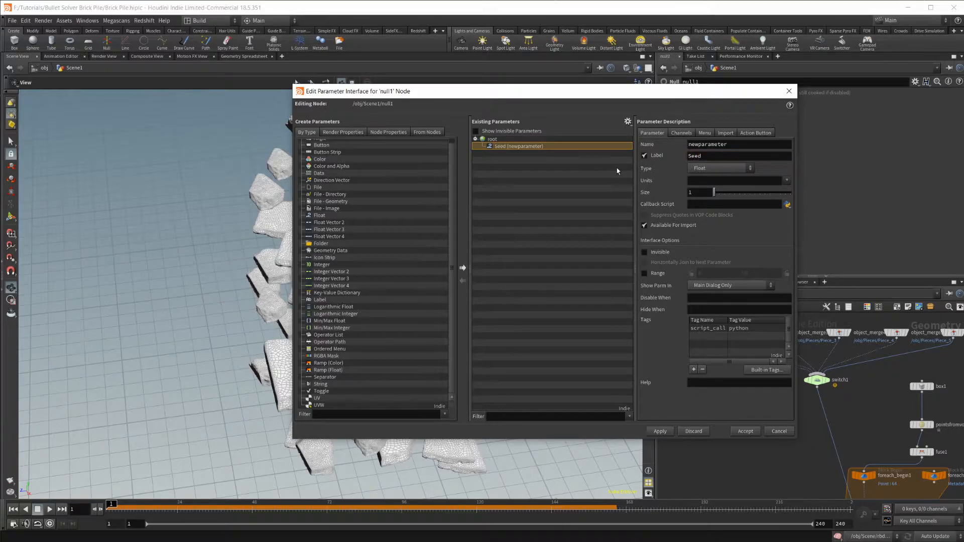
Step: Enable a range of 0 to 50 for the Seed parameter and accept the interface changes
click(645, 274)
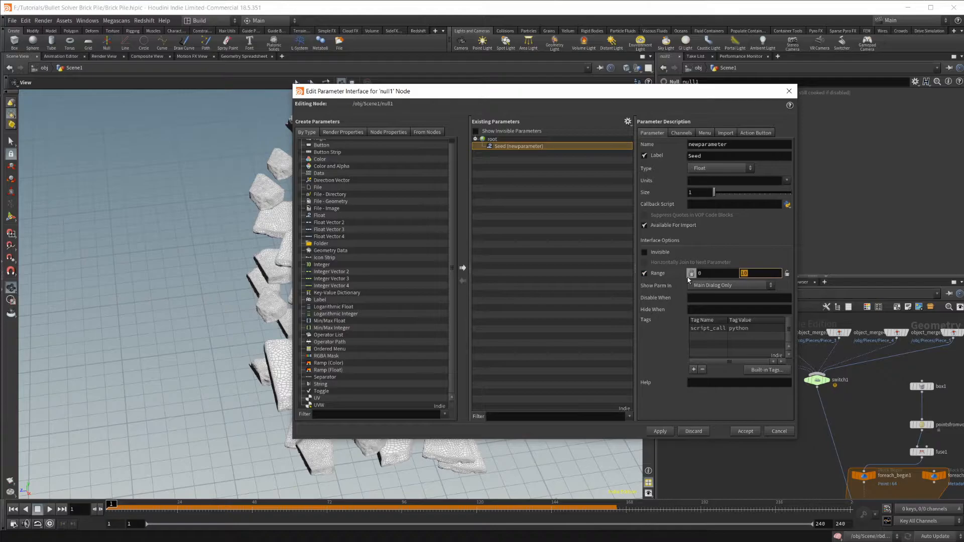
text(50)
key(Return)
click(660, 432)
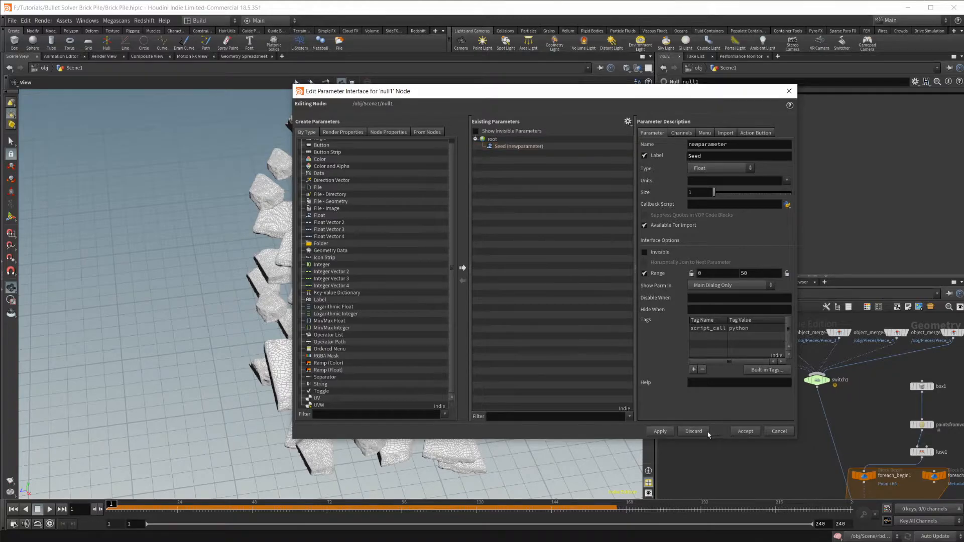
click(745, 432)
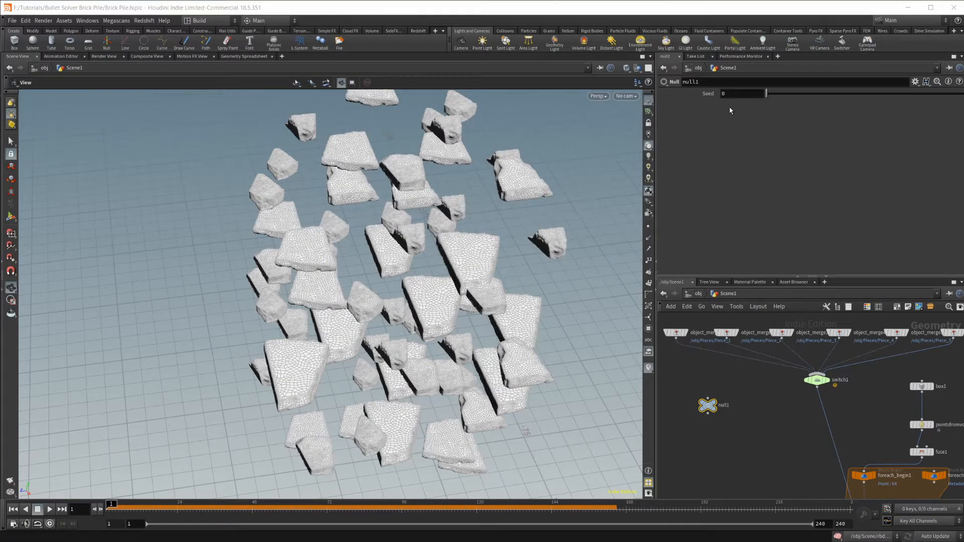
Step: Multiply the iteration value in the Switch node's Select Input expression by a relative reference to the Null's Seed parameter
right_click(718, 96)
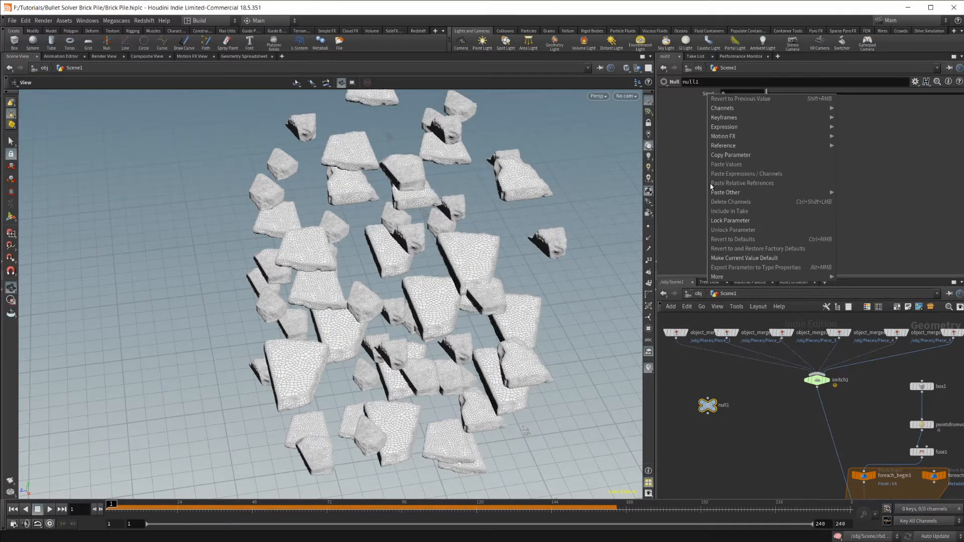
click(748, 156)
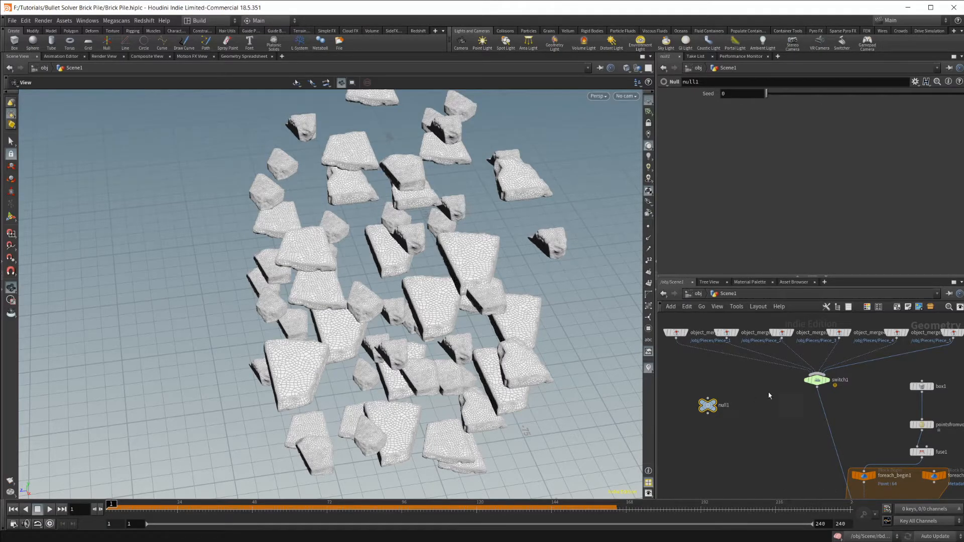
click(818, 380)
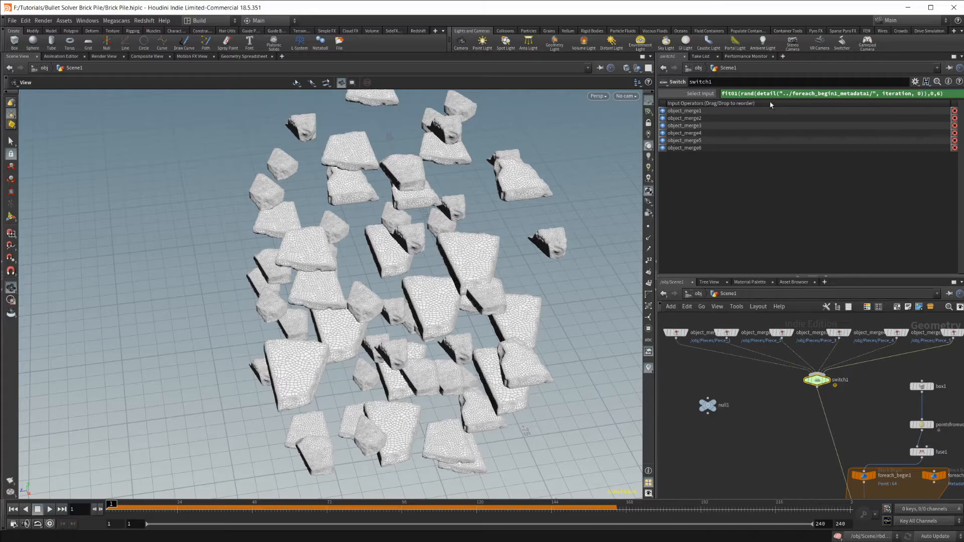
click(926, 93)
text())
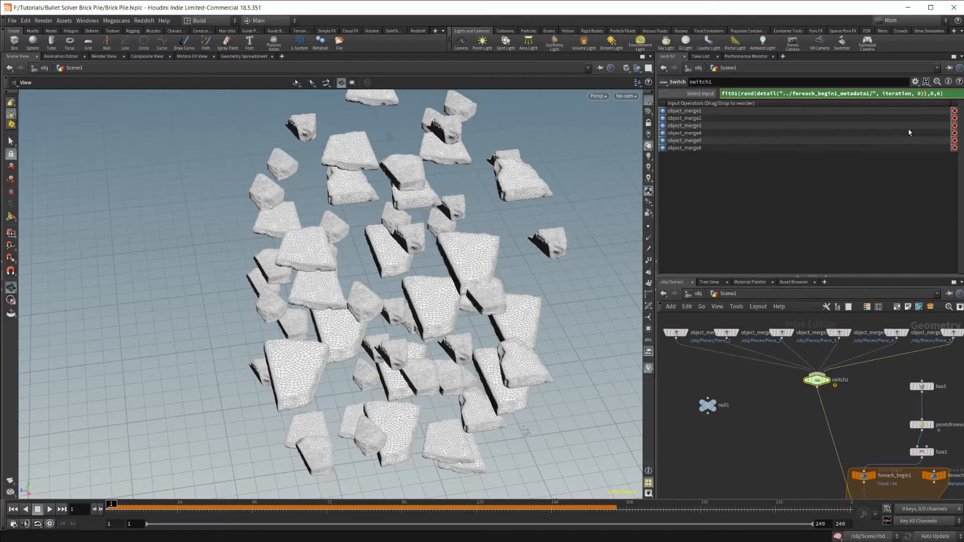
text(*)
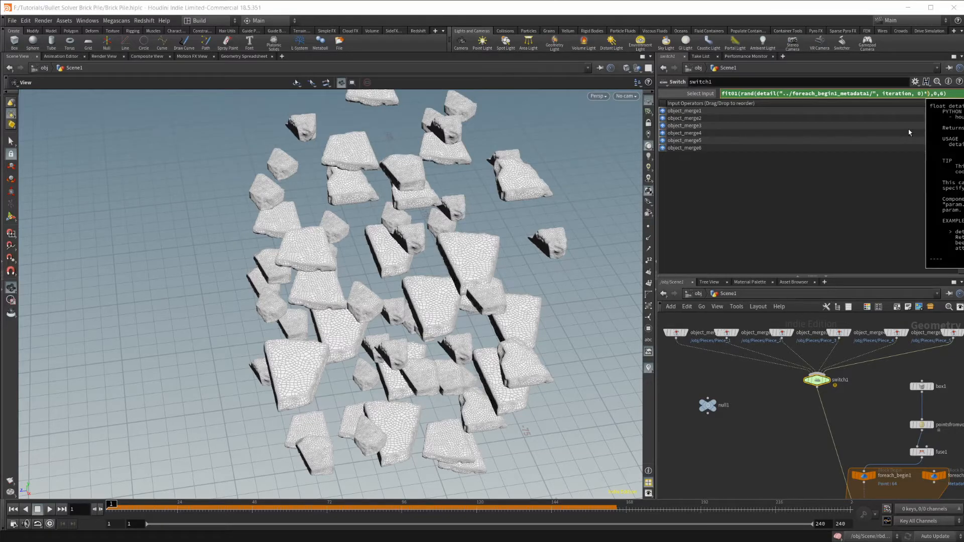
right_click(928, 94)
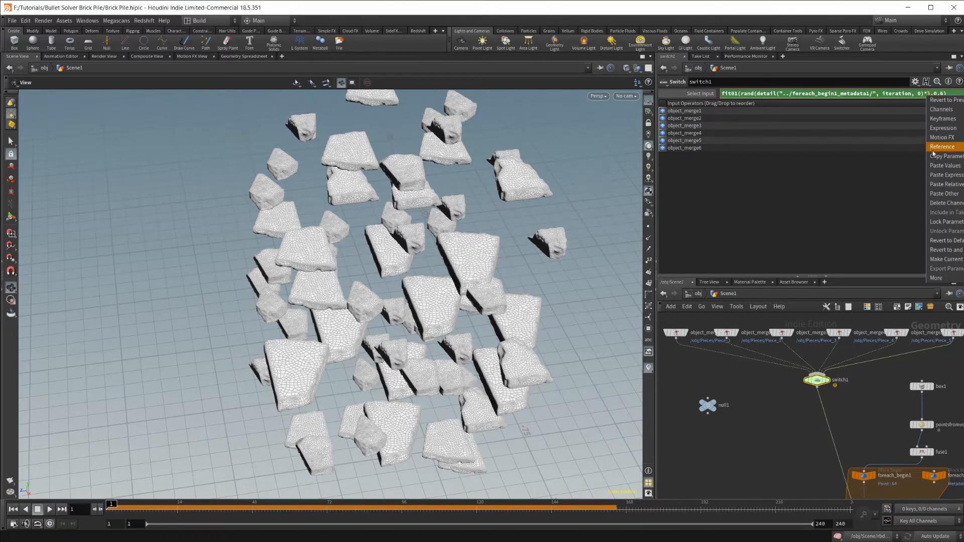
click(945, 175)
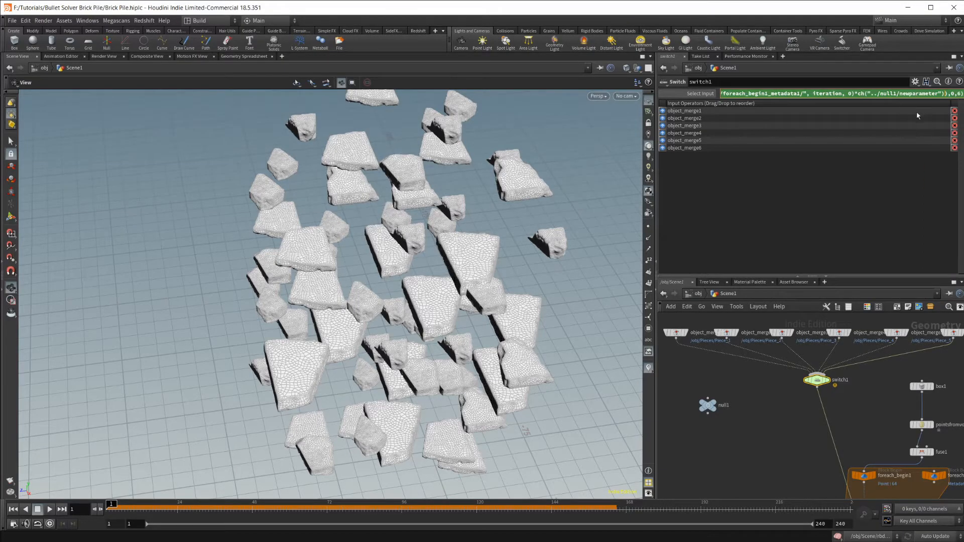
key(Return)
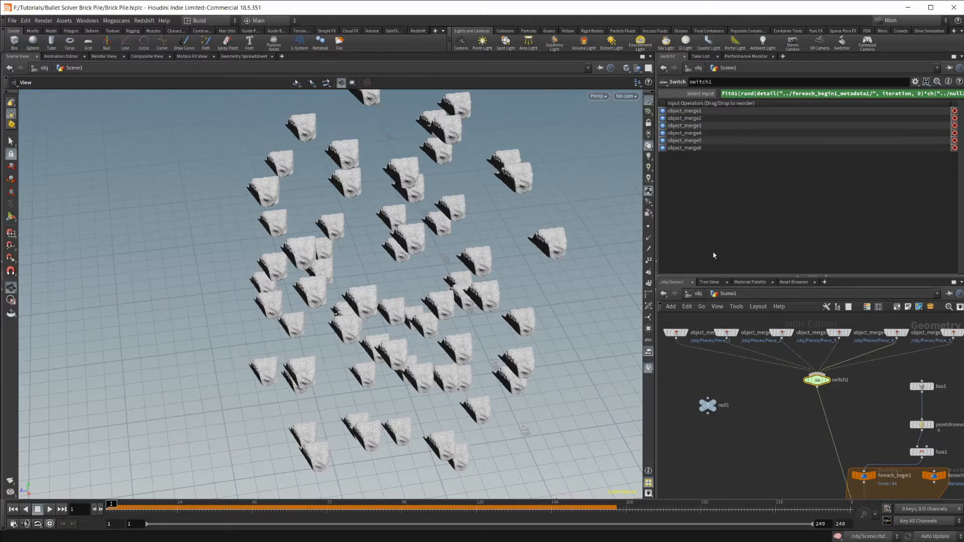
Step: Try different Seed values on the Null, settle on 36.53, and inspect the debris variations from several angles
click(707, 405)
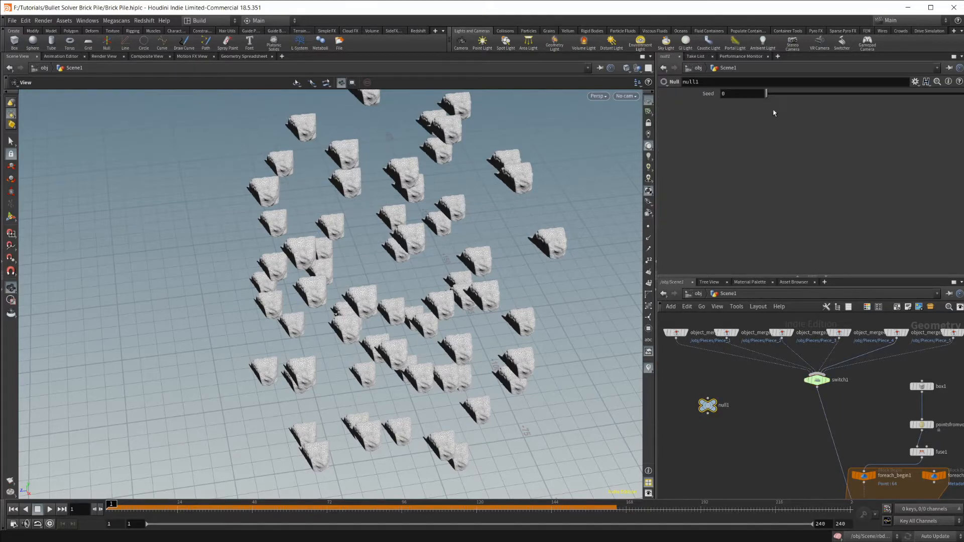
drag(771, 93, 869, 93)
drag(468, 272, 426, 270)
middle_drag(426, 270, 426, 278)
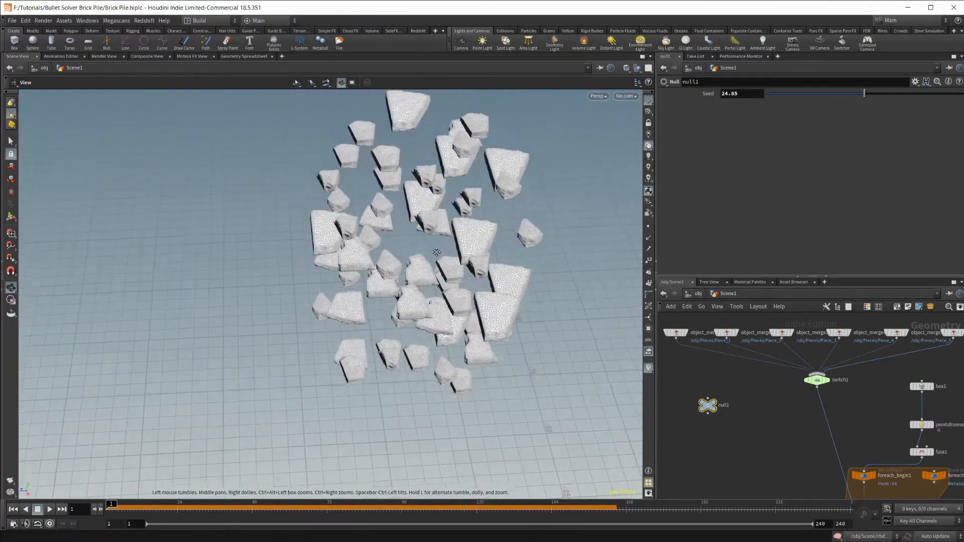
right_drag(427, 278, 437, 293)
drag(865, 94, 851, 96)
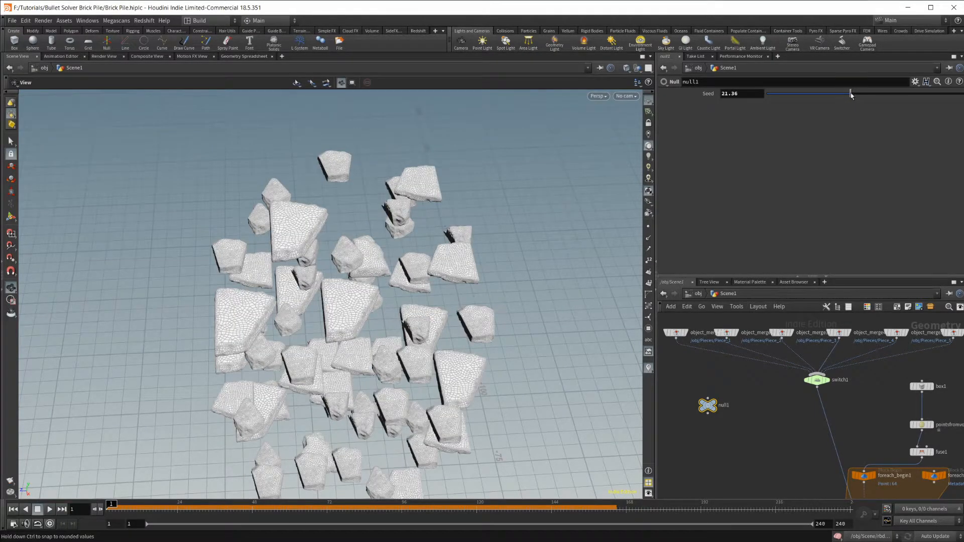
drag(321, 427, 267, 432)
drag(927, 94, 912, 94)
drag(452, 291, 368, 308)
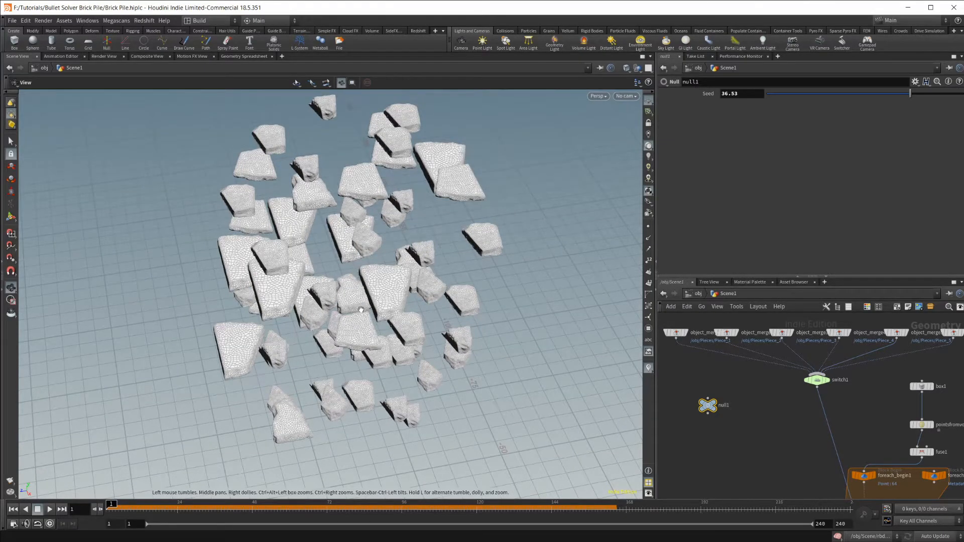
drag(348, 355, 350, 333)
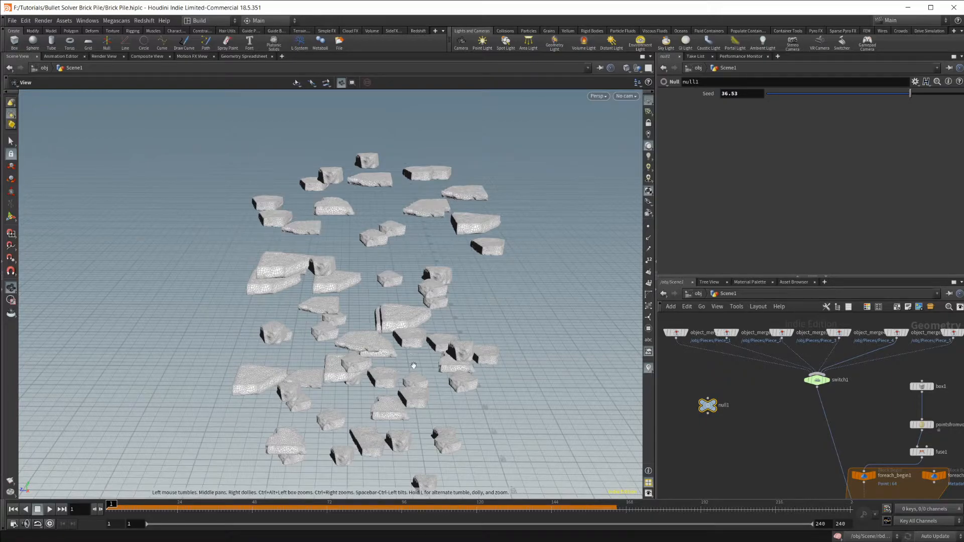
middle_drag(403, 341, 393, 318)
drag(458, 323, 386, 349)
right_drag(386, 348, 308, 417)
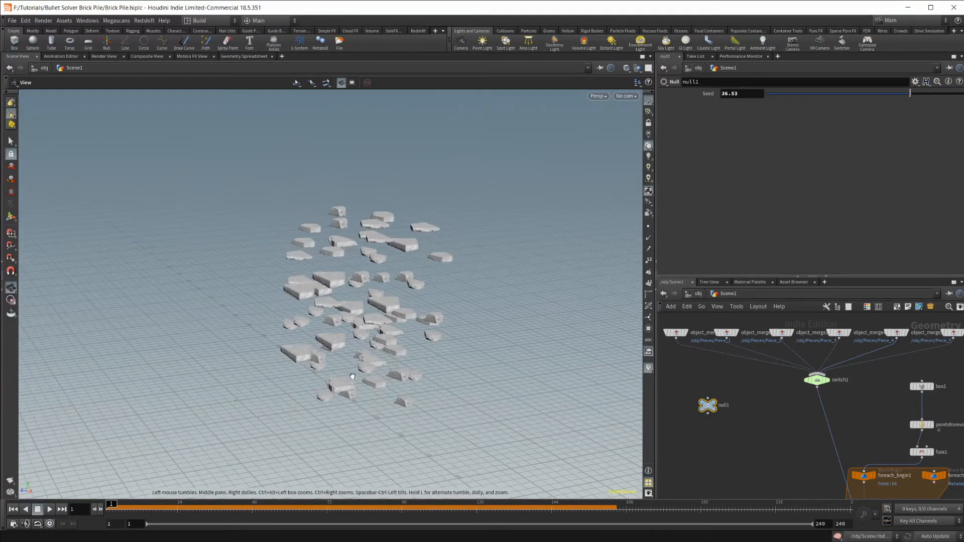
drag(351, 375, 355, 408)
Step: Add an RBD Bullet Solver node below foreach_end1
middle_drag(792, 467, 724, 348)
scroll(728, 362, down, 3)
middle_drag(733, 409, 759, 429)
mouse_move(852, 438)
middle_down()
mouse_move(860, 422)
mouse_move(861, 431)
middle_up()
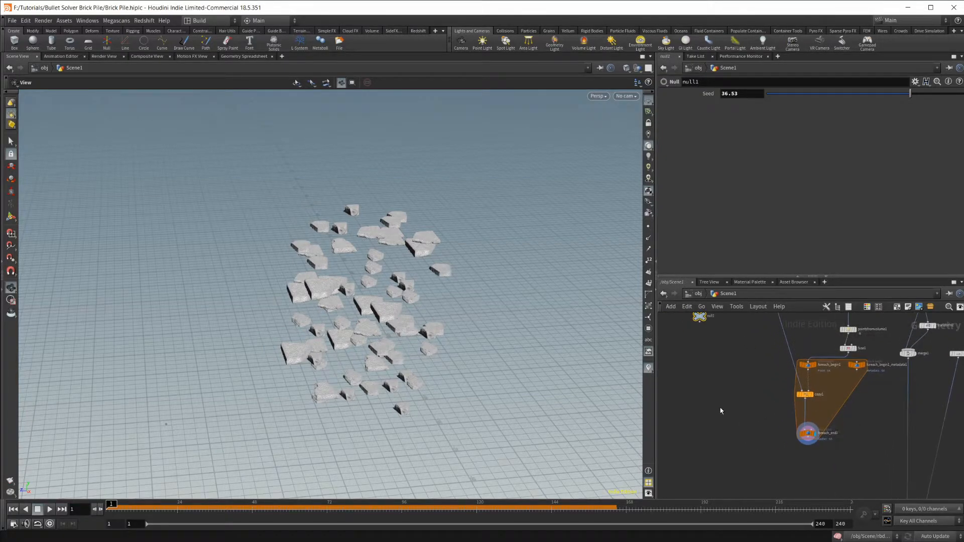
key(Tab)
mouse_move(826, 474)
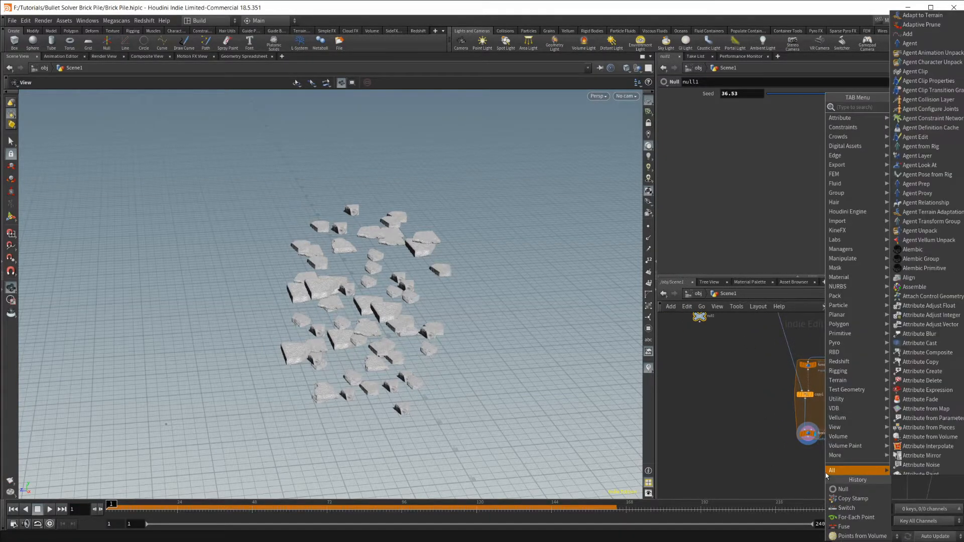
text(rbdb)
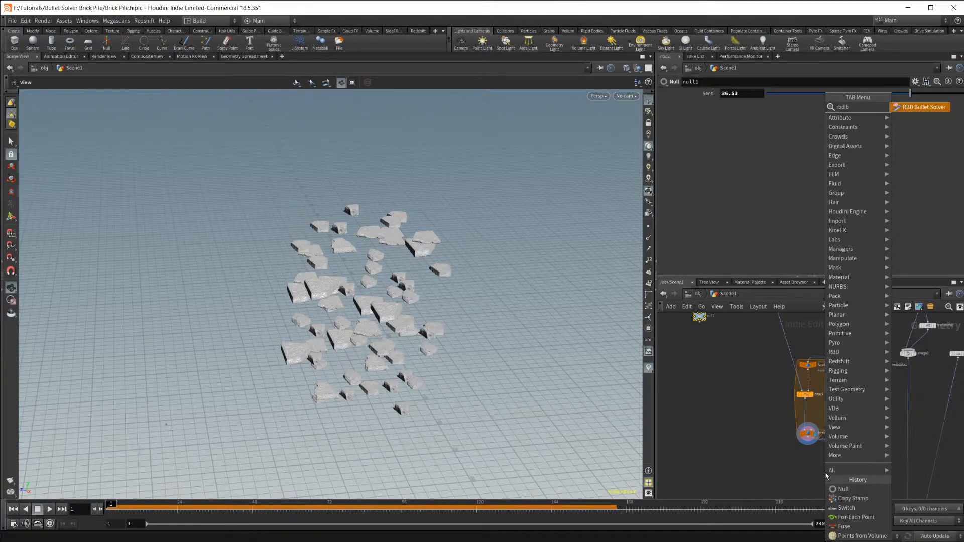
key(Return)
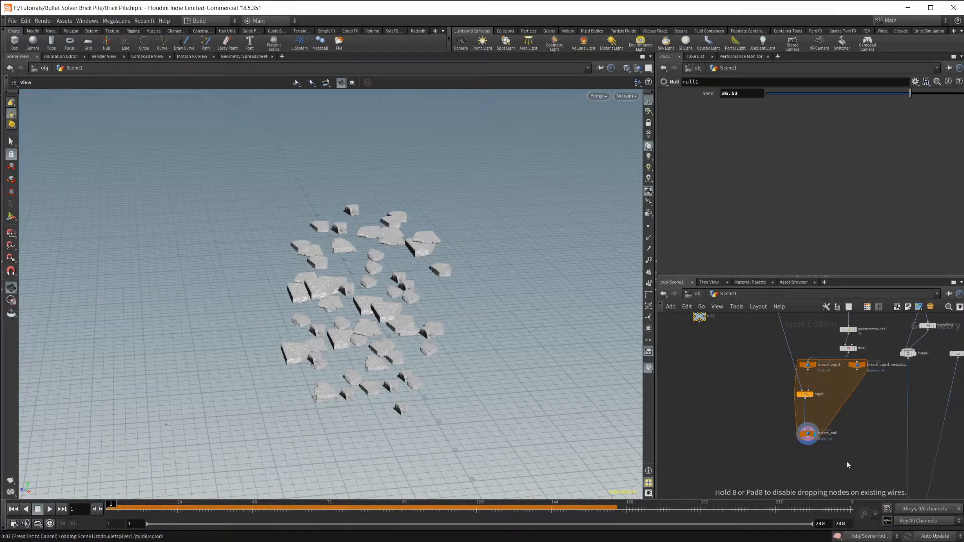
click(826, 476)
Step: Connect foreach_end1 to the RBD Bullet Solver's first input and display the solver
scroll(874, 418, up, 3)
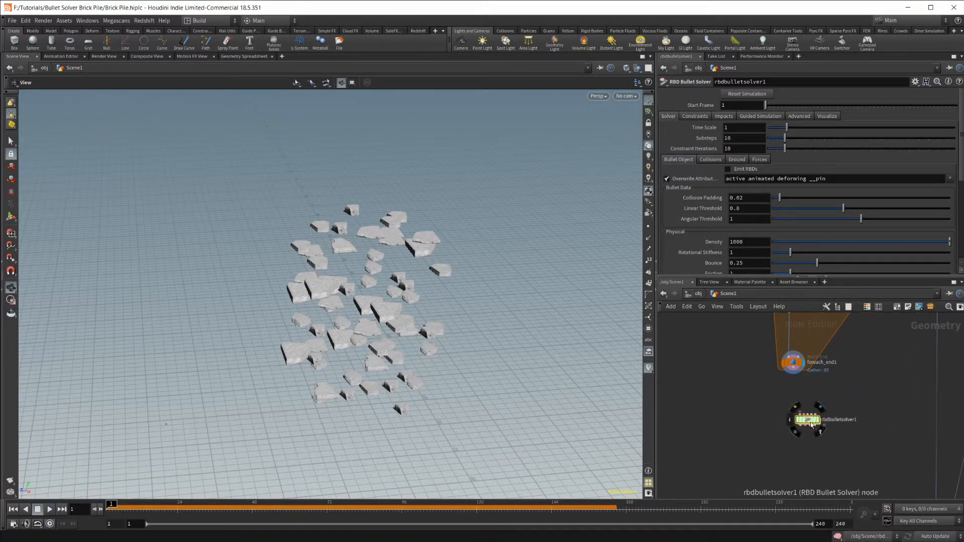
drag(798, 372, 793, 430)
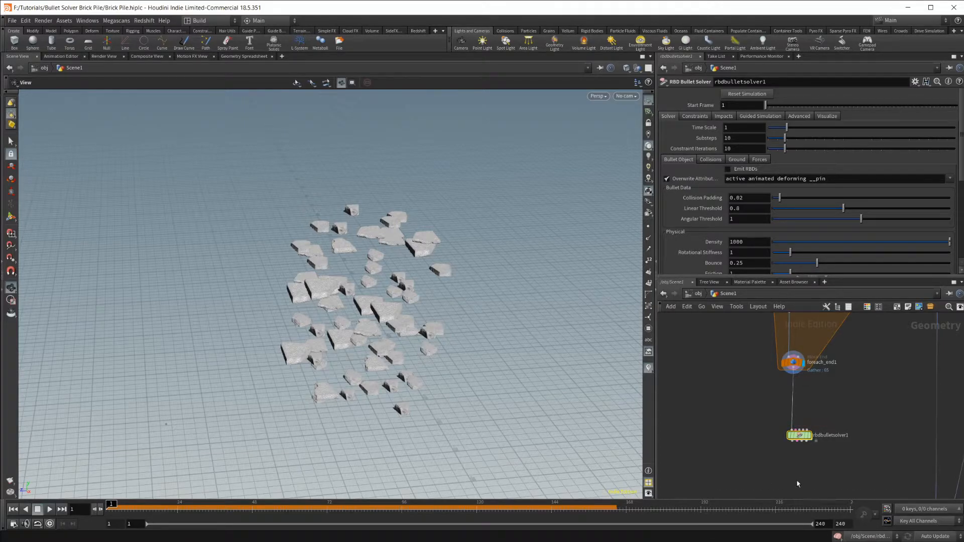
click(806, 430)
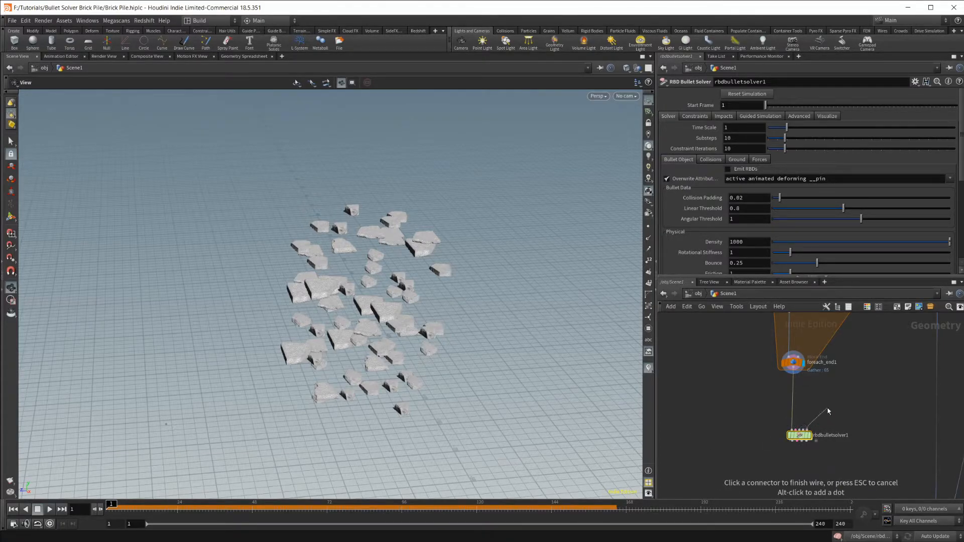
key(Escape)
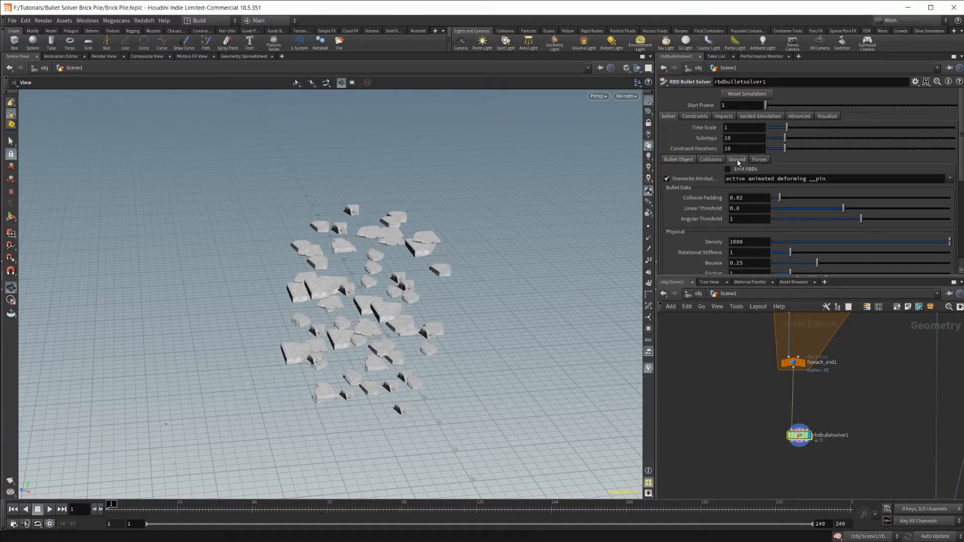
Step: Set the RBD Bullet Solver's Add Ground Plane option to Ground Plane
click(737, 159)
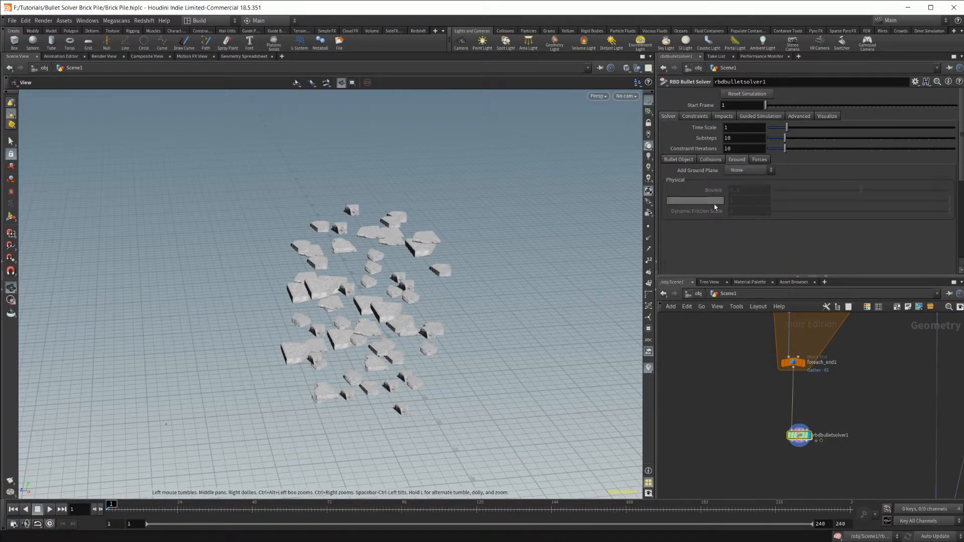
click(750, 170)
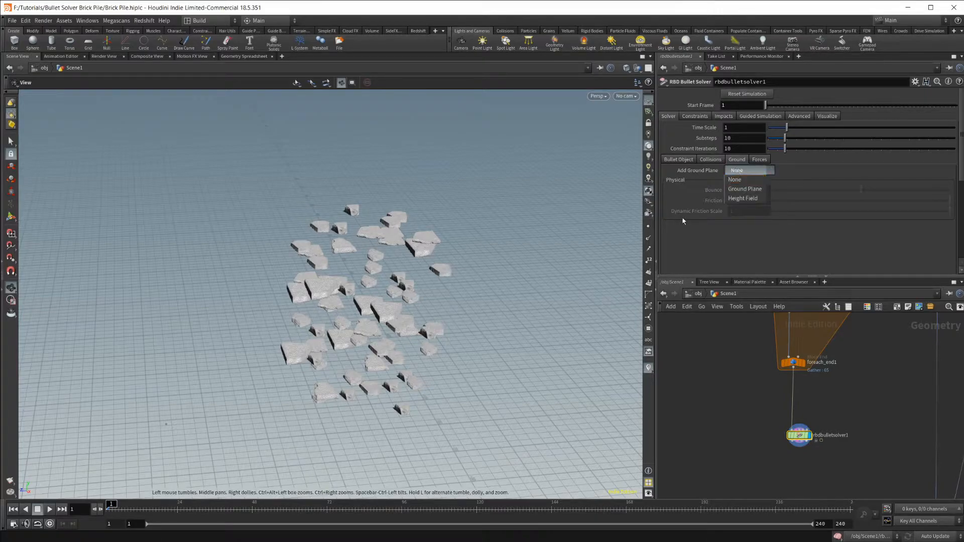
click(747, 191)
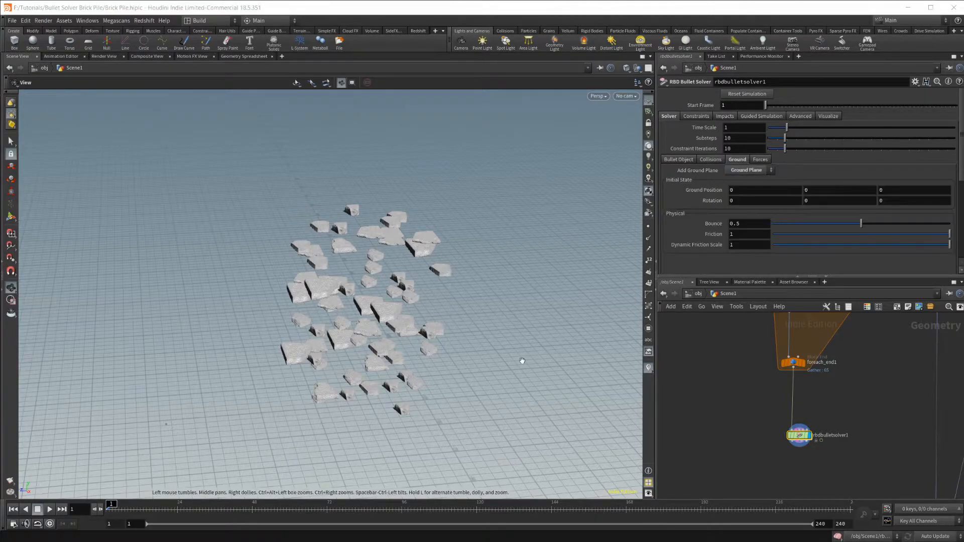
Step: Examine the nodes around the solver and the debris's position relative to the ground plane guide
scroll(854, 428, down, 3)
middle_drag(855, 428, 730, 341)
middle_drag(872, 355, 874, 390)
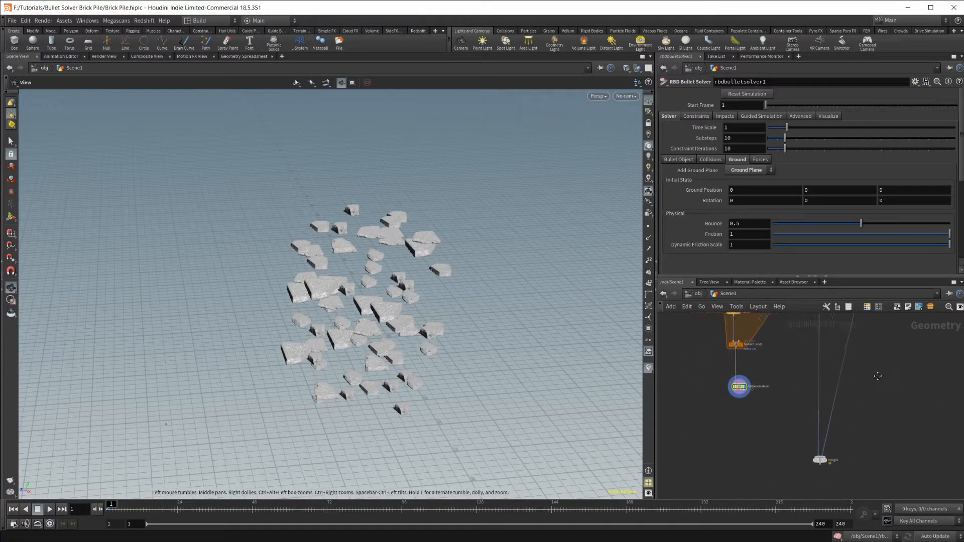
middle_drag(826, 351, 840, 389)
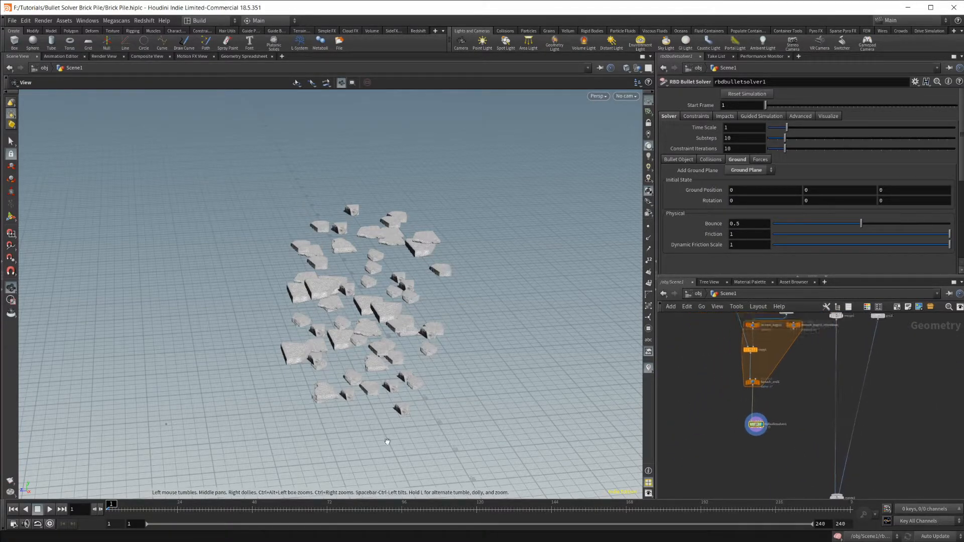
scroll(753, 425, up, 3)
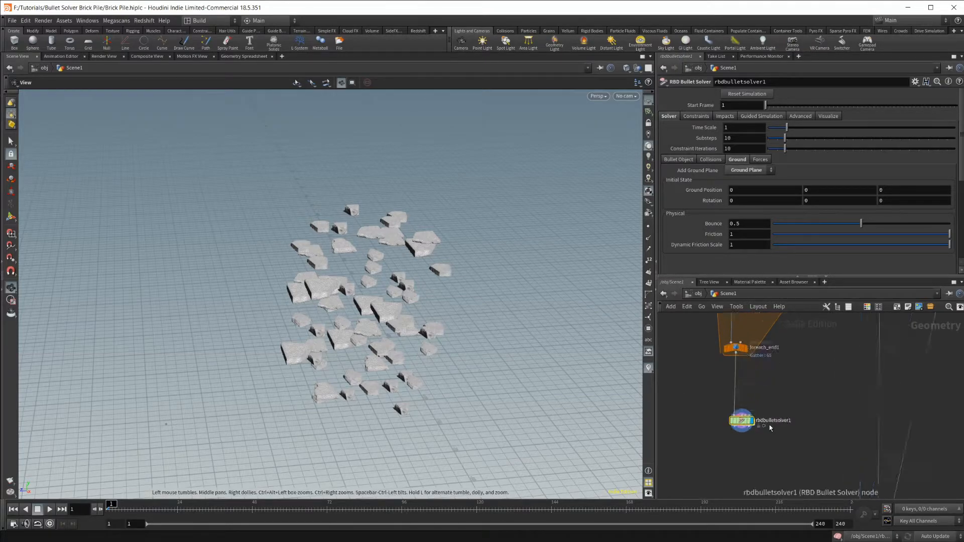
drag(420, 384, 367, 312)
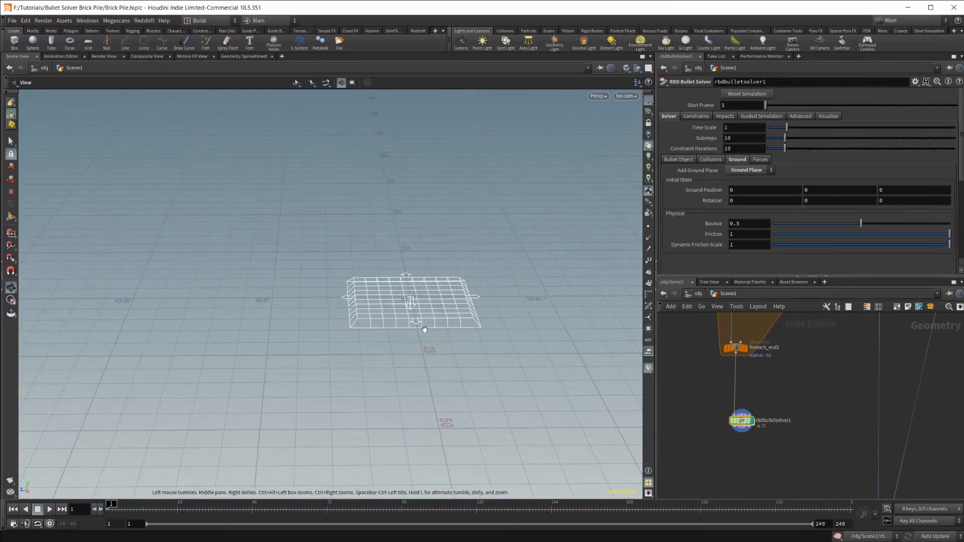
drag(410, 263, 468, 318)
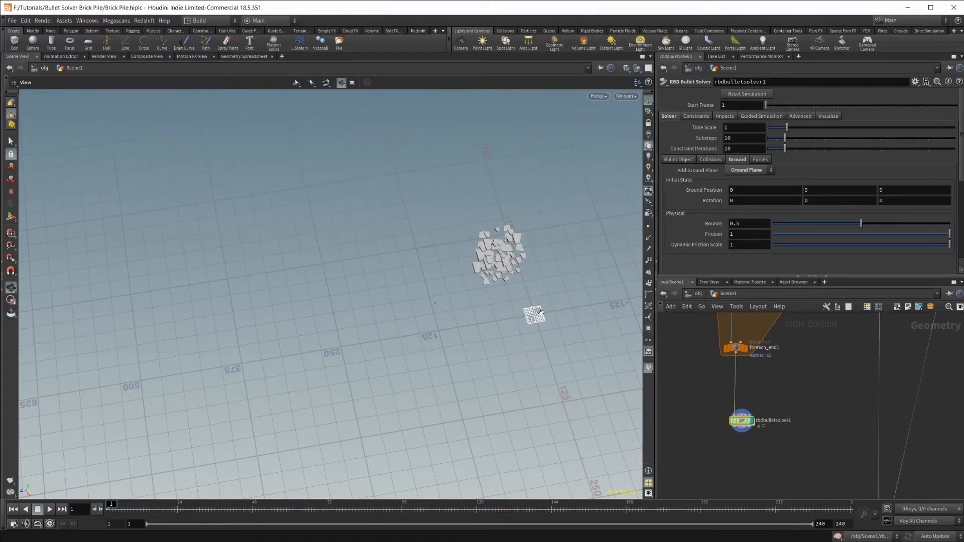
Step: Play the simulation from frame 1 to frame 112 and examine the falling debris from several angles
drag(502, 350, 328, 320)
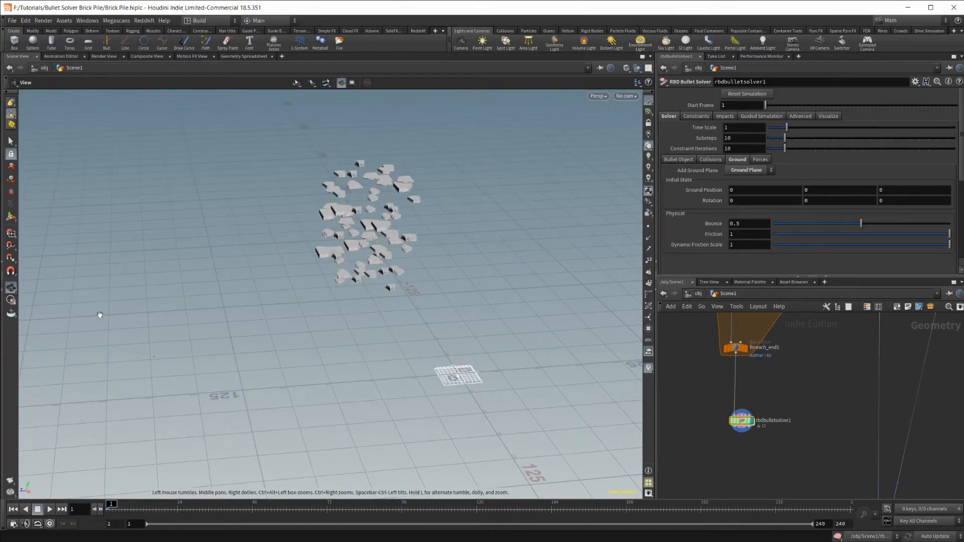
drag(240, 317, 405, 347)
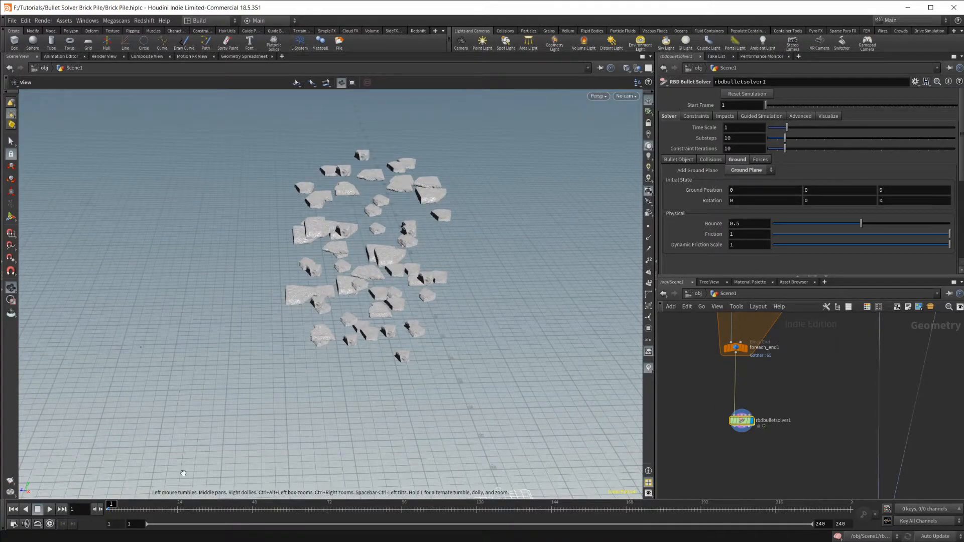
click(49, 510)
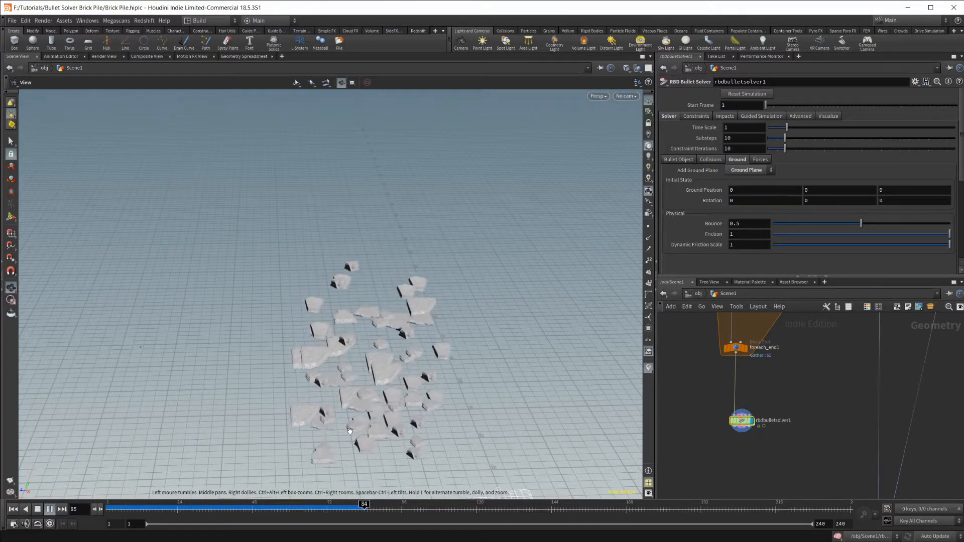
click(37, 510)
drag(331, 432, 360, 426)
drag(352, 386, 347, 350)
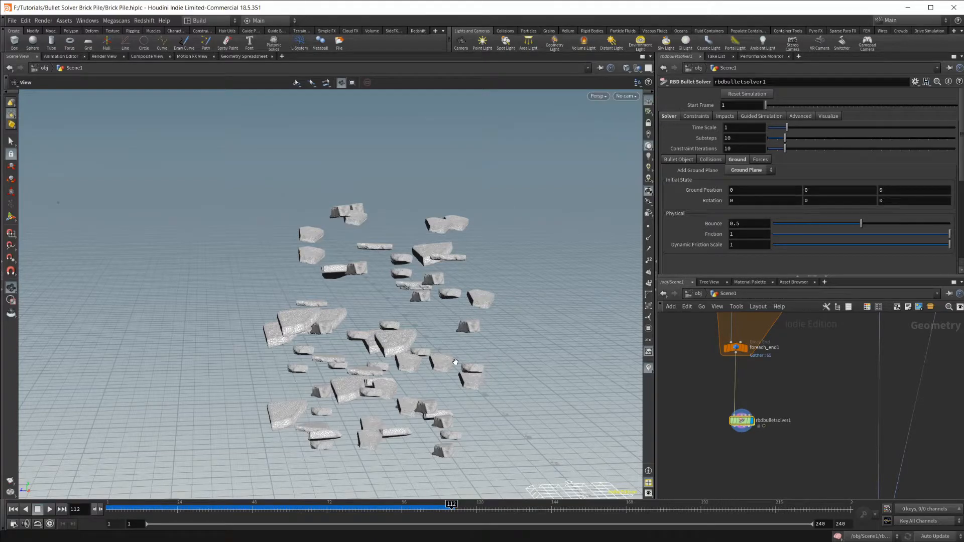
drag(299, 330, 428, 348)
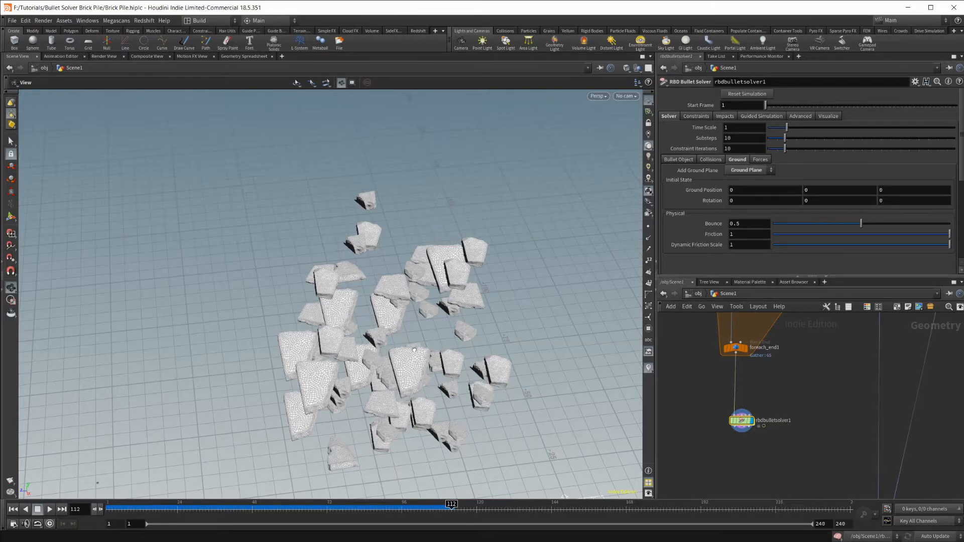
drag(419, 354, 399, 325)
right_drag(389, 382, 452, 357)
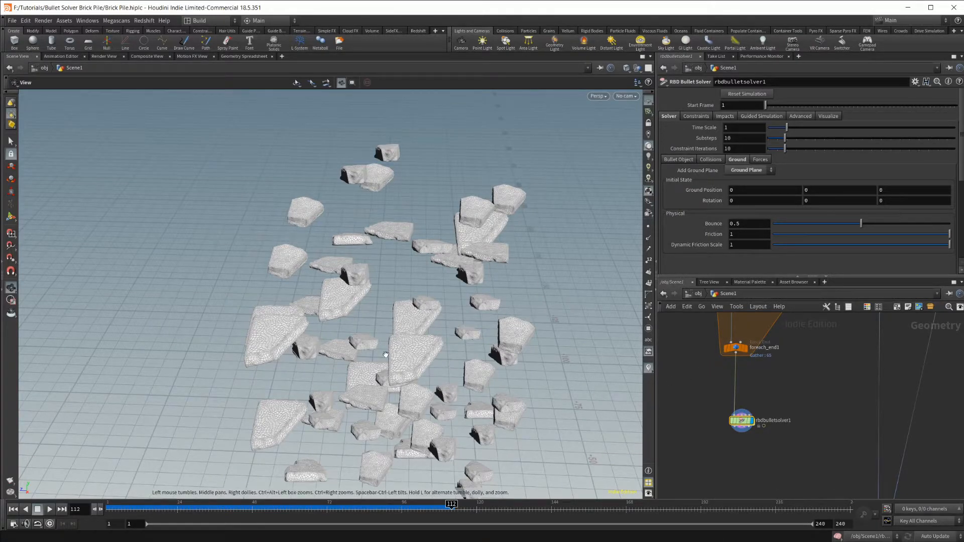
drag(359, 388, 372, 352)
middle_drag(729, 367, 734, 413)
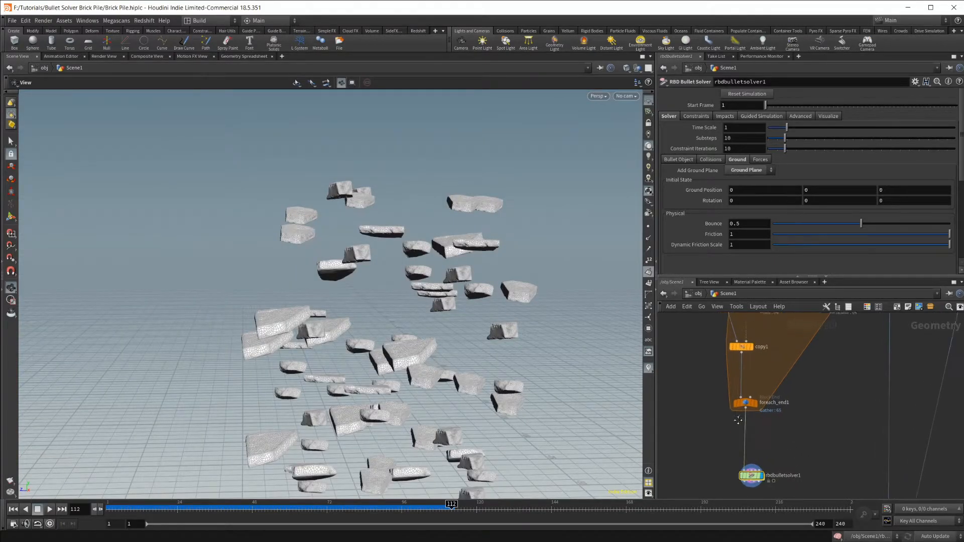
scroll(734, 413, down, 3)
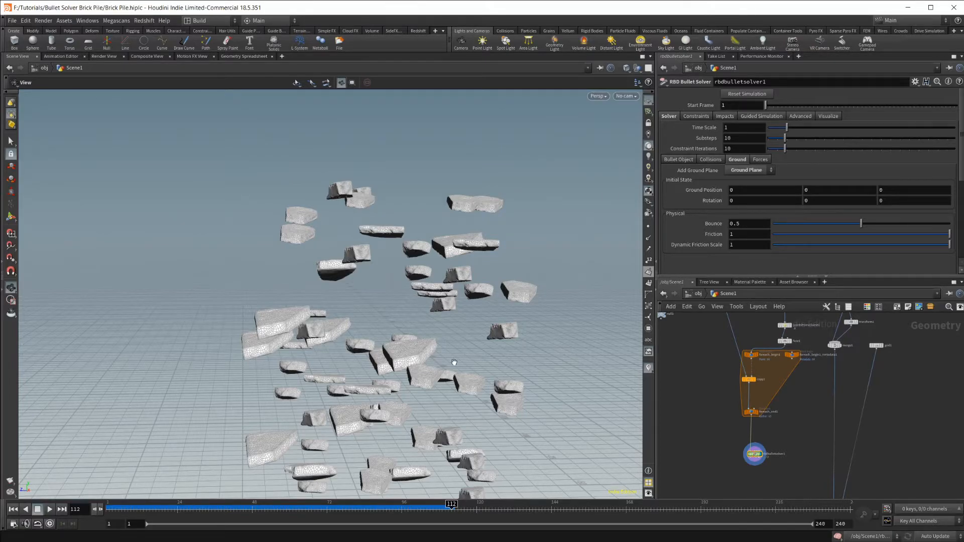
scroll(781, 451, up, 2)
scroll(781, 449, up, 3)
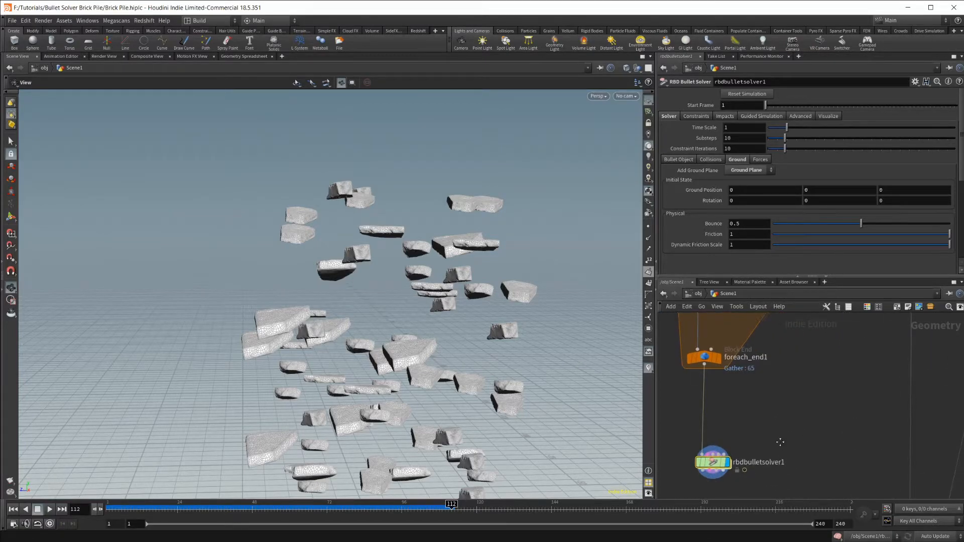
middle_drag(779, 446, 820, 389)
middle_drag(751, 411, 789, 436)
Step: Add an RBD Material Fracture node between foreach_end1 and the RBD Bullet Solver
scroll(790, 436, down, 3)
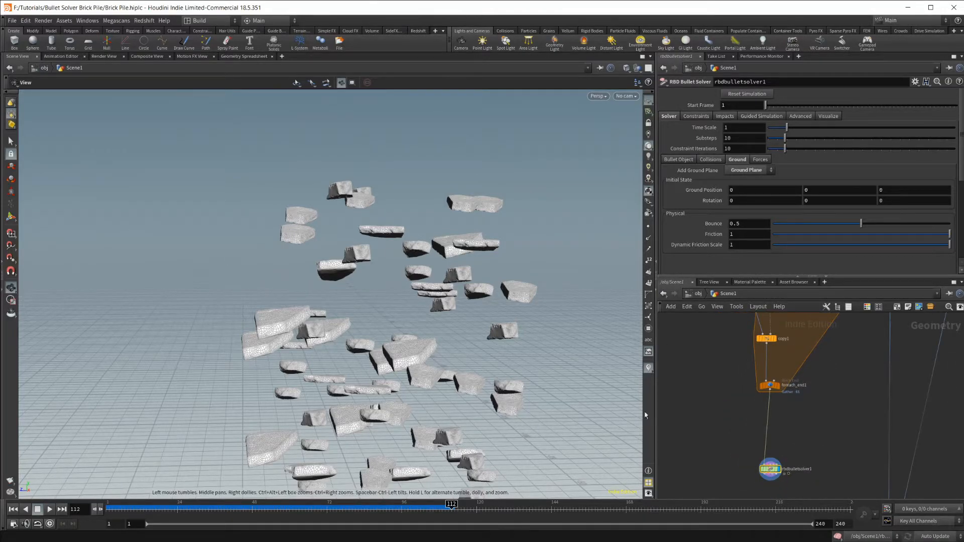
scroll(747, 415, down, 2)
middle_drag(727, 383, 726, 398)
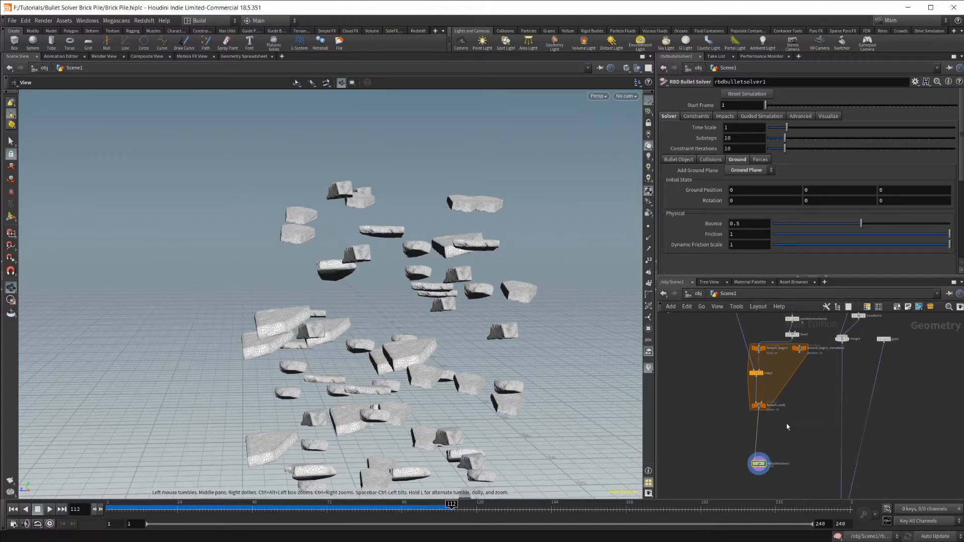
key(Tab)
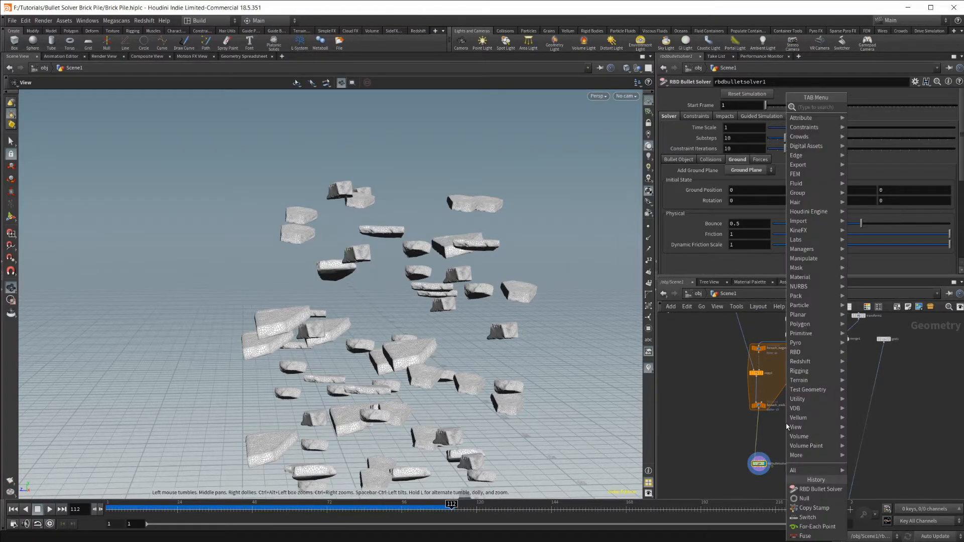
text(rbd ma)
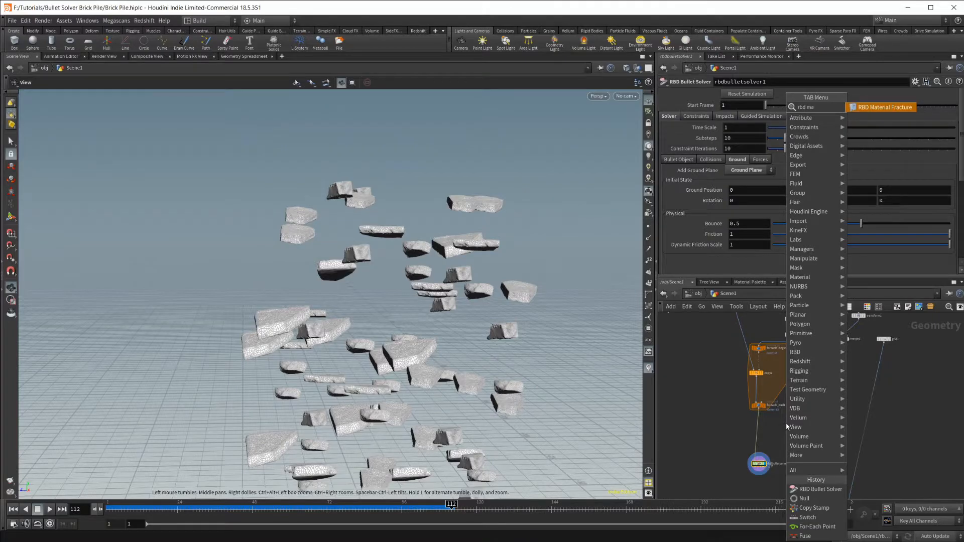
key(Return)
click(787, 427)
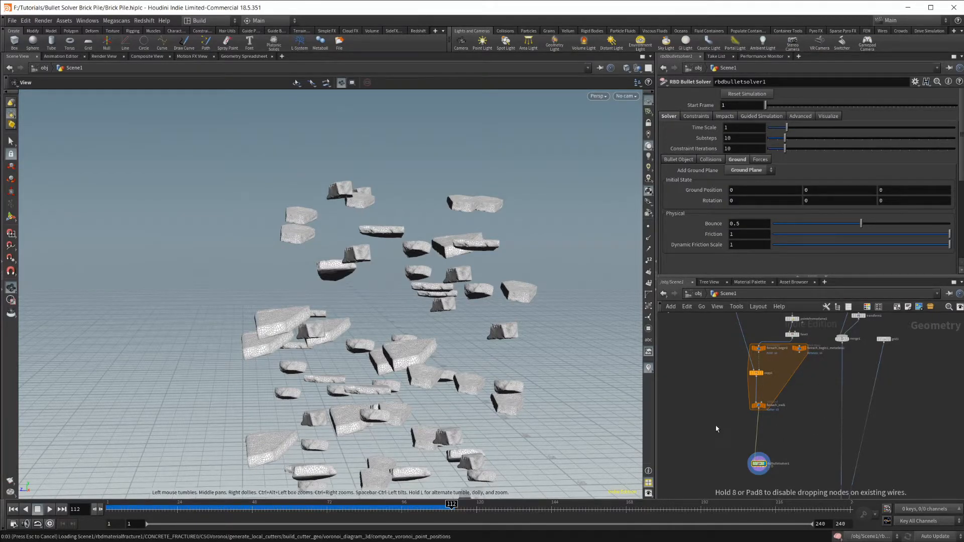
Step: Connect foreach_end1 to the RBD Material Fracture's first input and set its Fracture Level to 1
scroll(762, 417, up, 4)
drag(755, 398, 789, 433)
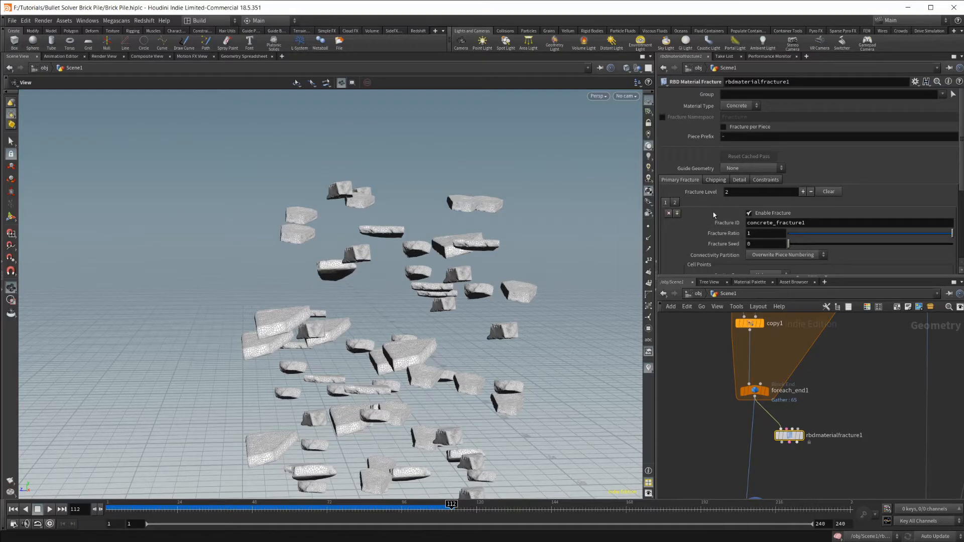
click(811, 193)
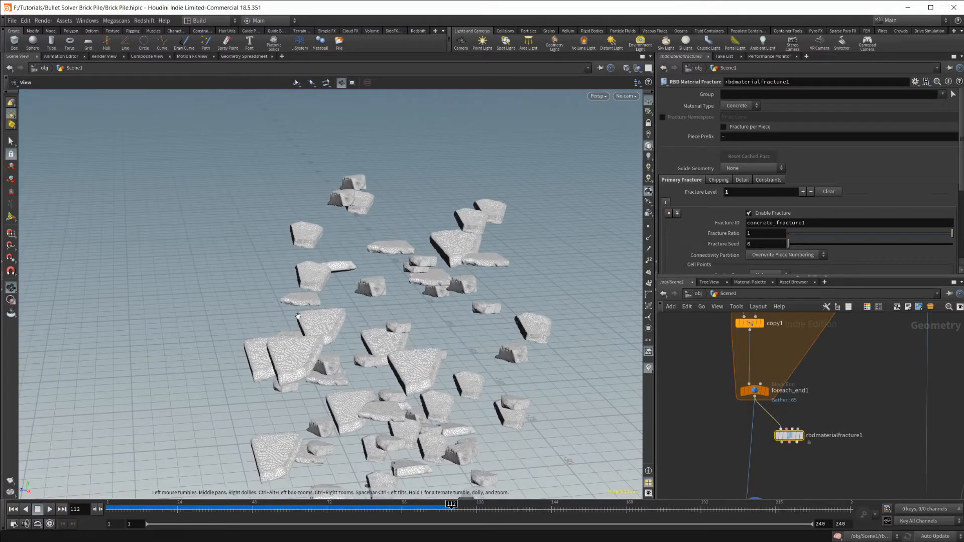
Step: Return to frame 1, connect the fracture node's first output to the bullet solver's first input and align the node above the solver
middle_drag(819, 445, 815, 376)
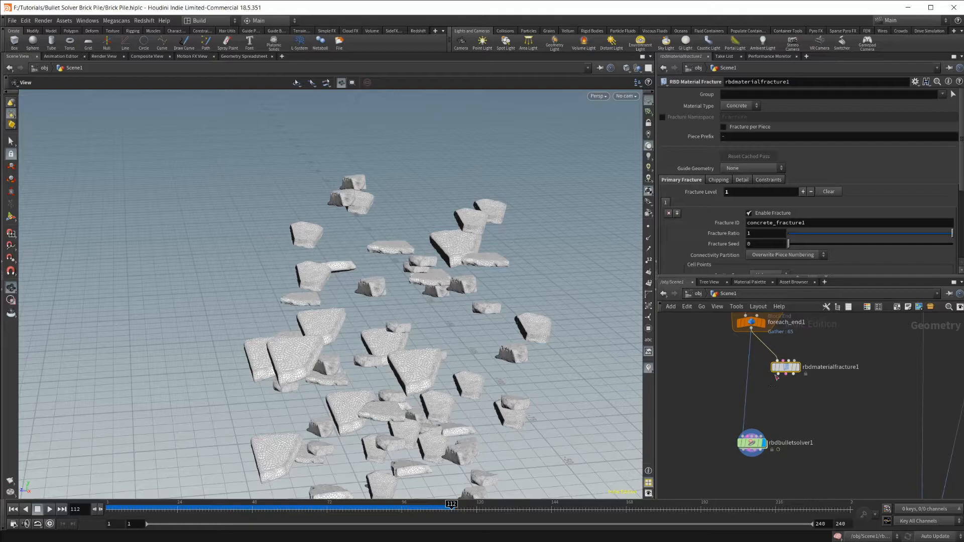
drag(778, 375, 861, 404)
click(15, 511)
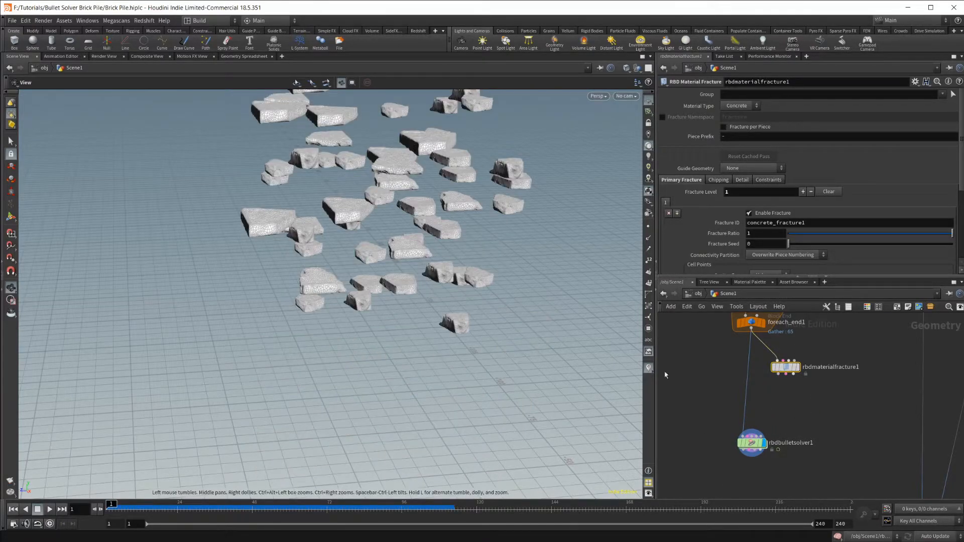
drag(770, 398, 743, 433)
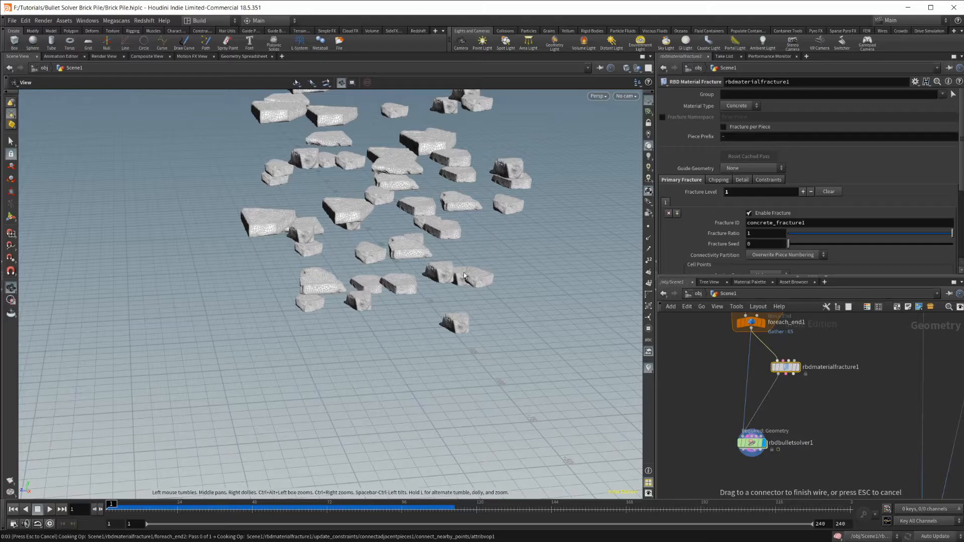
drag(783, 370, 749, 381)
Step: Play the simulation to frame 143 and inspect how the fractured debris piles up on the ground plane
click(50, 510)
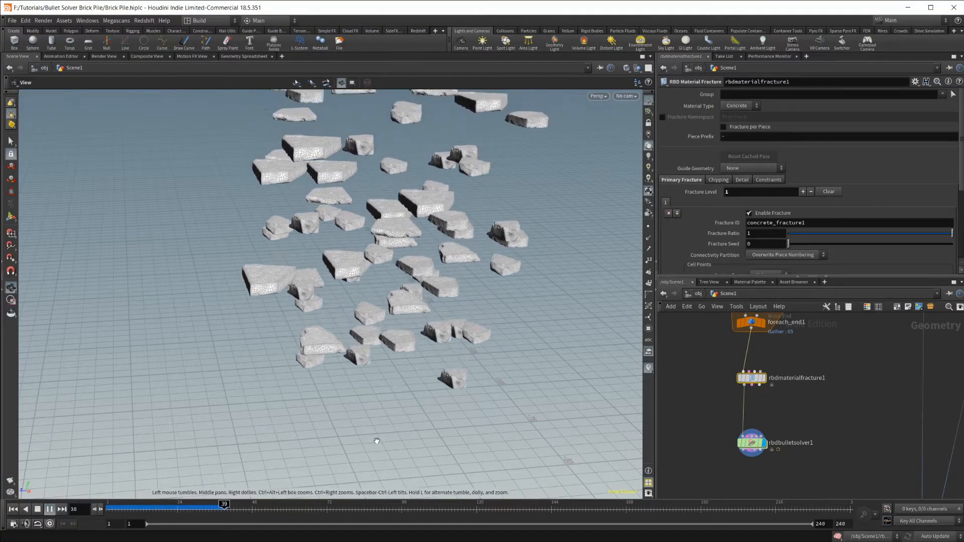
scroll(445, 420, down, 2)
middle_drag(481, 436, 463, 344)
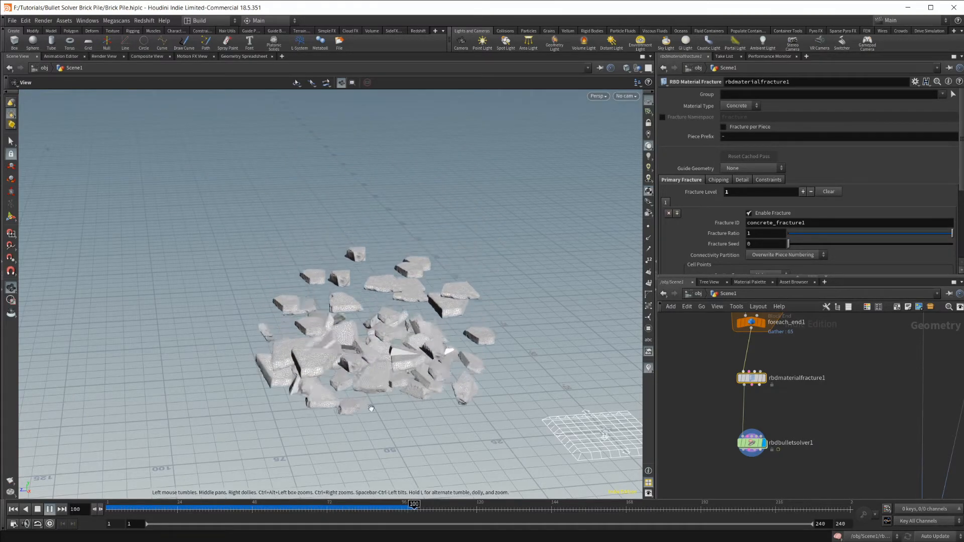
click(38, 510)
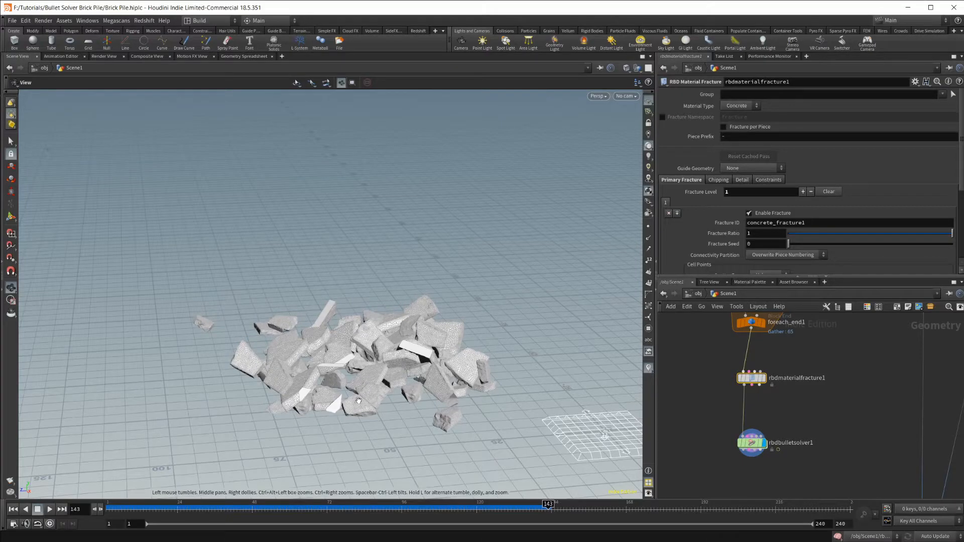
scroll(351, 411, up, 4)
drag(338, 408, 311, 359)
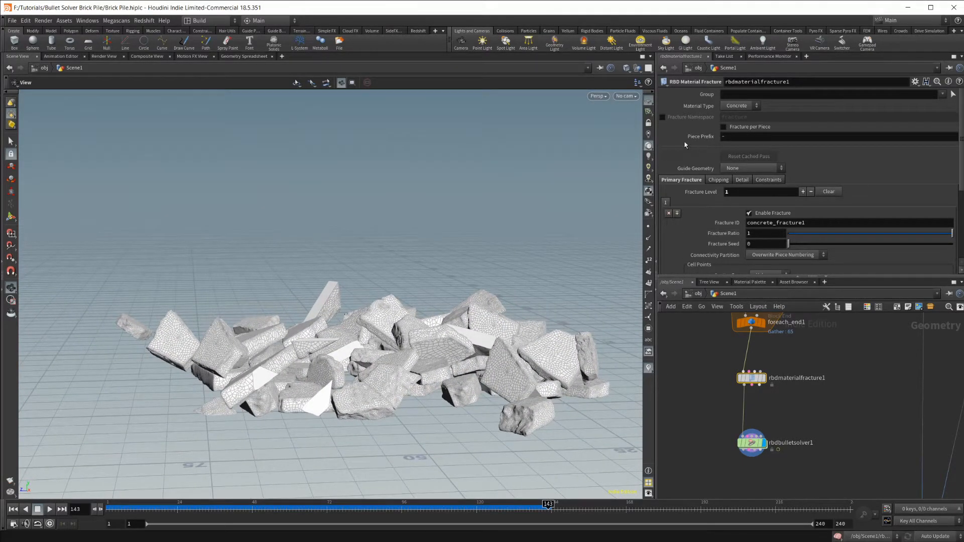
Step: Examine the fracture node's Detail and Primary Fracture settings and view the simulated pile from above
scroll(721, 220, down, 1)
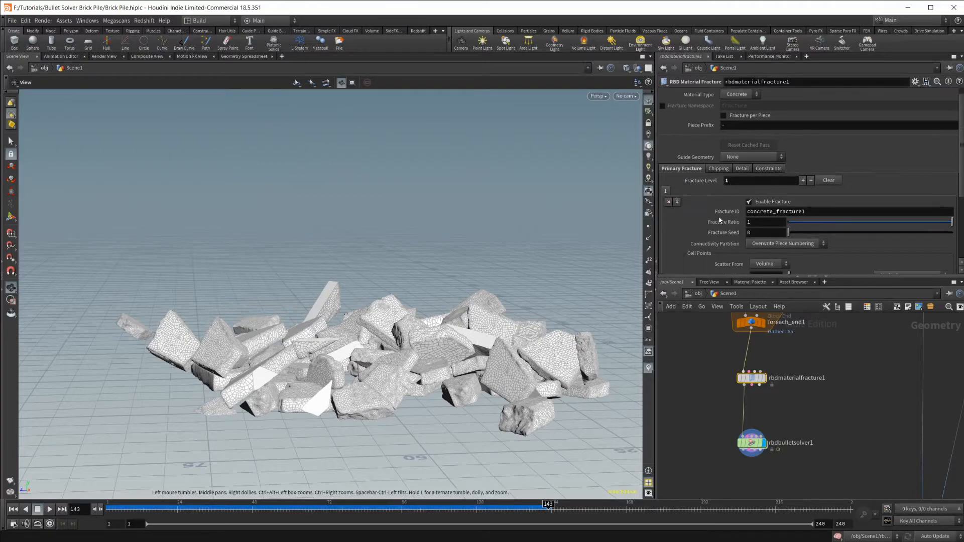
click(743, 170)
scroll(714, 181, down, 1)
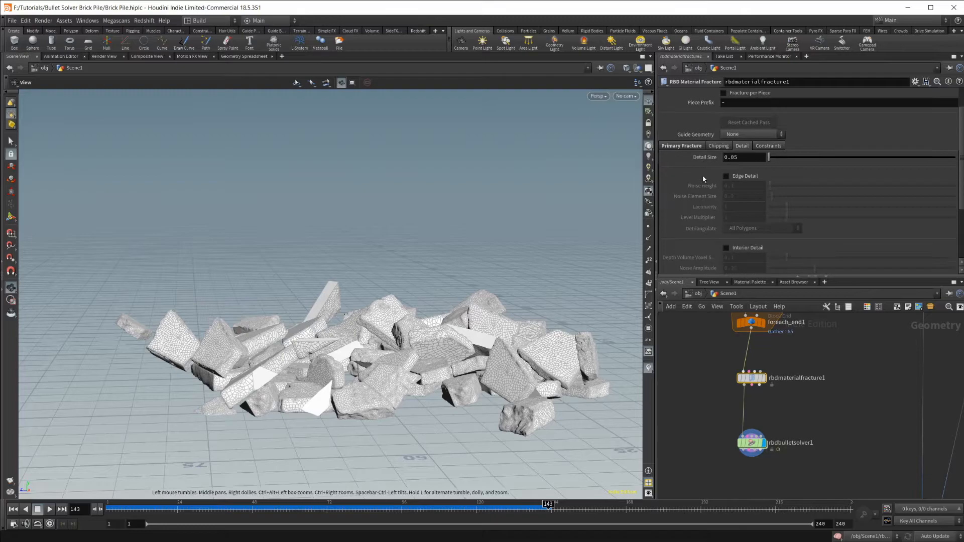
click(687, 147)
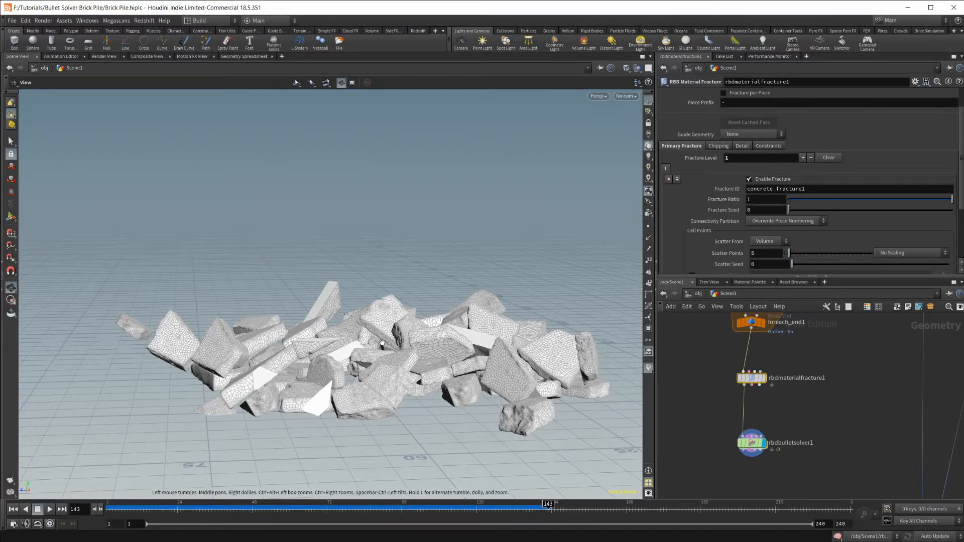
drag(314, 373, 335, 421)
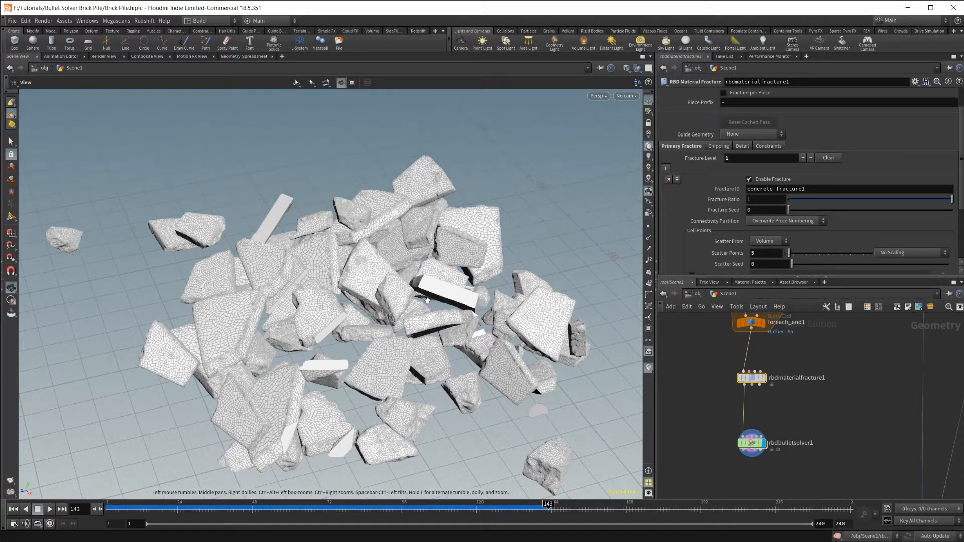
scroll(732, 234, down, 1)
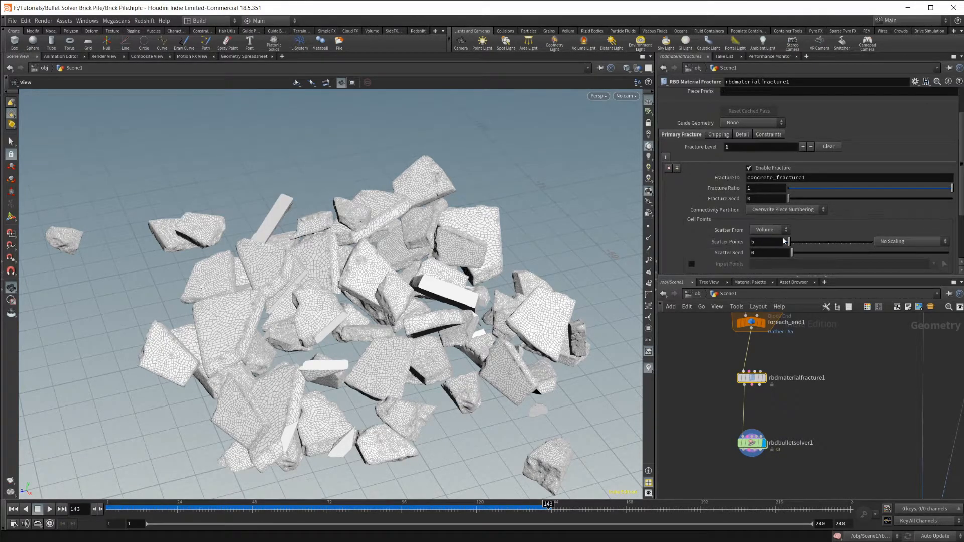
Step: Try a Fracture Level of 0 from the first frame and replay the simulation
click(13, 509)
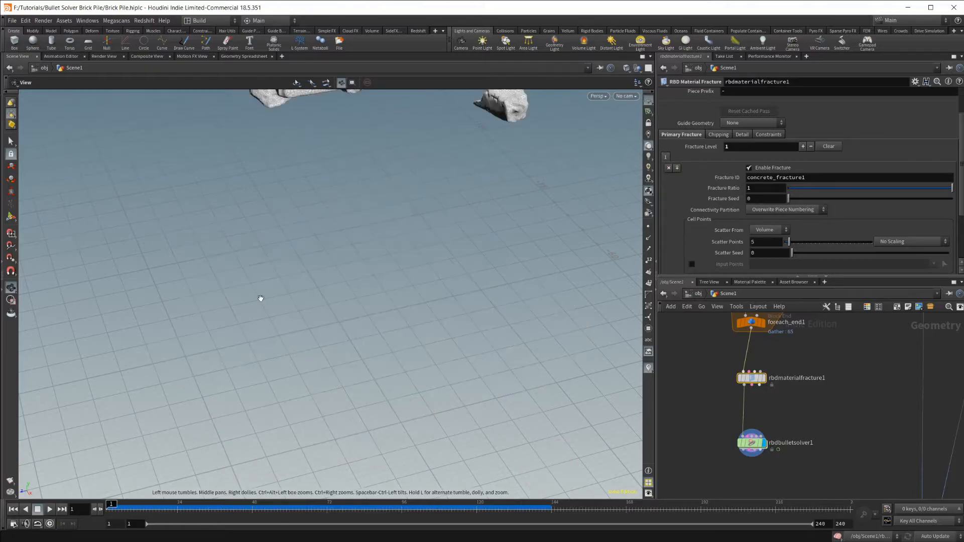
scroll(471, 242, down, 4)
middle_drag(471, 242, 420, 291)
drag(420, 291, 419, 274)
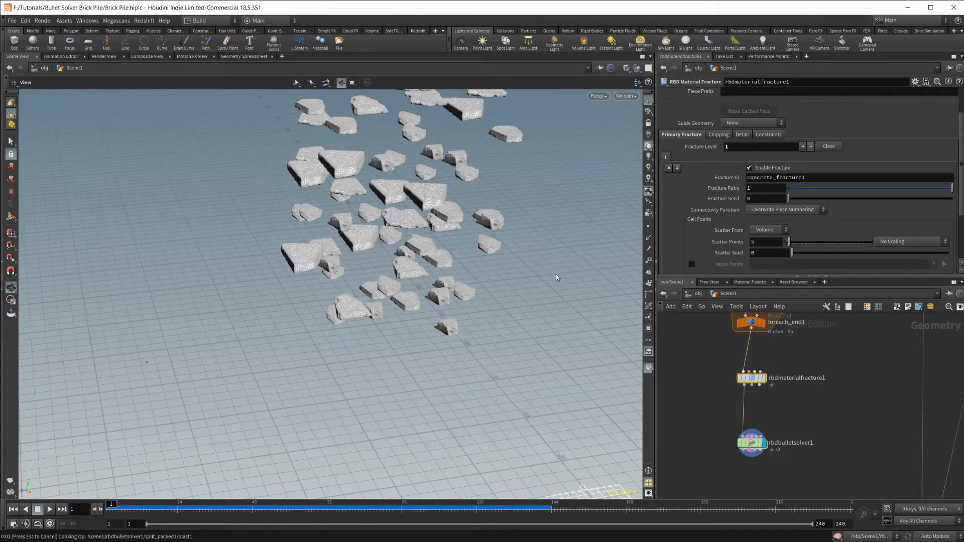
click(50, 511)
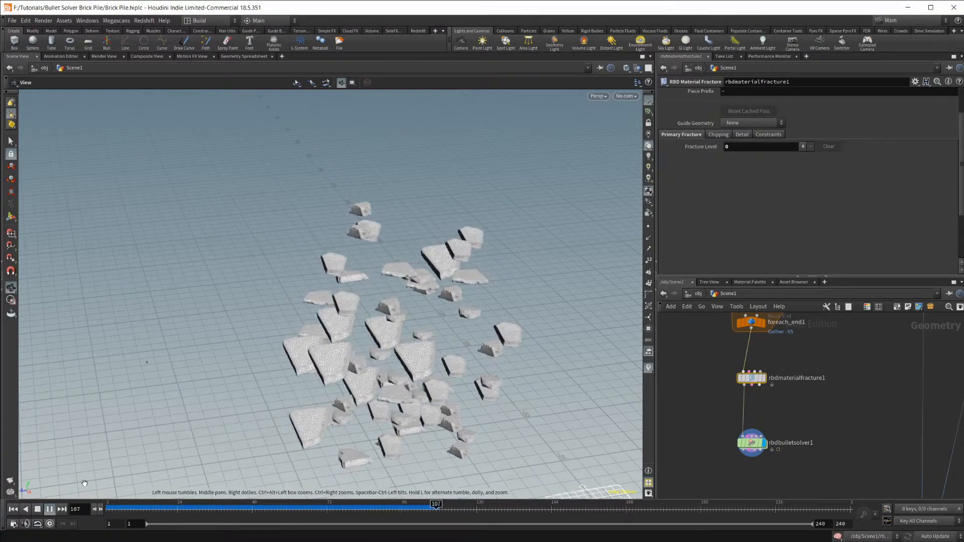
click(37, 510)
Step: Return to the first frame and set the fracture node's Fracture Level to 1 with Scatter Points at 0
click(13, 510)
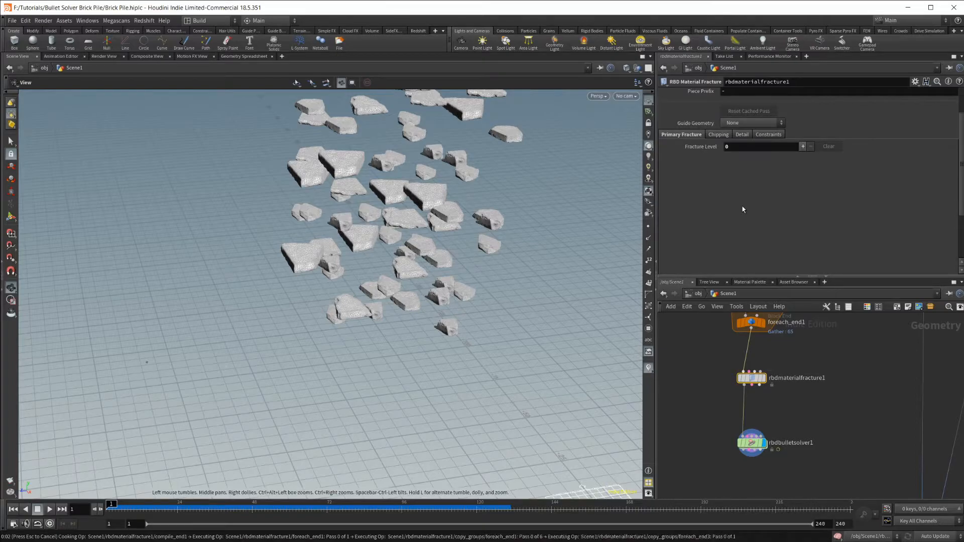
click(802, 146)
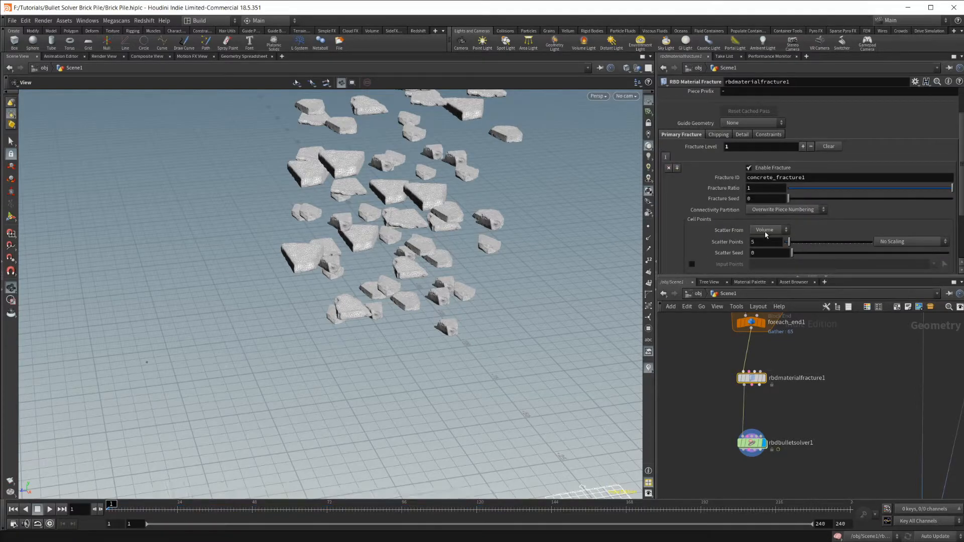
scroll(725, 210, down, 2)
click(770, 206)
key(Return)
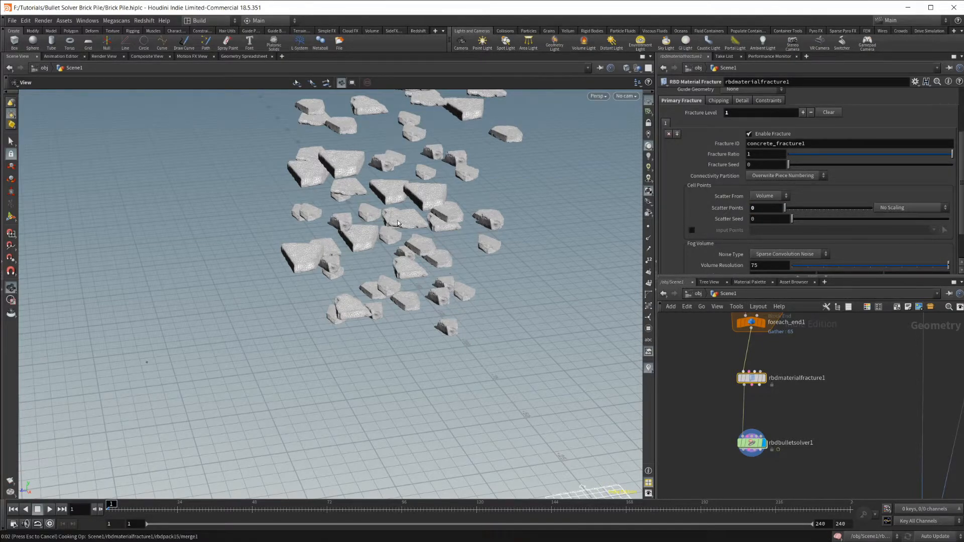
drag(417, 255, 397, 313)
right_drag(405, 271, 418, 276)
mouse_move(418, 276)
mouse_down()
mouse_move(427, 233)
mouse_move(417, 260)
mouse_up()
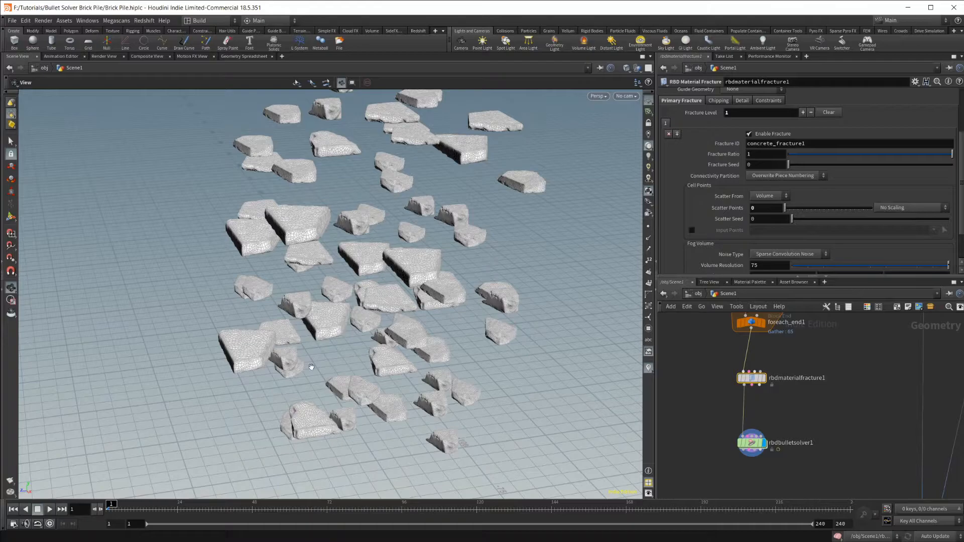
Step: Play the simulation to frame 184, inspect the unfractured pieces piling on the ground plane, and return to the first frame
right_drag(355, 411, 338, 448)
middle_drag(338, 448, 332, 383)
click(48, 511)
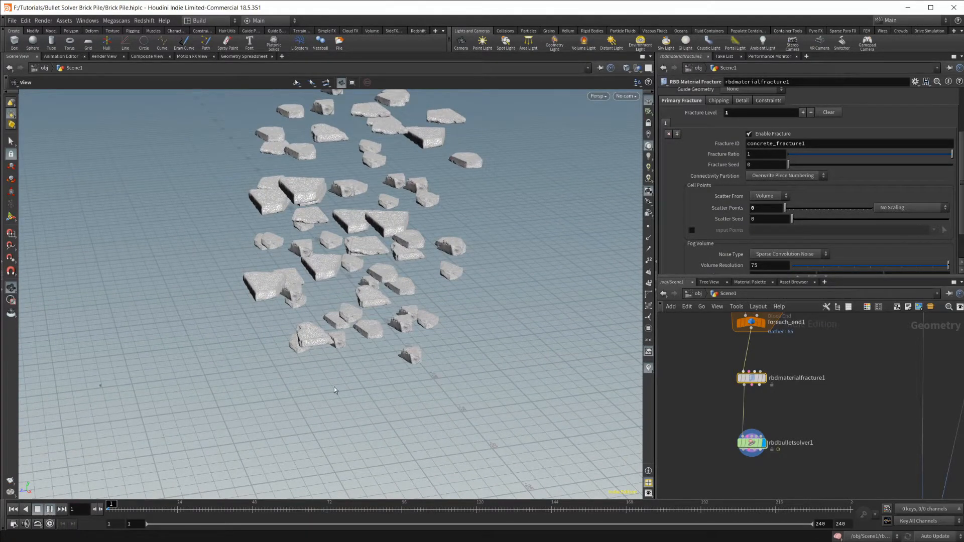
right_drag(422, 359, 383, 392)
middle_drag(383, 393, 351, 338)
drag(351, 338, 391, 366)
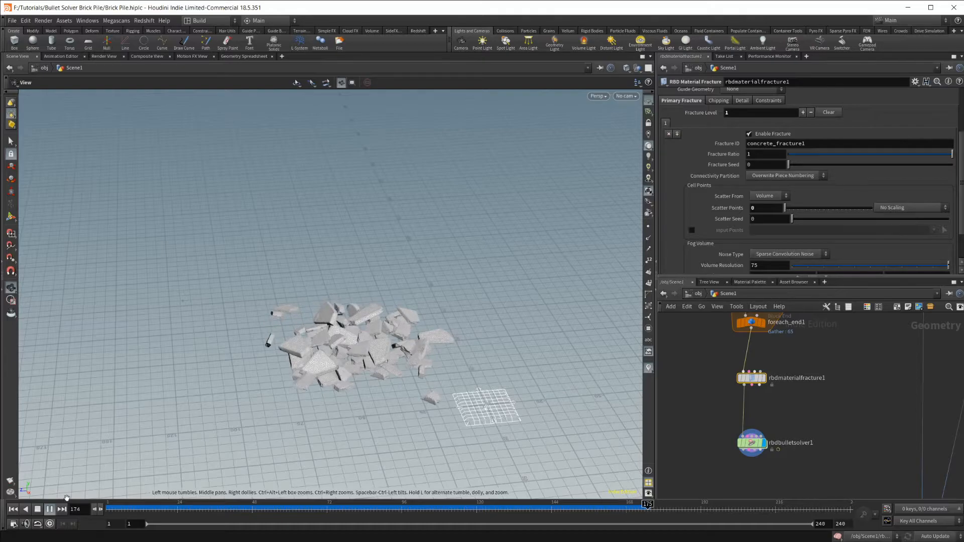
key(Up)
right_drag(230, 434, 372, 364)
drag(372, 363, 409, 318)
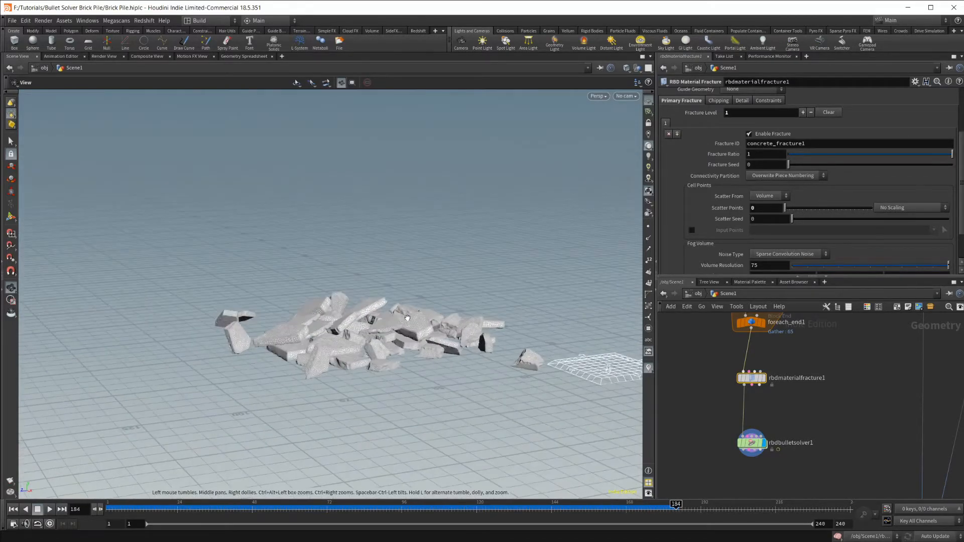
click(15, 510)
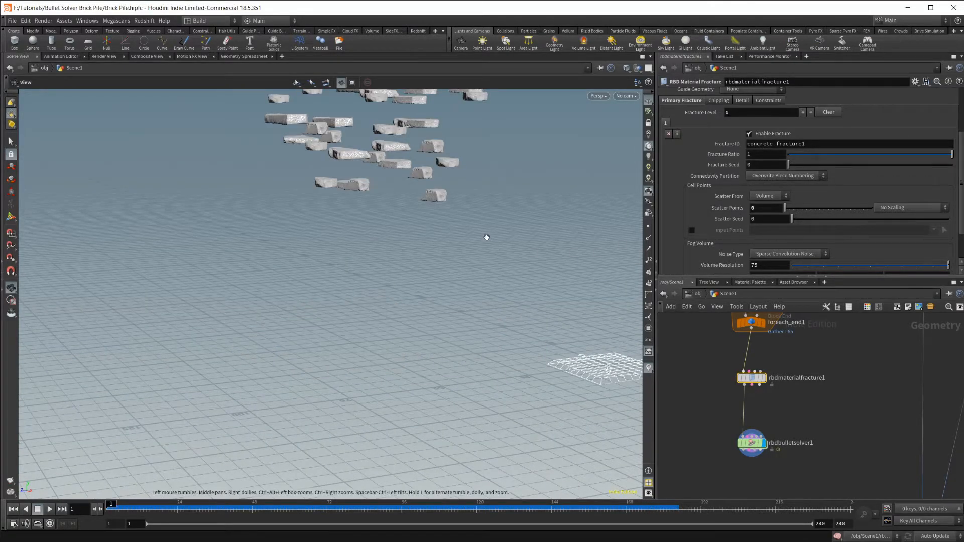
middle_drag(461, 201, 450, 335)
drag(445, 253, 438, 318)
Step: Wire rbdbulletsolver1 into merge2 as its first input and display the merged scene with the rock walls and grid
scroll(799, 411, down, 3)
middle_drag(836, 462, 789, 414)
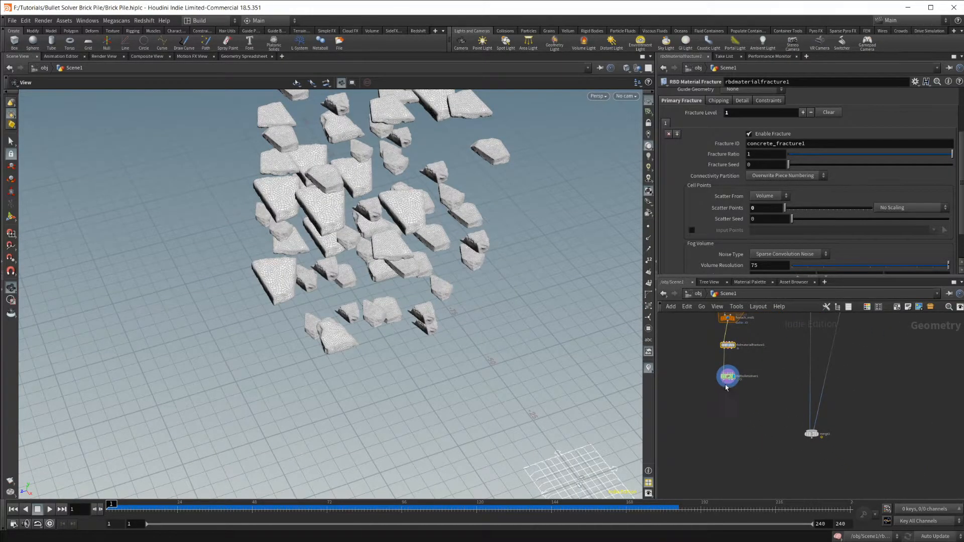
scroll(727, 388, up, 3)
drag(729, 378, 873, 460)
click(873, 467)
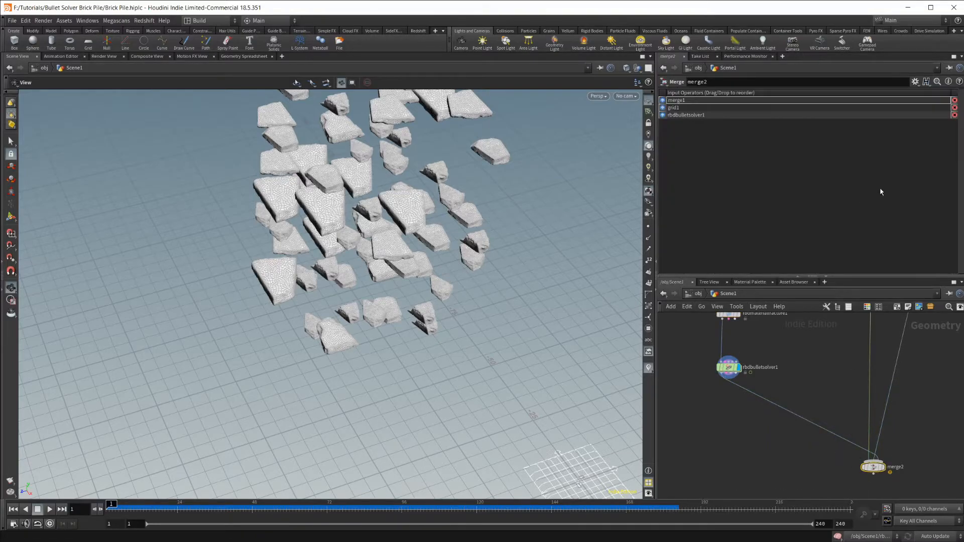
drag(698, 119, 683, 99)
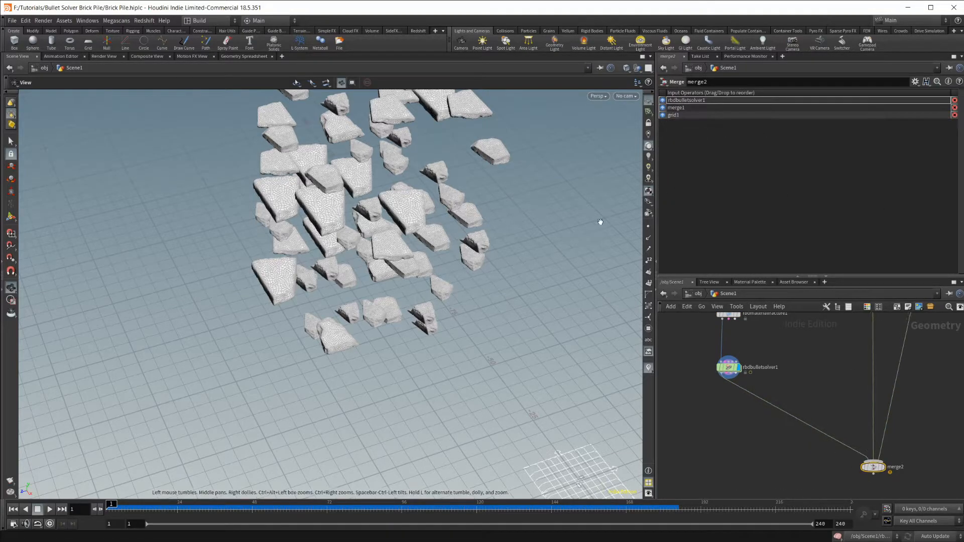
click(883, 467)
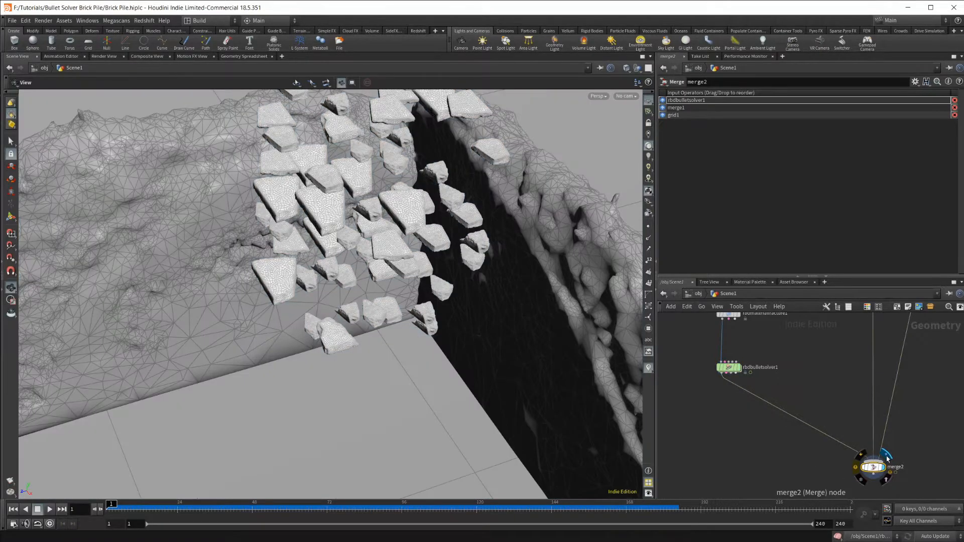
Step: Play the simulation to frame 135, inspect how the pile sits in the wall corner, and return to the first frame
drag(458, 356, 168, 474)
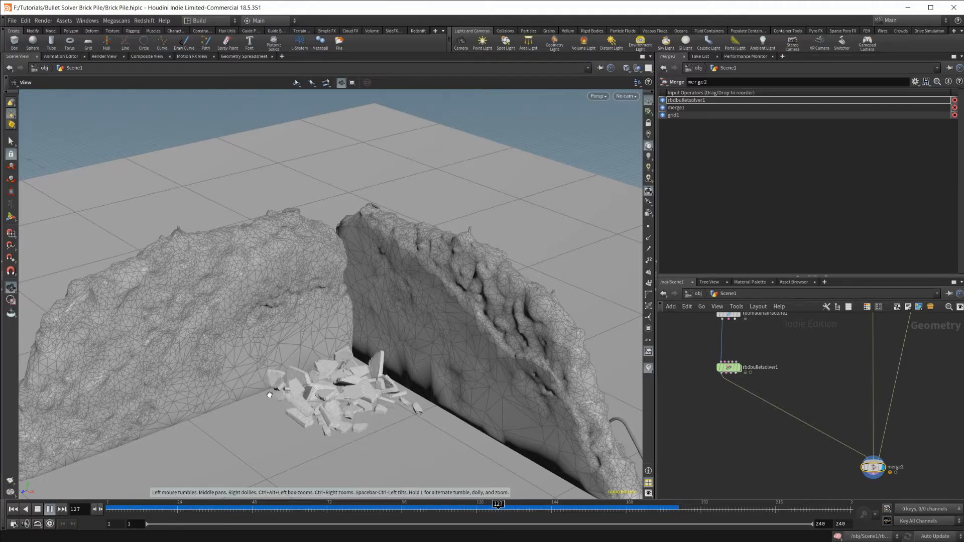
key(Up)
drag(296, 395, 315, 415)
right_drag(315, 414, 356, 354)
drag(222, 336, 296, 283)
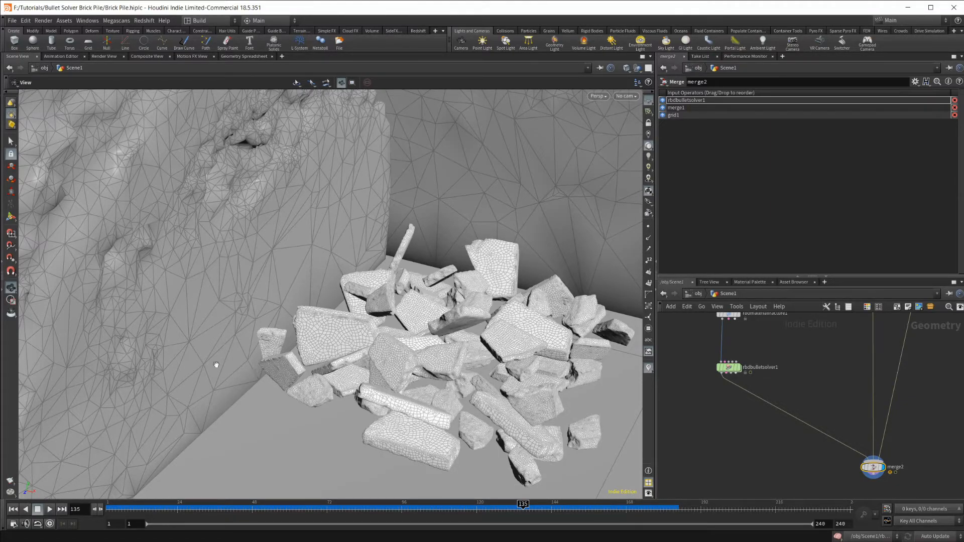
drag(422, 300, 276, 371)
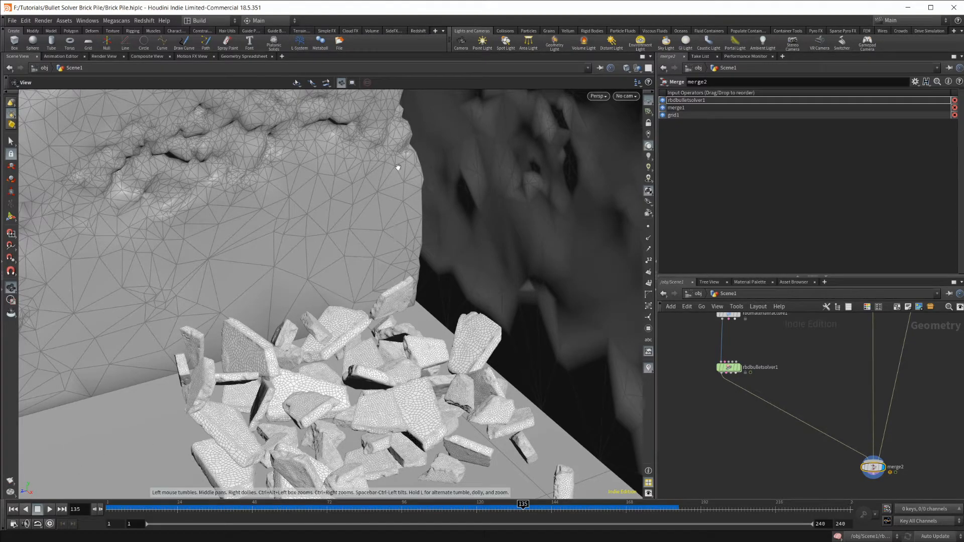
right_drag(438, 267, 336, 357)
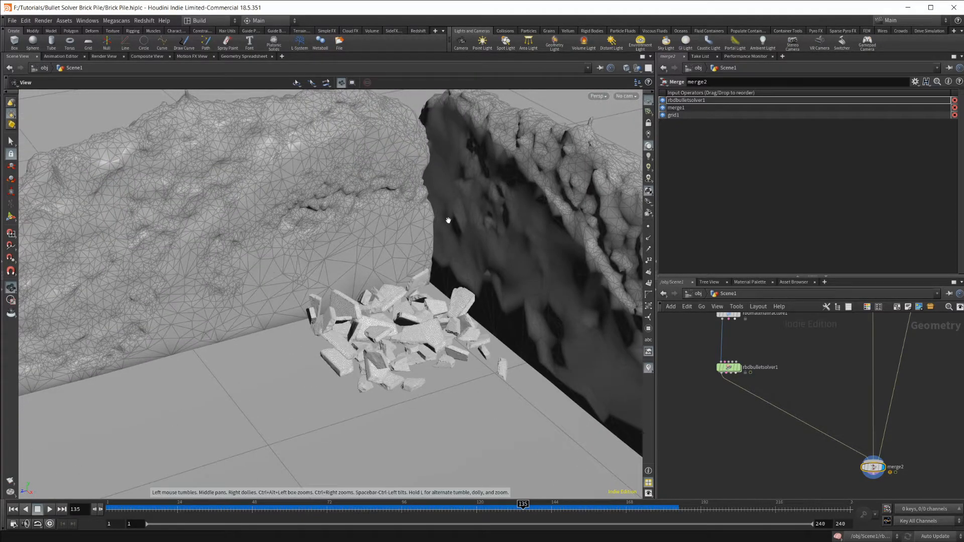
drag(330, 368, 319, 481)
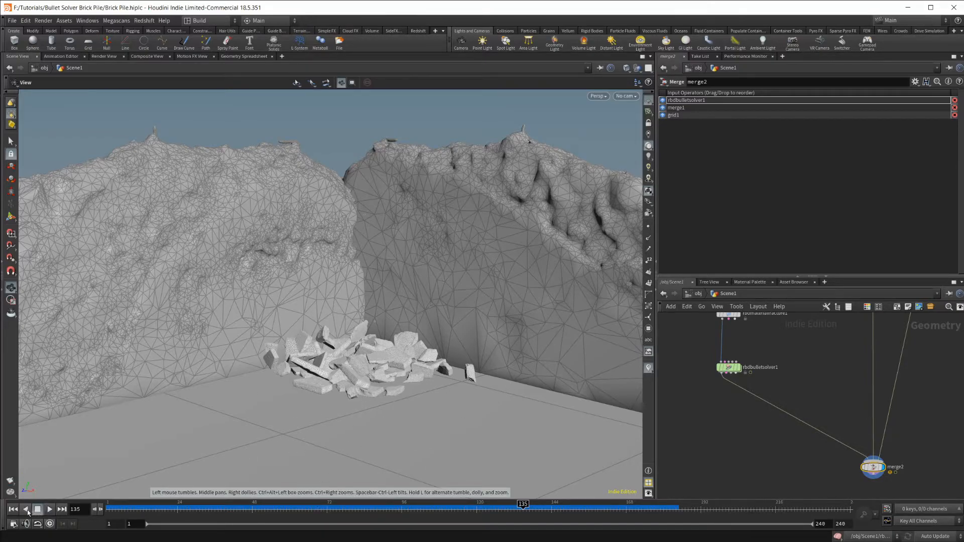
click(13, 509)
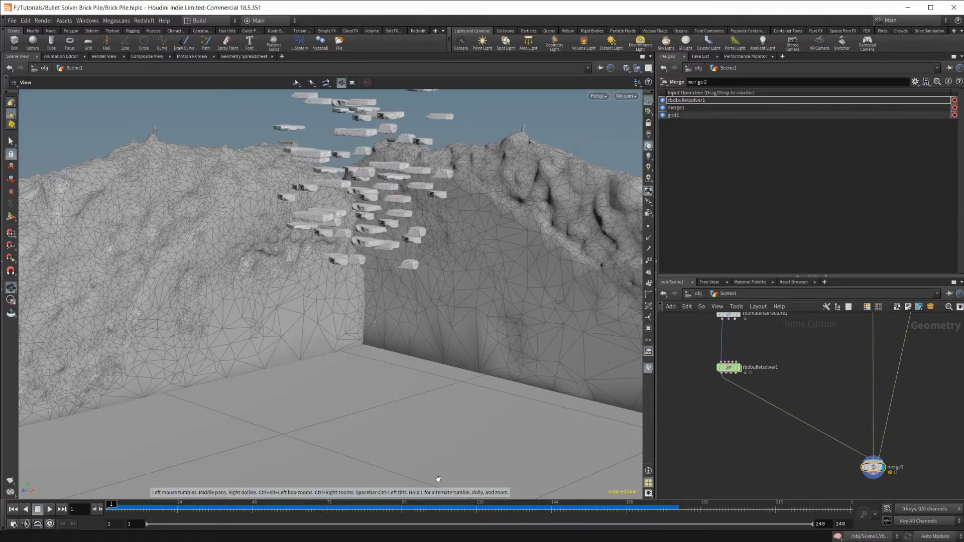
drag(479, 301, 410, 321)
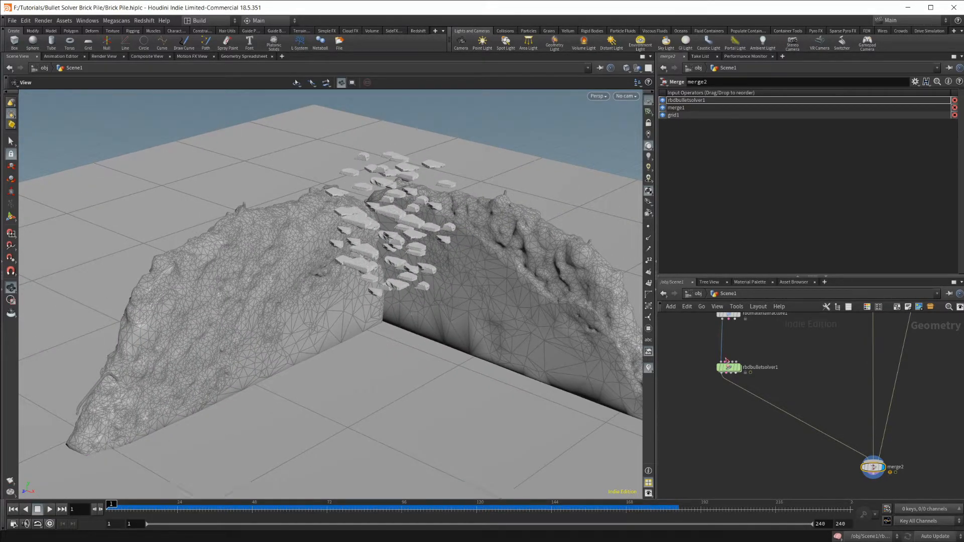
Step: Add an RBD Configure node to the network below merge1
middle_drag(791, 371, 779, 433)
scroll(774, 416, down, 3)
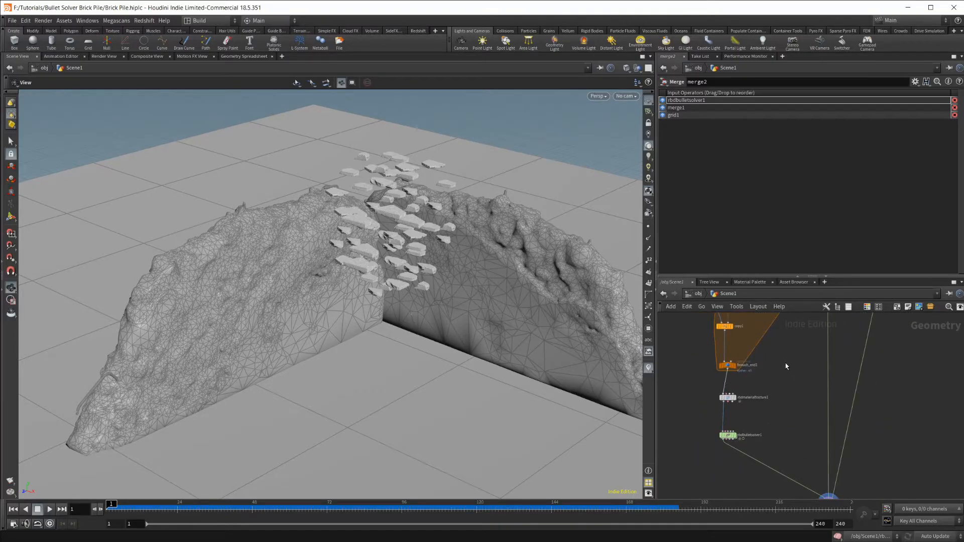
middle_drag(793, 359, 745, 414)
scroll(761, 402, up, 4)
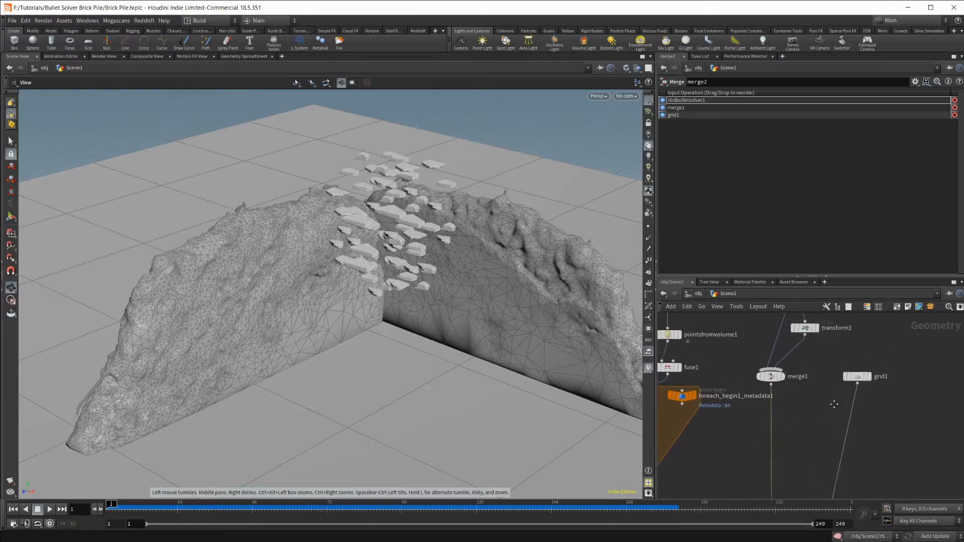
key(Tab)
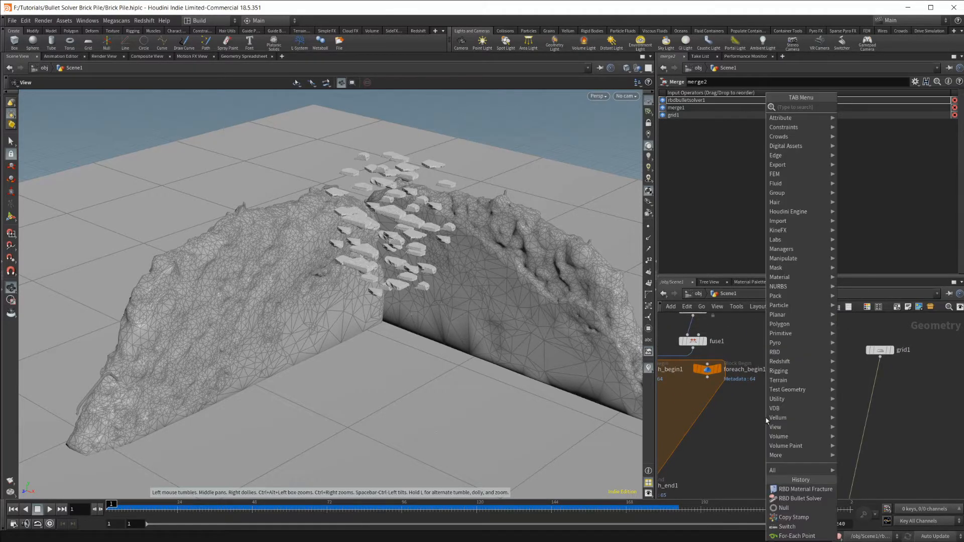
text(rbd)
key(Down)
key(Down)
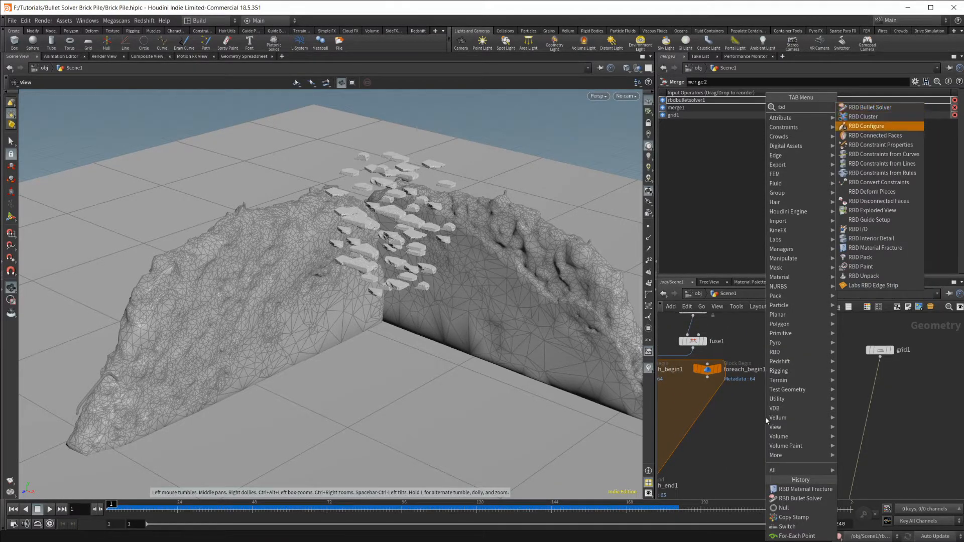
key(Return)
click(767, 421)
scroll(764, 422, up, 2)
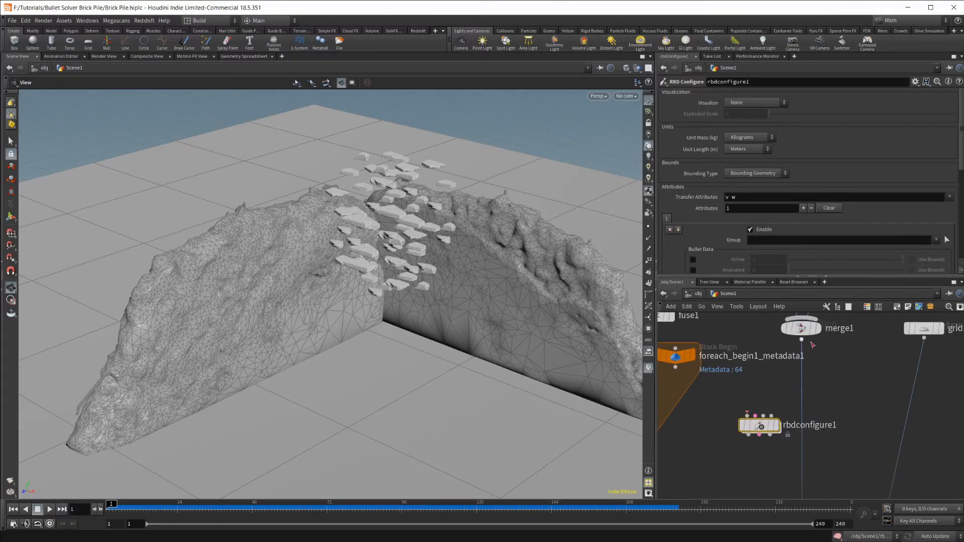
Step: Feed merge1 into the first input of rbdconfigure1 and enable its Active bullet attribute with a value of 1
drag(801, 340, 759, 428)
scroll(718, 240, down, 3)
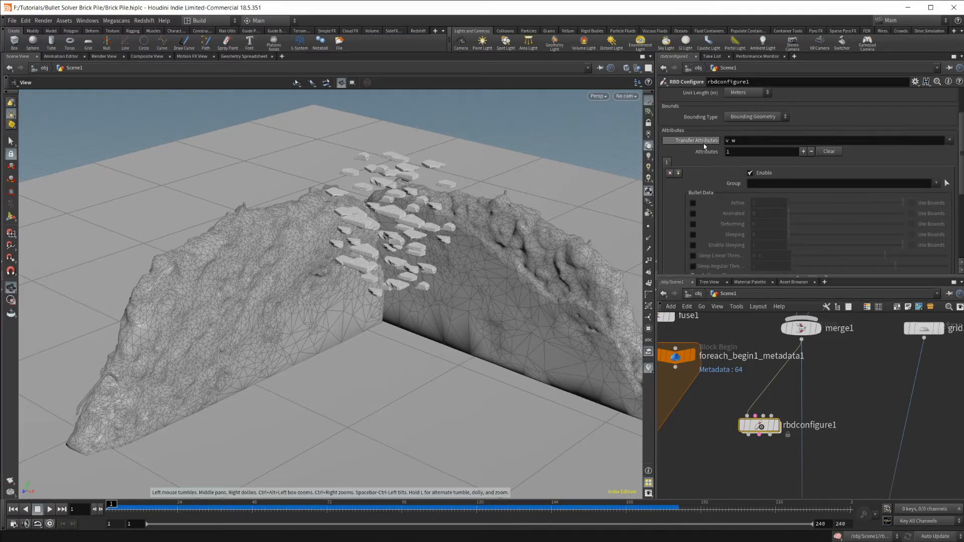
click(694, 203)
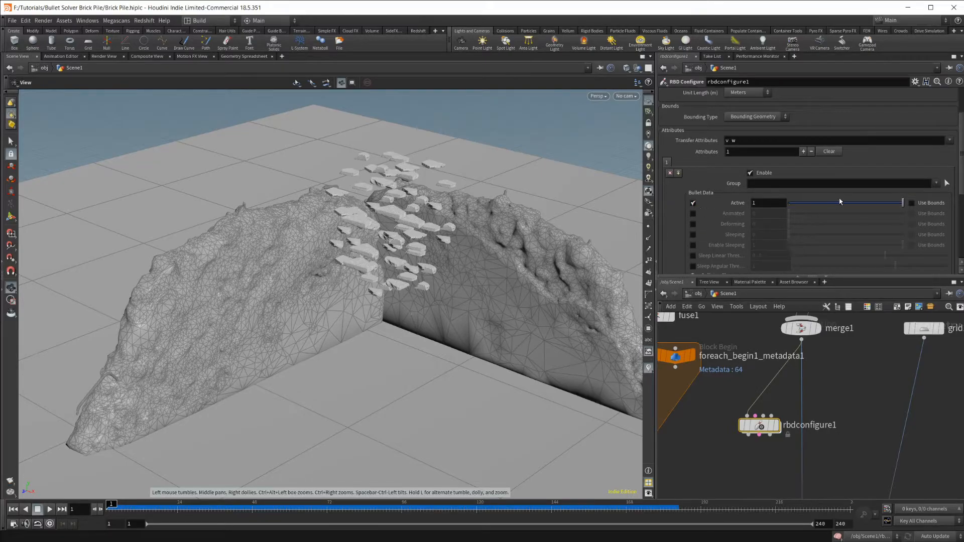
Step: Wire the remaining two outputs of rbdmaterialfracture1 into the matching second and third inputs of rbdbulletsolver1
scroll(713, 483, down, 4)
middle_drag(727, 490, 782, 405)
scroll(793, 388, up, 2)
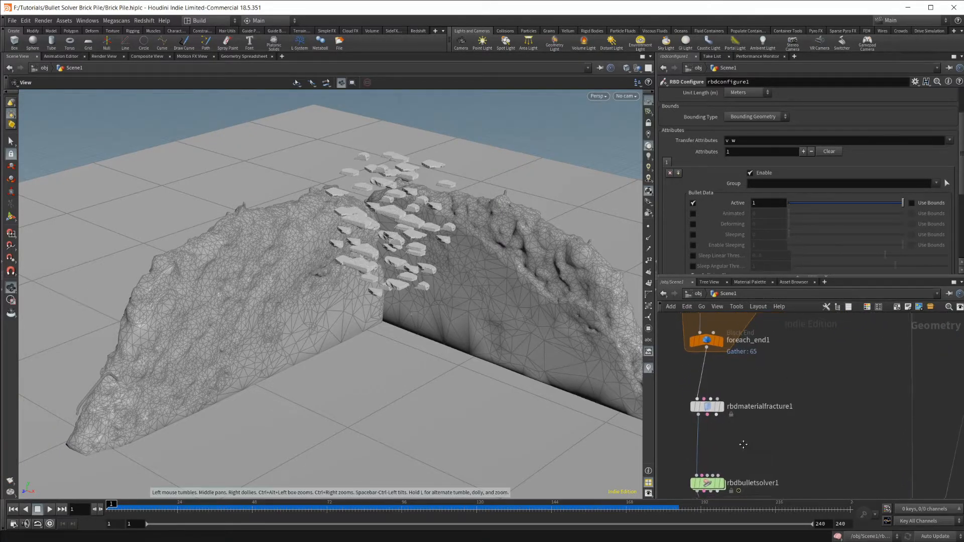
scroll(758, 402, up, 3)
drag(748, 316, 748, 421)
scroll(753, 412, down, 3)
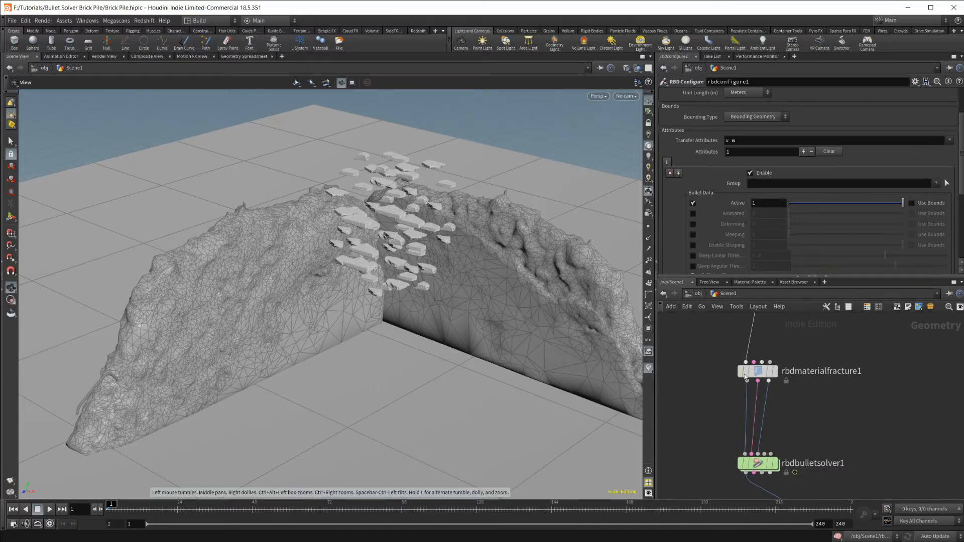
scroll(816, 380, down, 3)
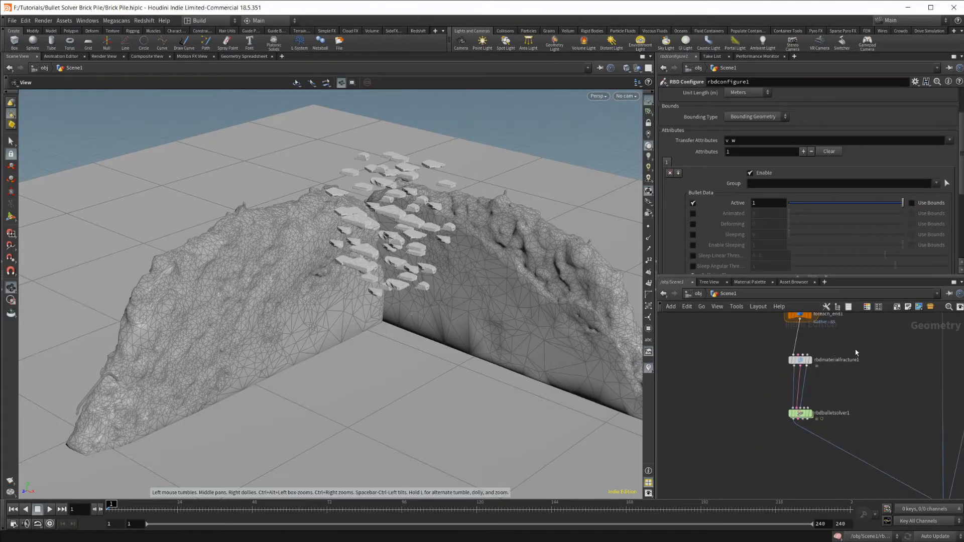
Step: Wire the first output of rbdconfigure1 into the Collision Geometry input of rbdbulletsolver1
middle_drag(856, 352, 829, 380)
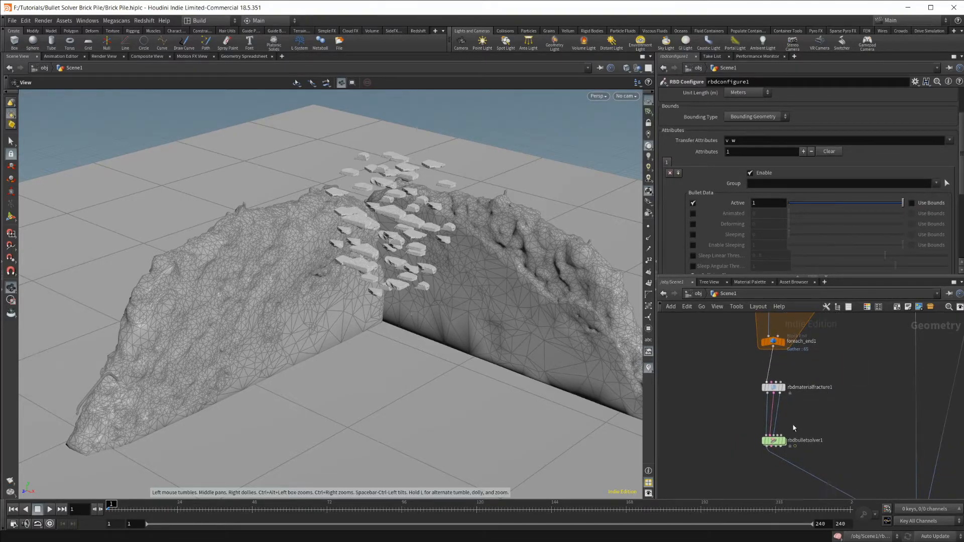
scroll(864, 386, up, 1)
middle_drag(875, 359, 784, 447)
scroll(785, 446, down, 1)
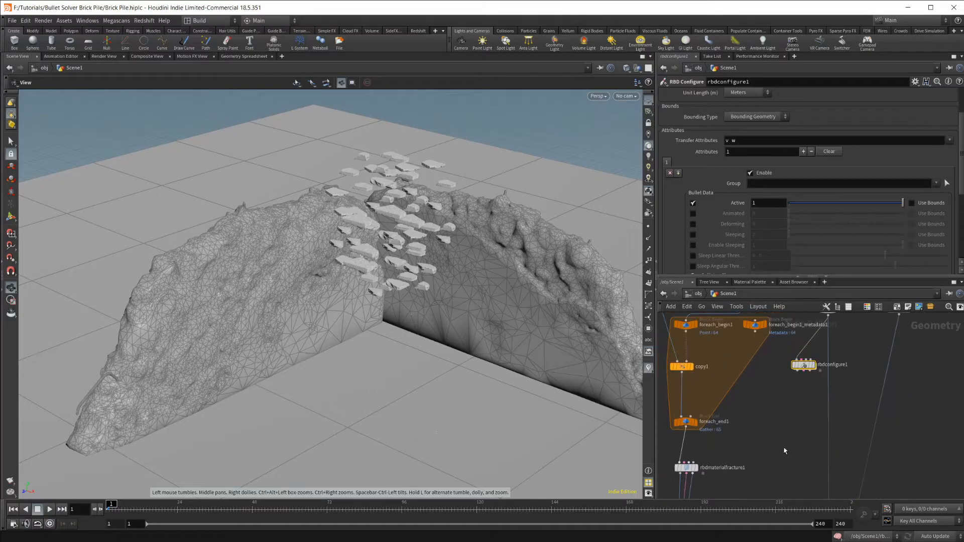
scroll(786, 442, up, 3)
scroll(766, 442, down, 1)
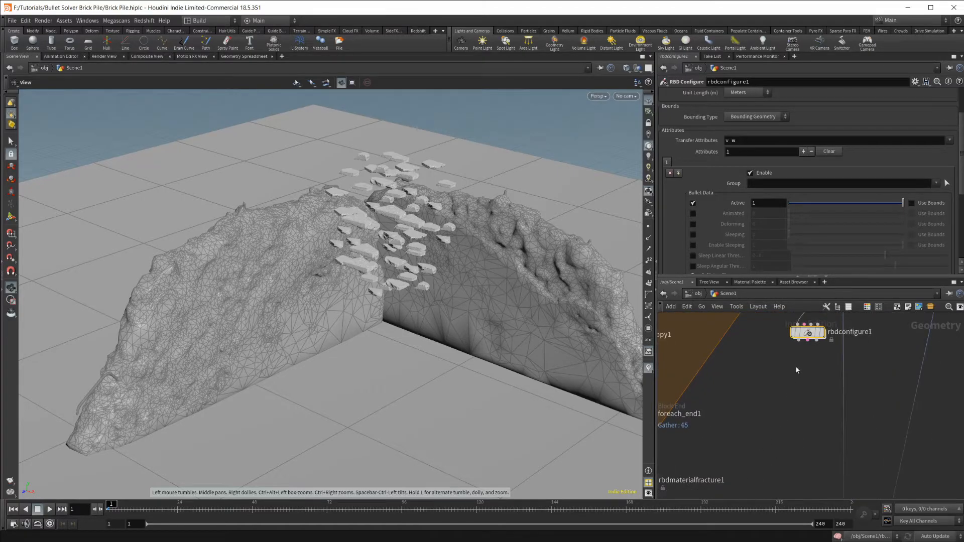
scroll(797, 370, up, 3)
middle_drag(797, 371, 823, 396)
scroll(807, 394, down, 3)
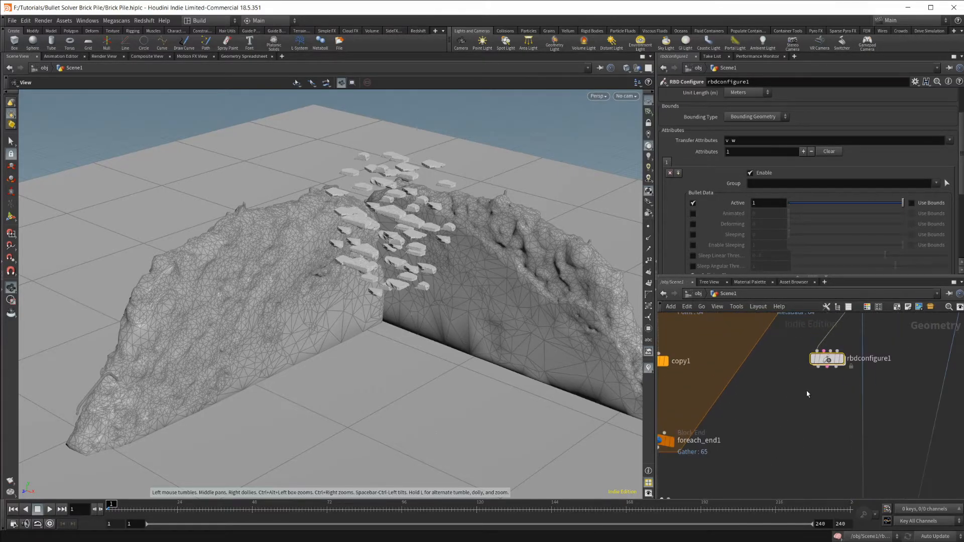
drag(818, 366, 730, 478)
middle_drag(730, 477, 757, 375)
middle_drag(735, 462, 781, 373)
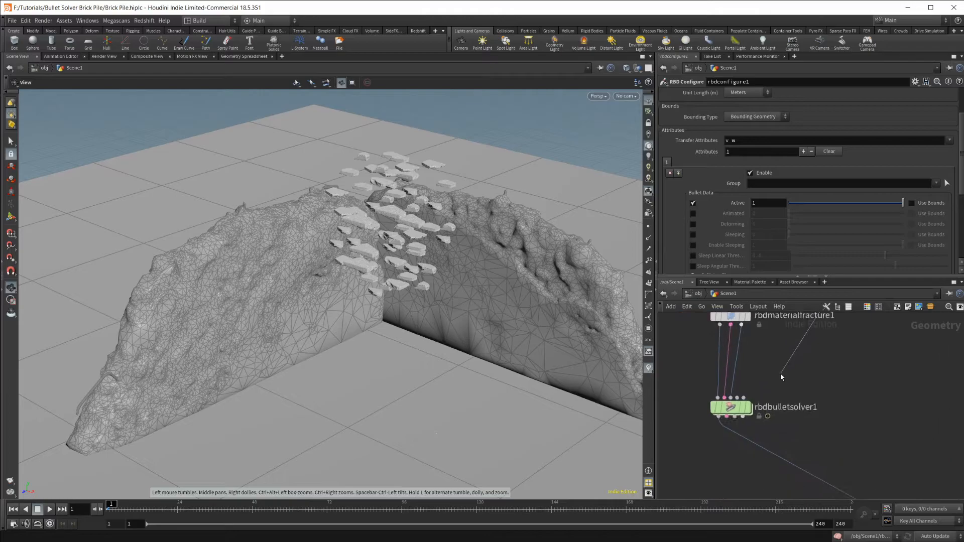
scroll(781, 373, up, 1)
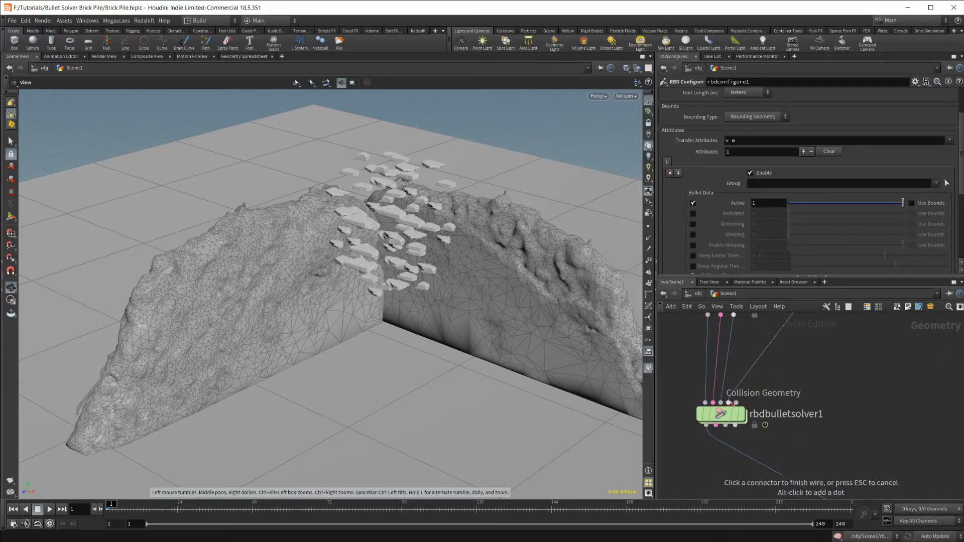
click(732, 403)
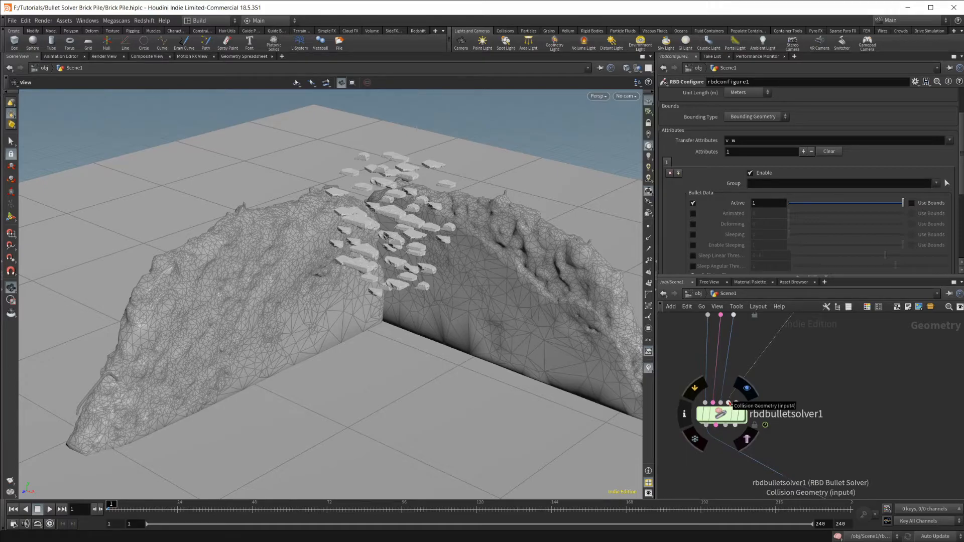
Step: Examine the collision wiring between rbdconfigure1 and the bullet solver and view the pieces above the wall corner
scroll(825, 382, down, 3)
middle_drag(842, 401, 828, 477)
middle_drag(861, 370, 787, 448)
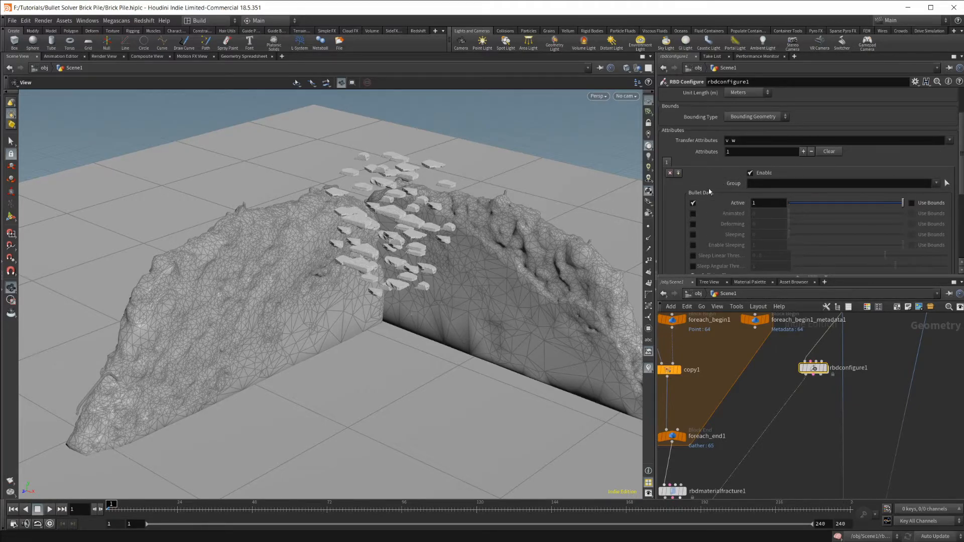
middle_drag(759, 455, 844, 338)
scroll(844, 337, down, 3)
scroll(799, 431, up, 2)
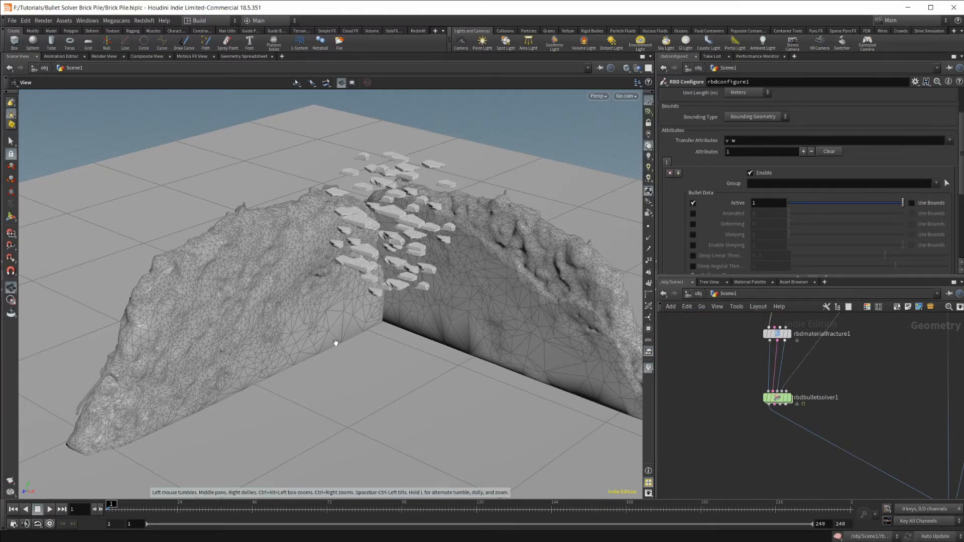
drag(336, 343, 338, 366)
right_drag(338, 366, 469, 310)
middle_drag(470, 310, 401, 334)
drag(363, 346, 370, 326)
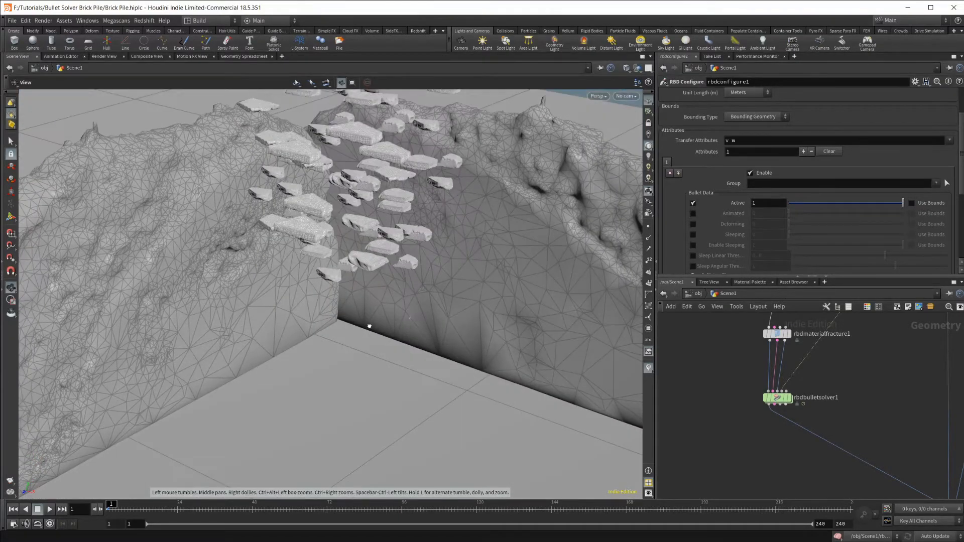
Step: Play the bullet simulation over the full frame range, replay its opening frames and stop playback
click(64, 506)
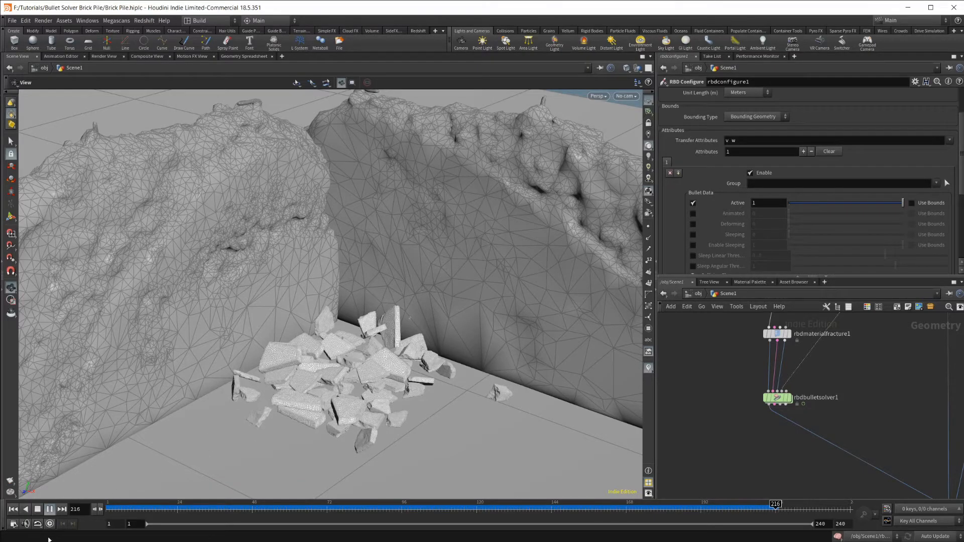
click(37, 509)
click(50, 509)
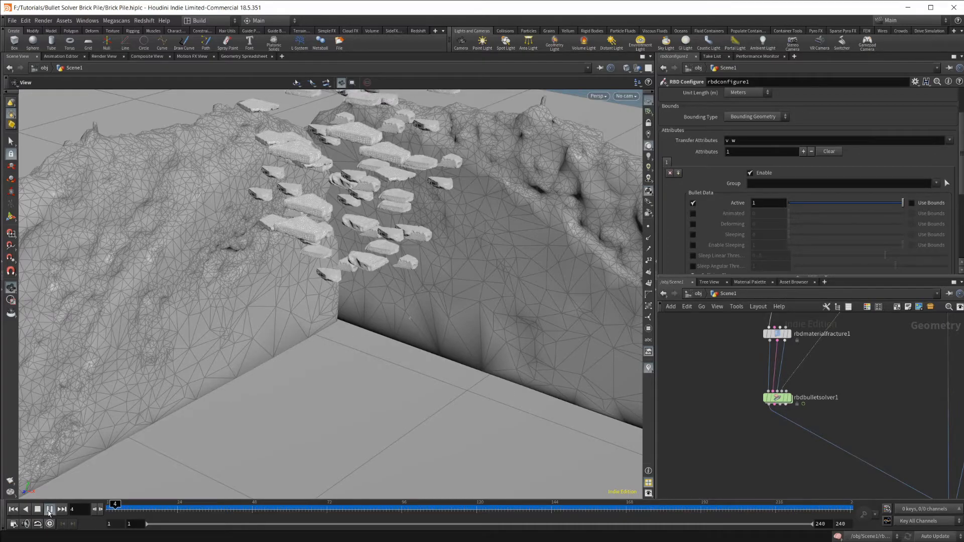
click(50, 510)
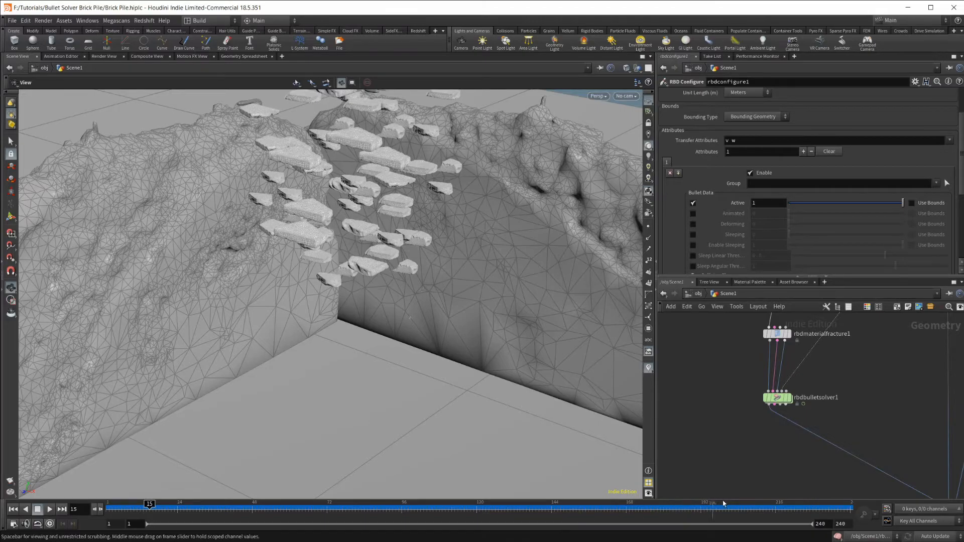
Step: Go to frame 237 of the simulation and inspect the settled debris pile up close from several angles
click(842, 509)
drag(402, 393, 401, 423)
scroll(412, 427, up, 3)
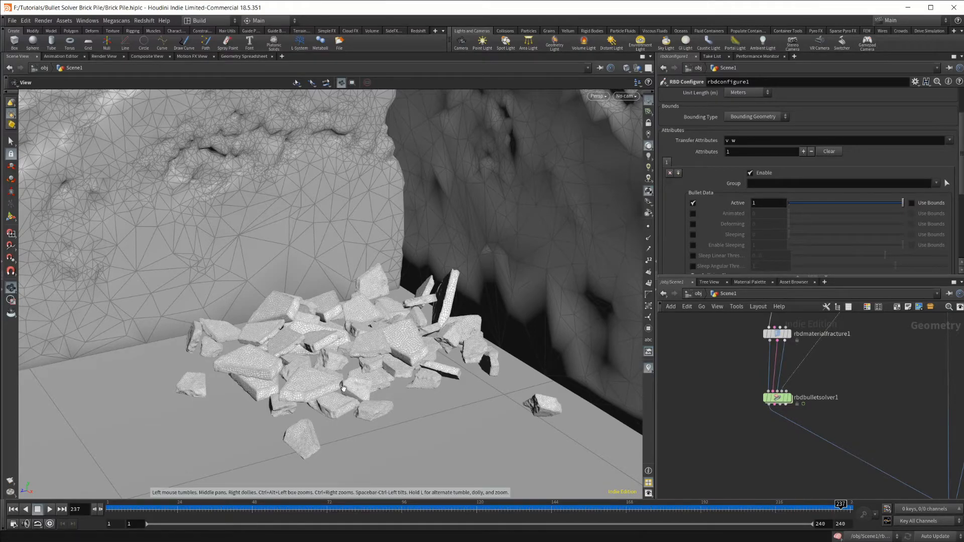
drag(336, 374, 492, 331)
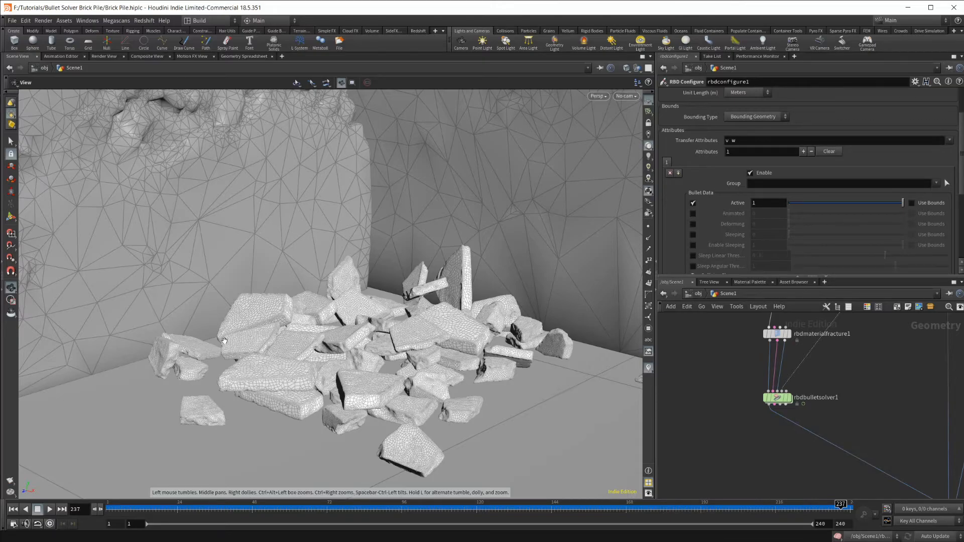
Step: Add a Time Shift node below rbdbulletsolver1
middle_drag(790, 445, 761, 431)
key(Tab)
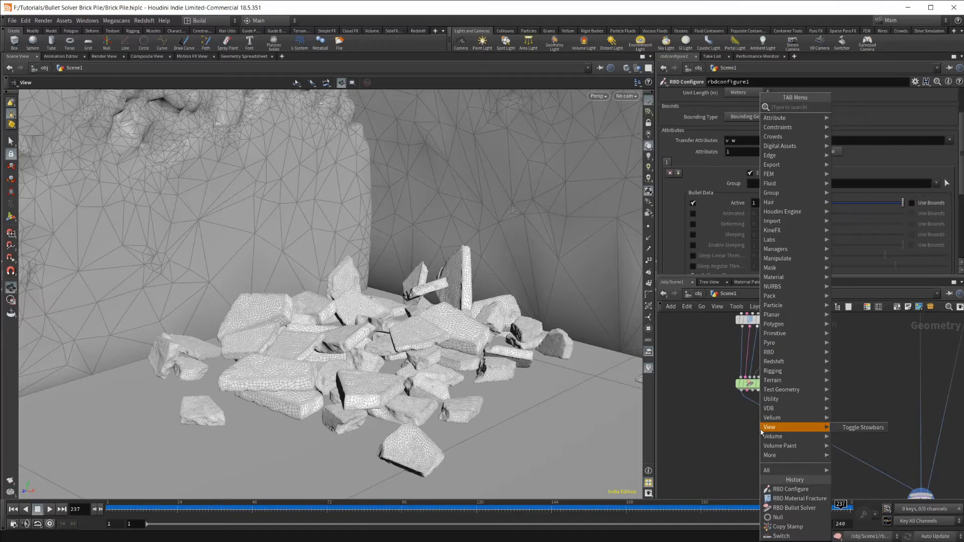
text(tim)
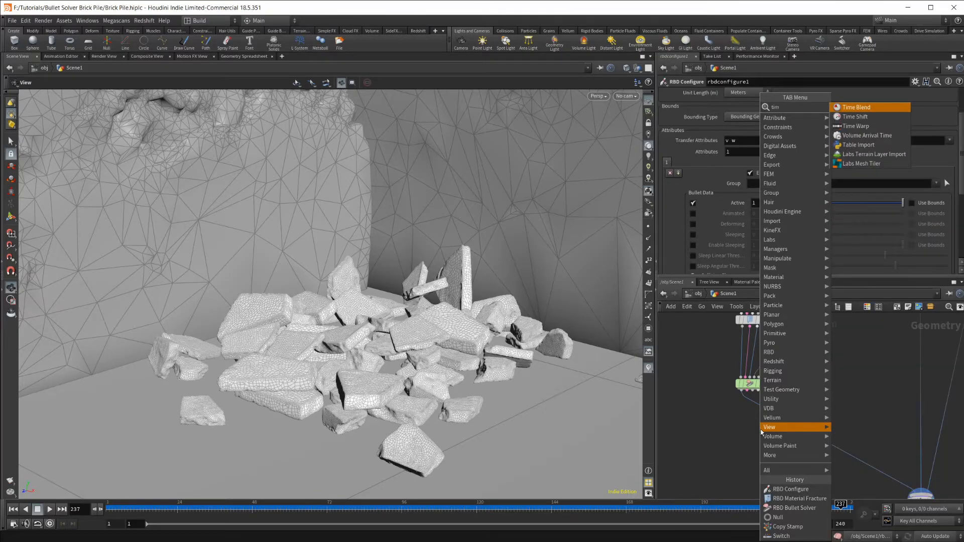
key(Down)
key(Down)
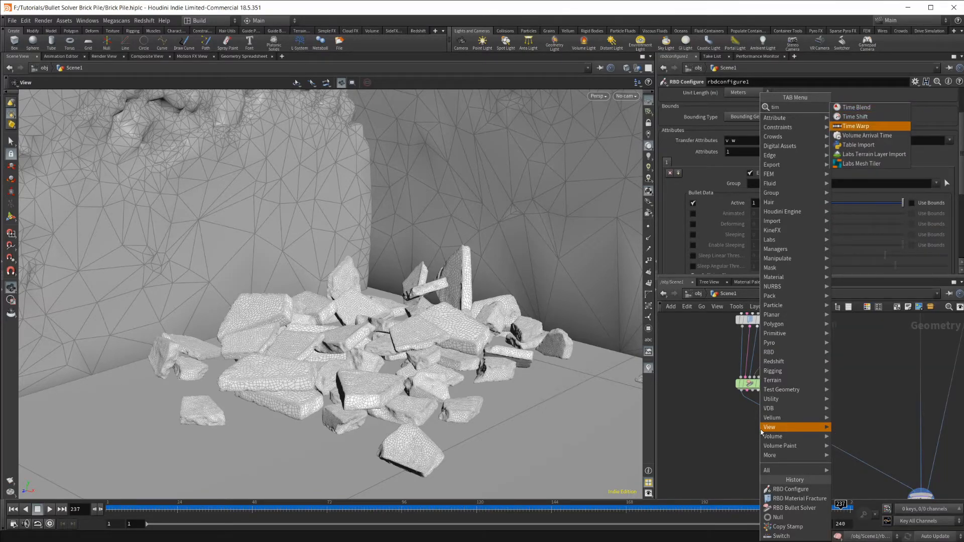
key(Return)
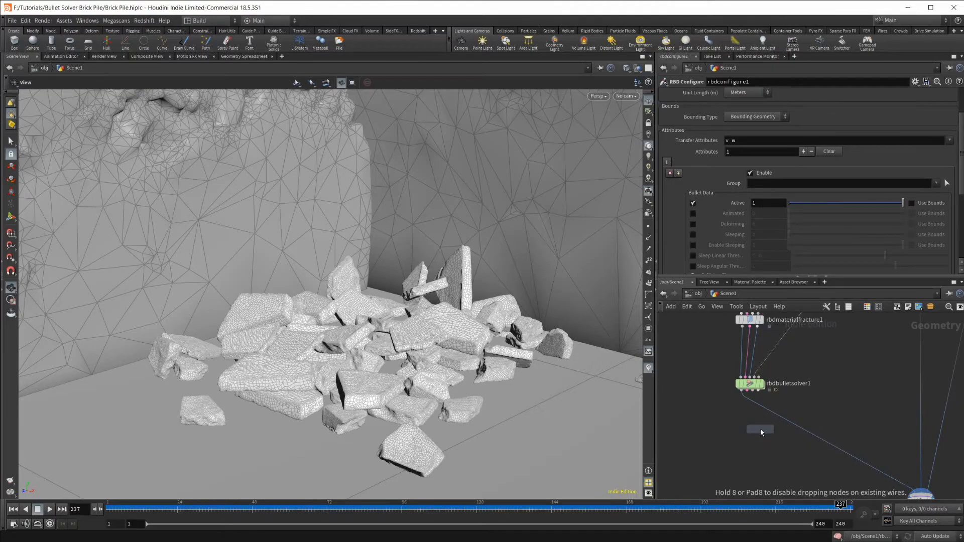
click(761, 432)
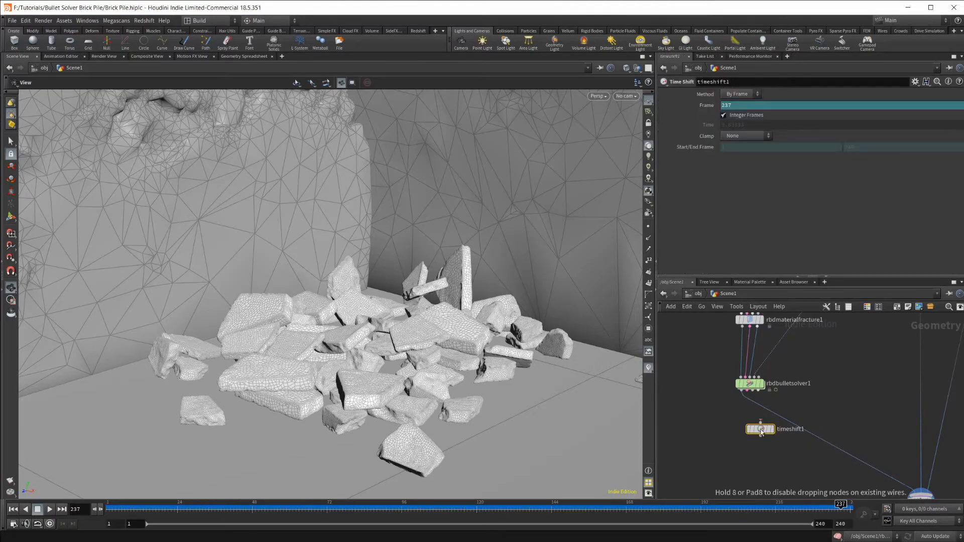
Step: Delete the animation channel on timeshift1's Frame parameter to hold frame 237, and insert the node into rbdbulletsolver1's output wire
right_click(734, 106)
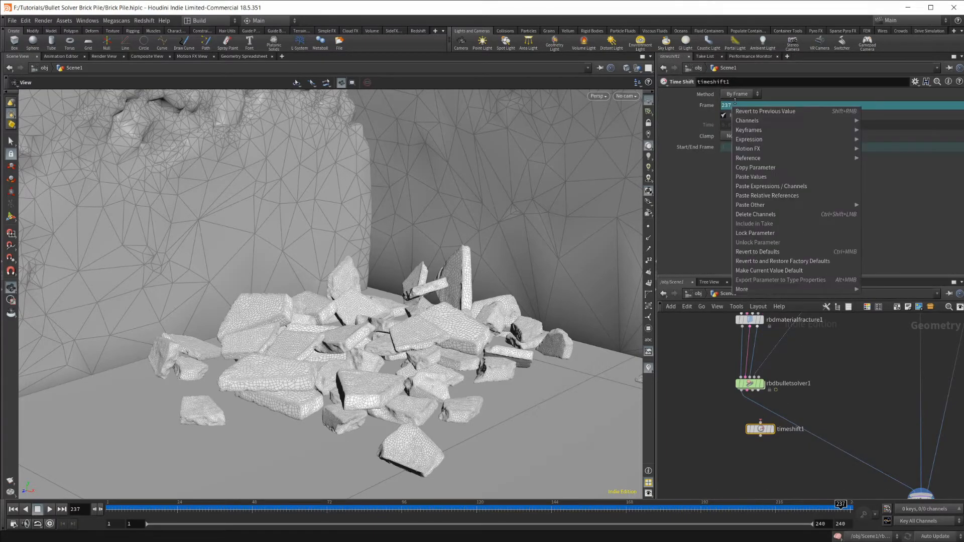
click(758, 212)
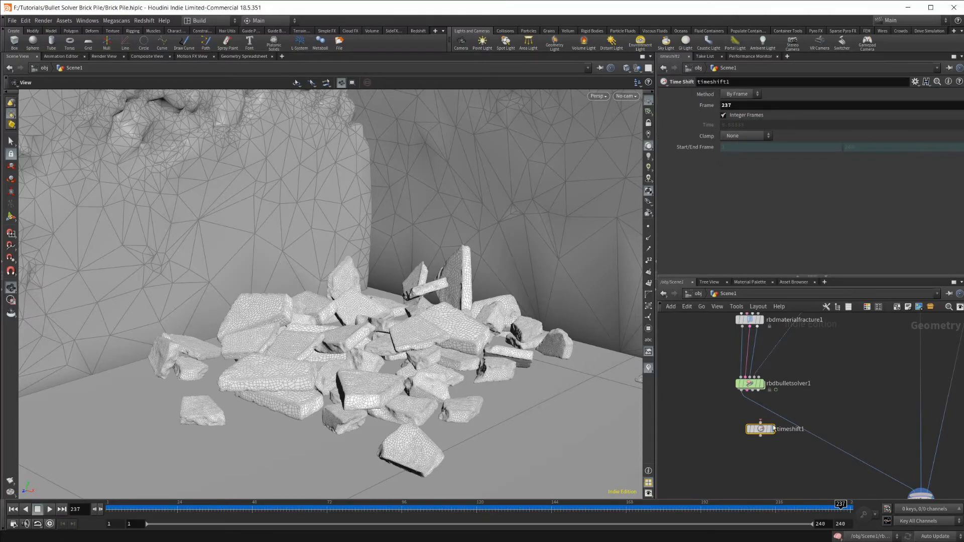
mouse_move(761, 431)
mouse_down()
mouse_move(807, 426)
mouse_move(777, 438)
mouse_up()
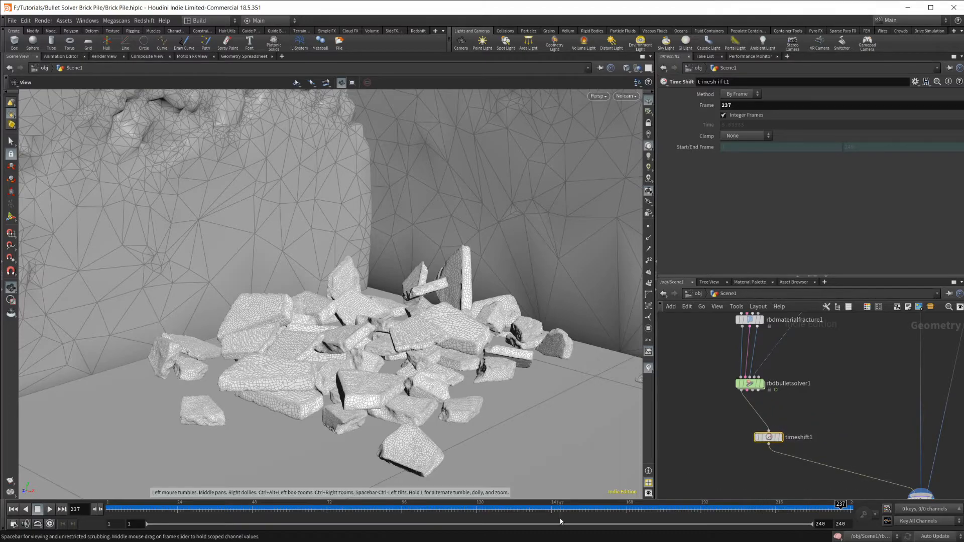
Step: Scrub the timeline back to frame 93 and check the time-shifted pile together with its node network
mouse_move(630, 509)
mouse_down()
mouse_move(421, 509)
mouse_move(644, 509)
mouse_move(225, 509)
mouse_move(667, 509)
mouse_move(351, 507)
mouse_move(393, 507)
mouse_up()
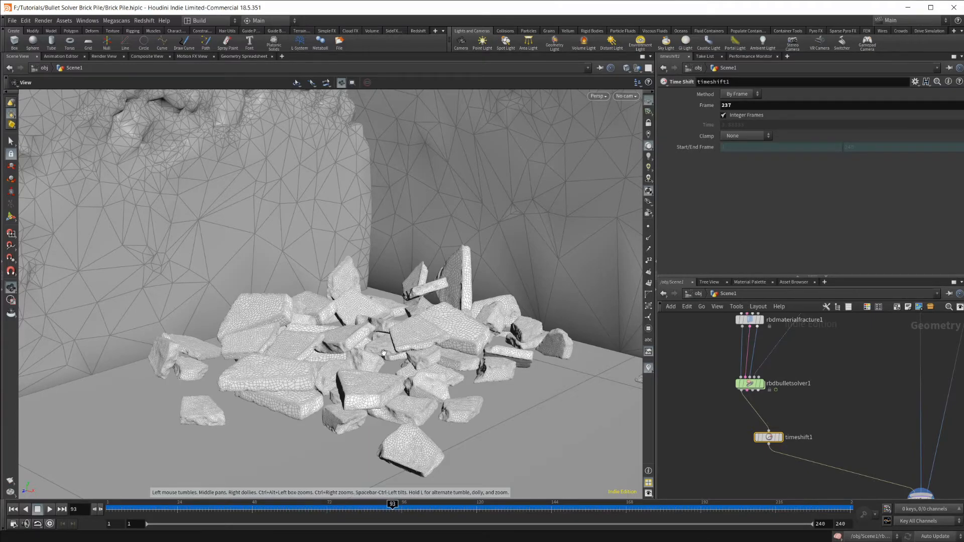
mouse_move(377, 360)
mouse_down()
mouse_move(418, 337)
mouse_move(372, 367)
mouse_move(383, 347)
mouse_move(376, 362)
mouse_up()
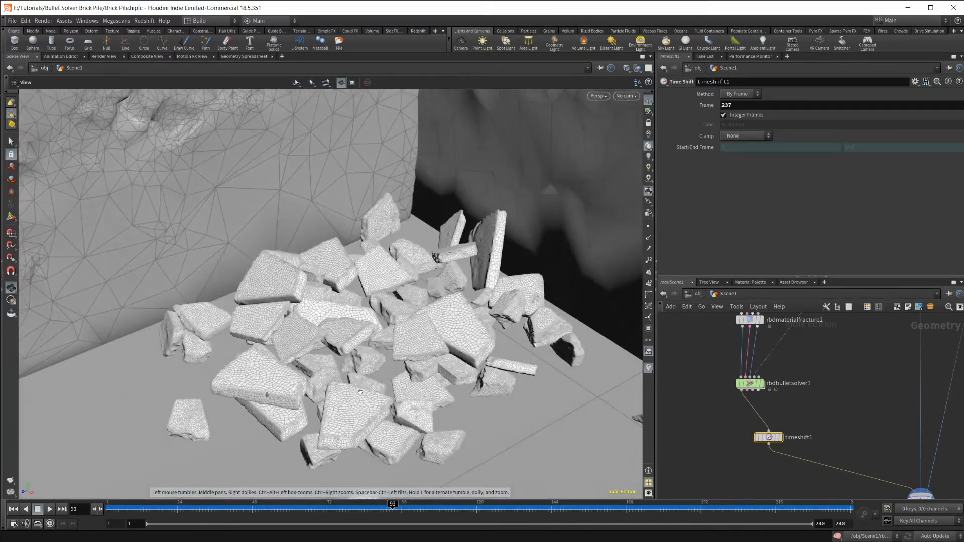
scroll(742, 478, down, 5)
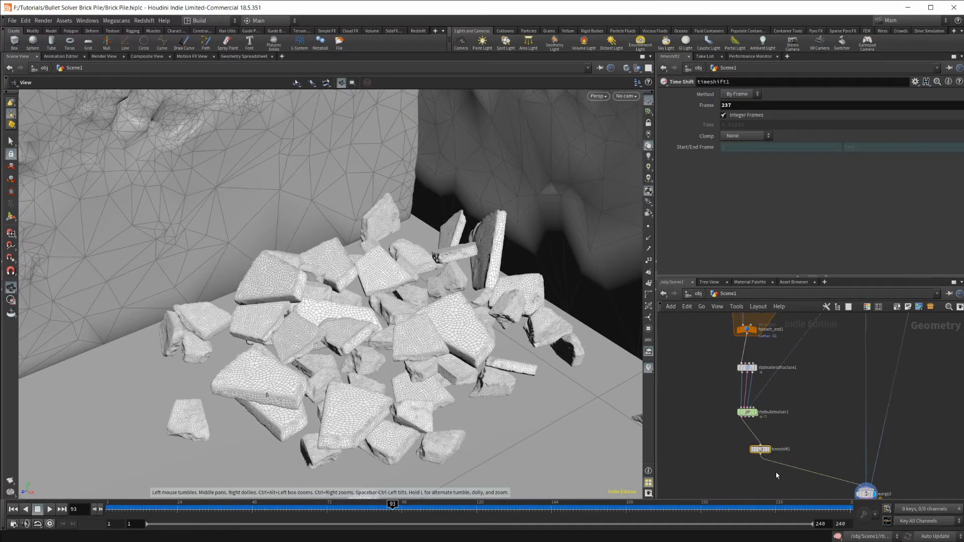
middle_drag(805, 380, 790, 457)
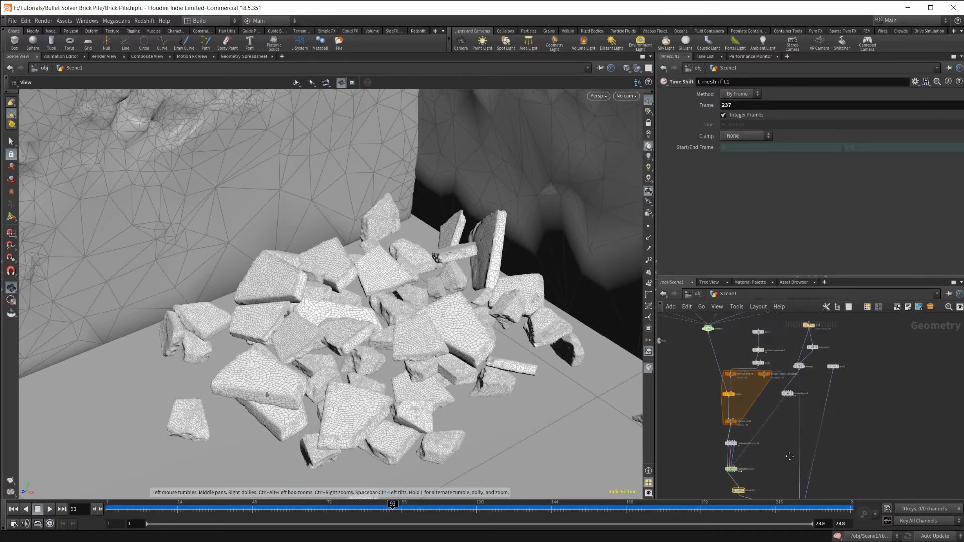
scroll(853, 406, up, 3)
drag(376, 413, 332, 307)
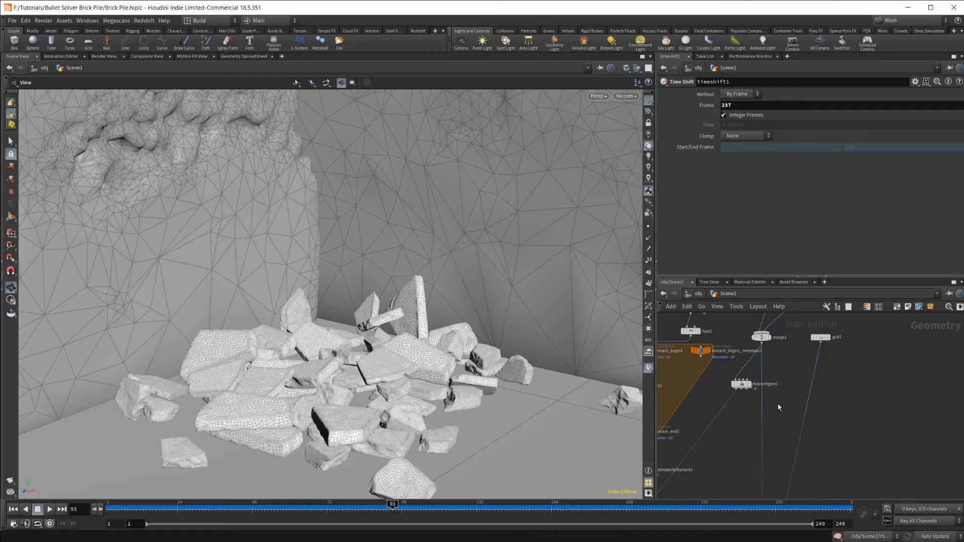
Step: Examine the network from the for-each loop and rbdconfigure1 through rbdmaterialfracture1 alongside the frozen debris pile
middle_drag(739, 460, 742, 397)
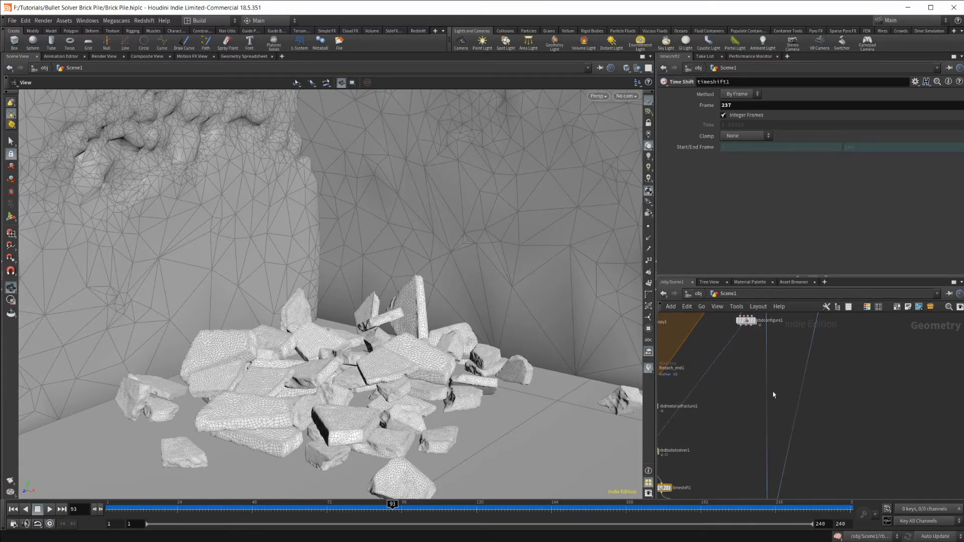
scroll(813, 415, down, 5)
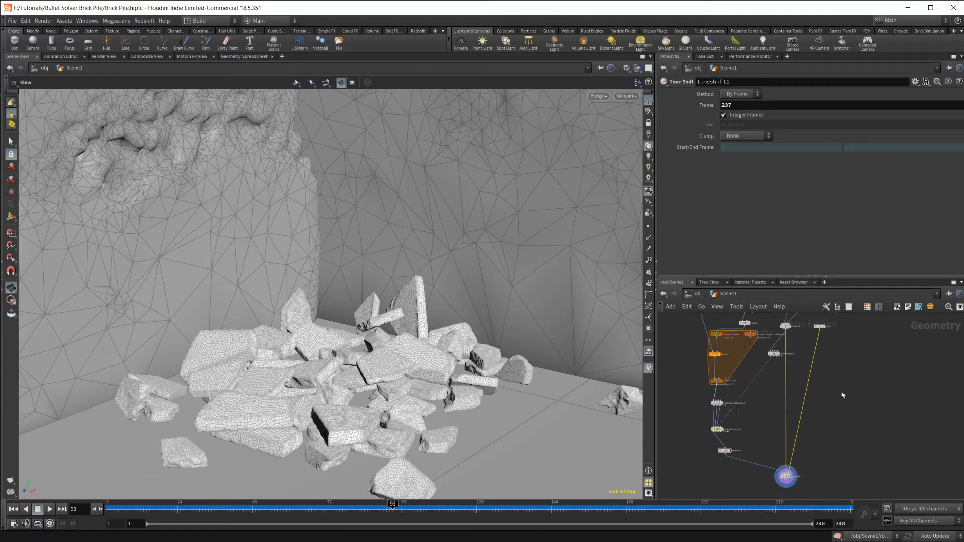
scroll(838, 392, up, 2)
drag(400, 370, 394, 316)
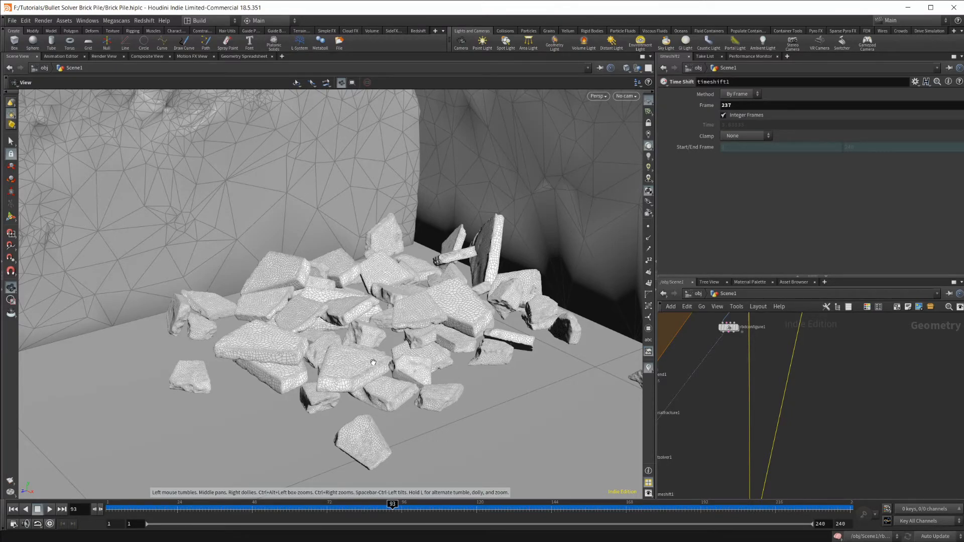
scroll(738, 397, down, 4)
right_click(737, 397)
key(Escape)
scroll(795, 392, up, 5)
scroll(795, 391, down, 5)
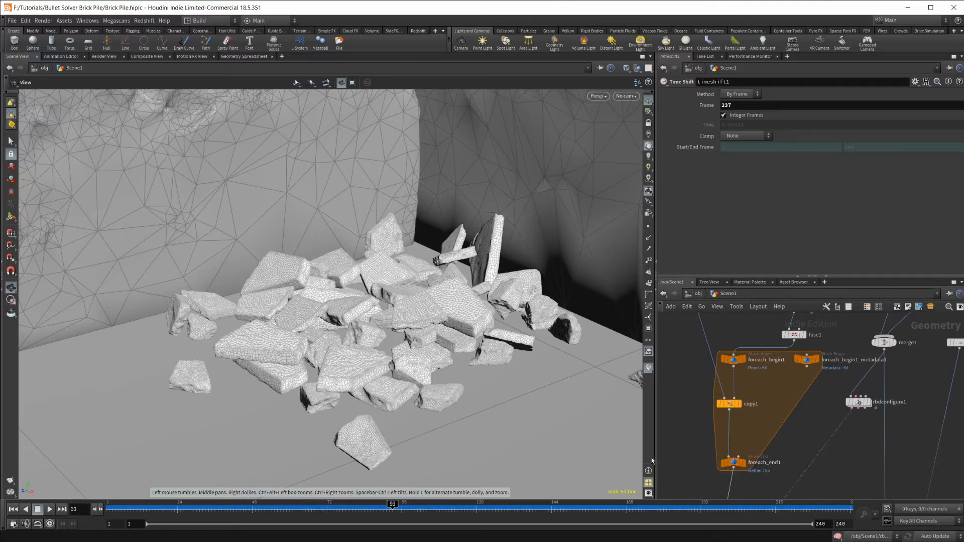
middle_drag(730, 483, 756, 423)
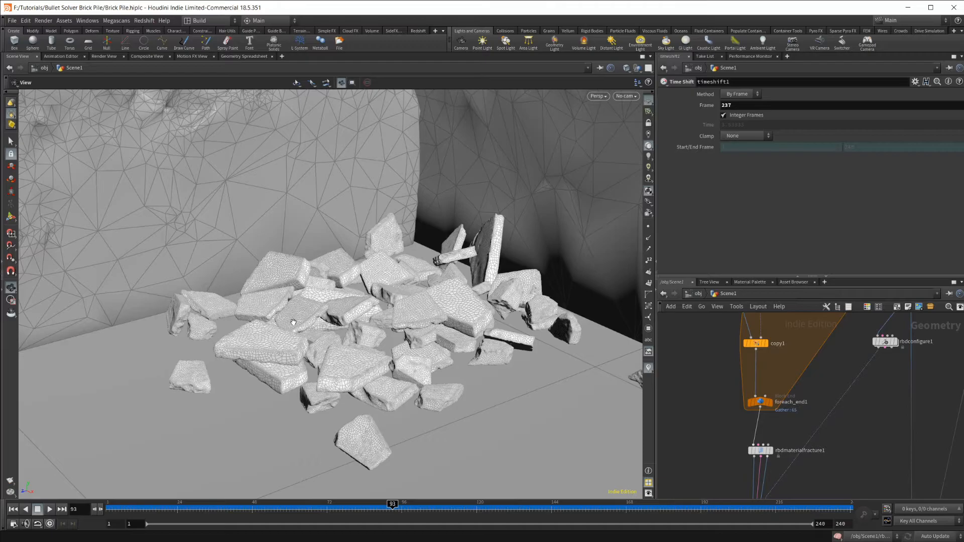
scroll(748, 444, down, 2)
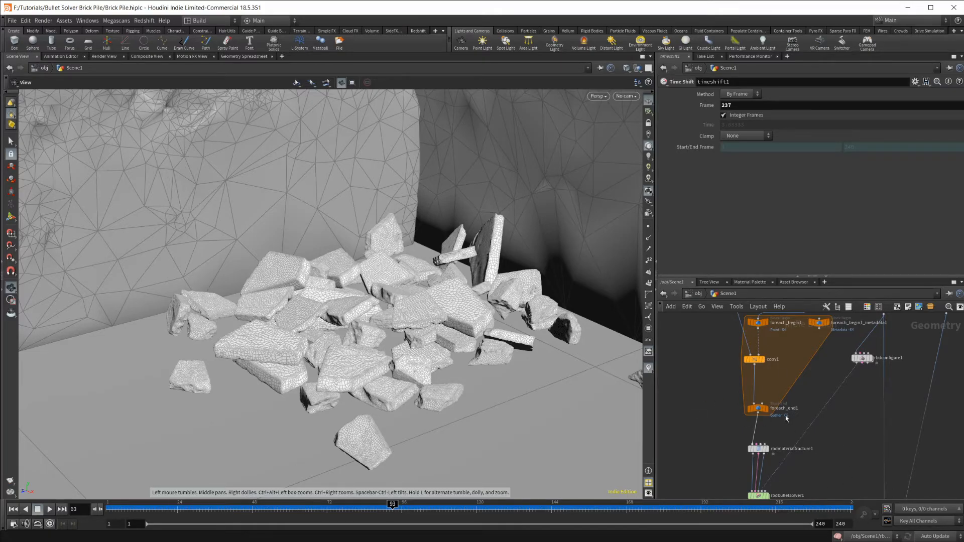
middle_drag(806, 428, 819, 373)
Step: Display rbdbulletsolver1 at frame 1 and examine the starting arrangement of the pieces for overlaps
click(779, 441)
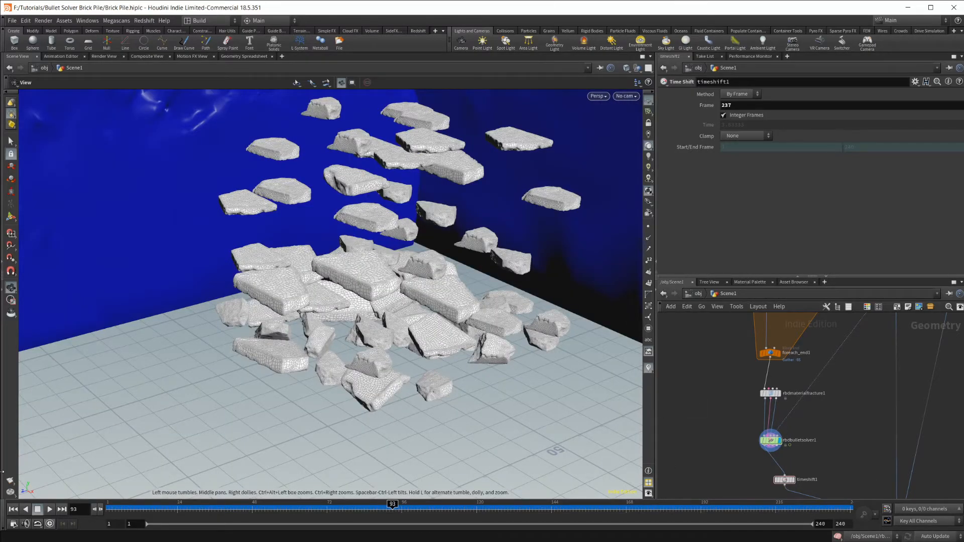
click(18, 510)
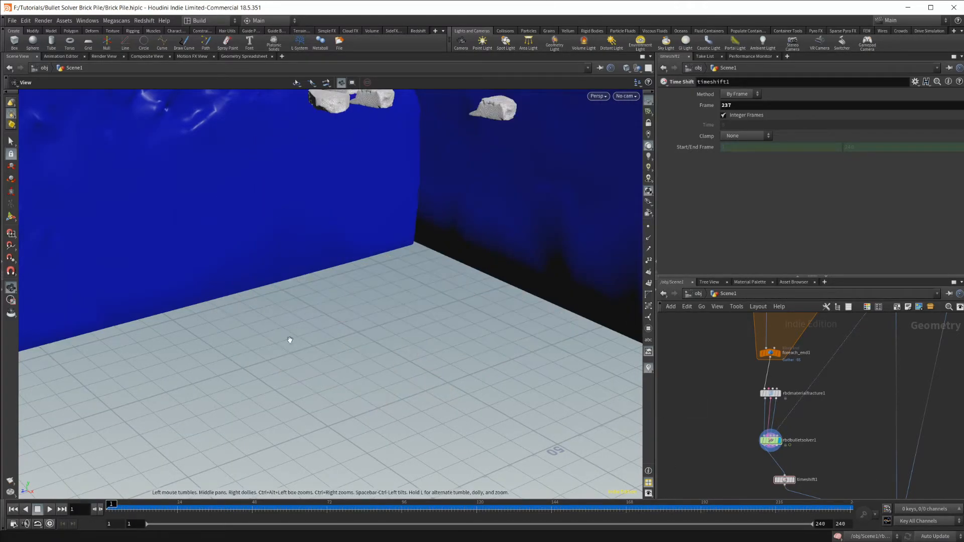
drag(284, 264, 400, 275)
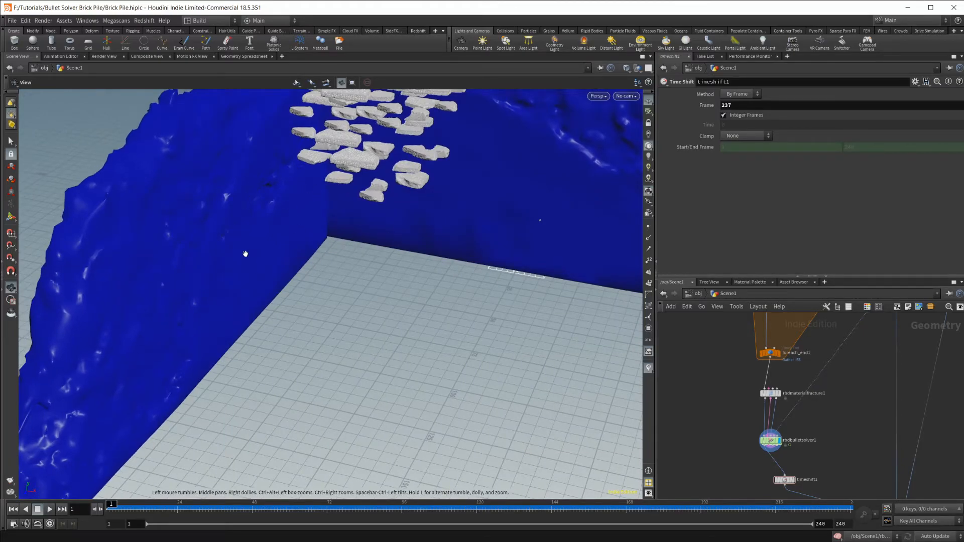
drag(409, 230, 392, 271)
drag(456, 283, 384, 335)
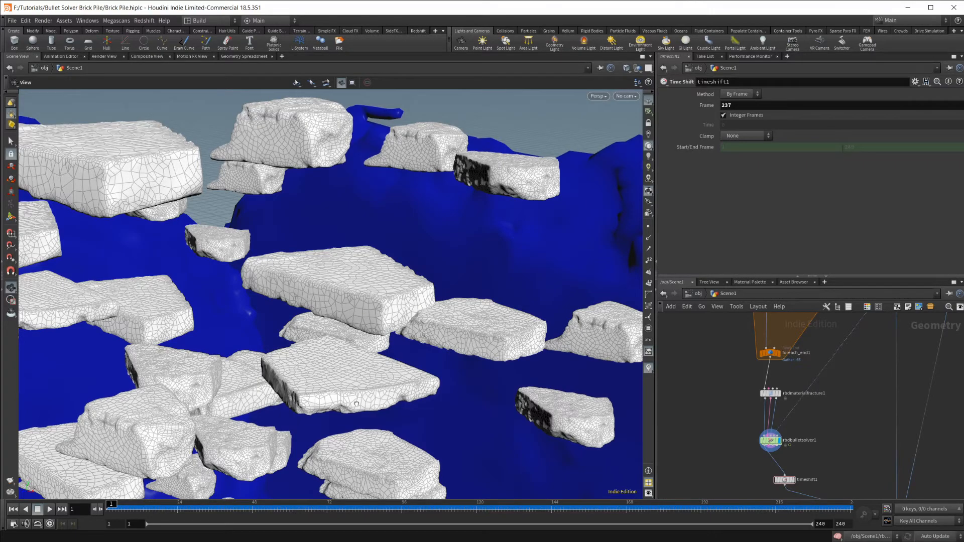
drag(380, 395, 344, 418)
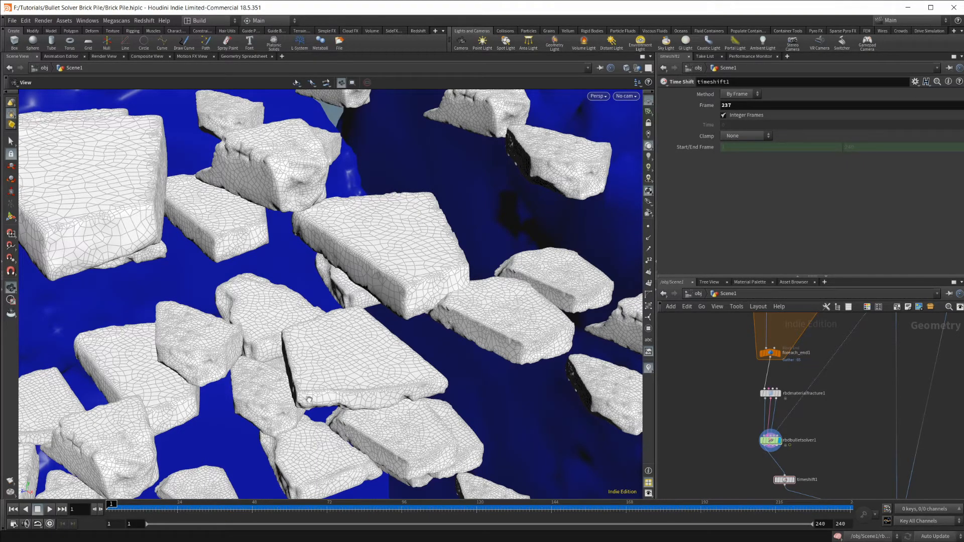
drag(307, 398, 314, 302)
scroll(370, 299, down, 5)
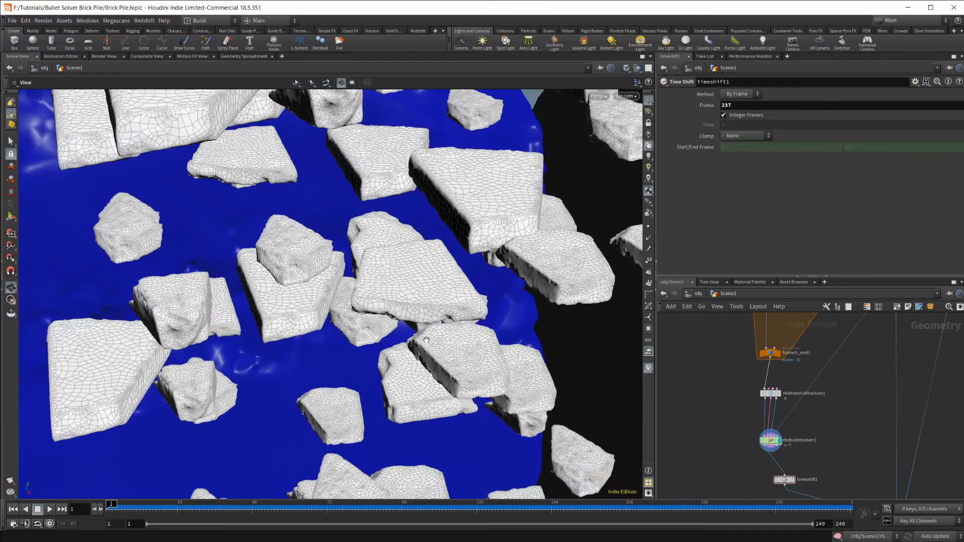
Step: Insert a Transform node into the wire between the switch node and copy1
scroll(766, 358, down, 6)
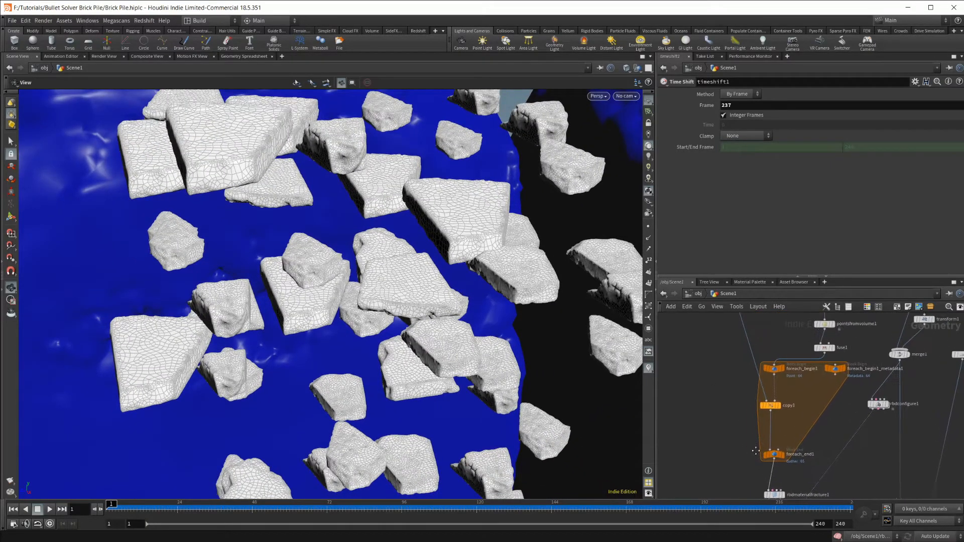
scroll(751, 367, up, 3)
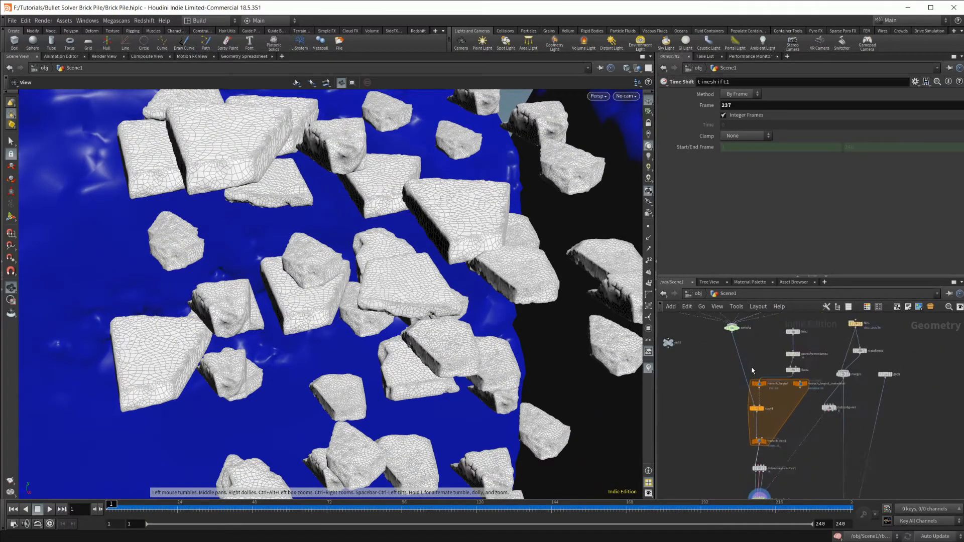
key(Tab)
text(tr)
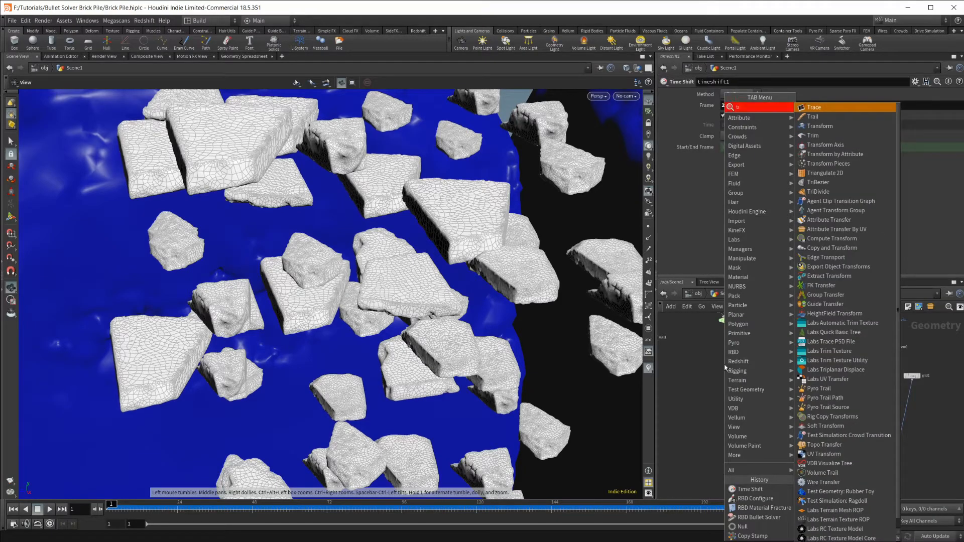
key(Down)
key(Down)
key(Return)
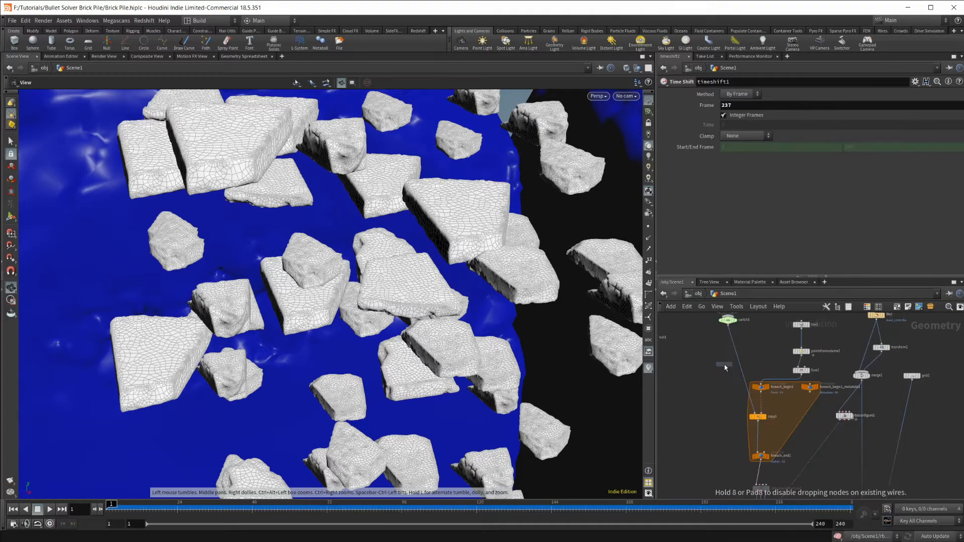
click(725, 368)
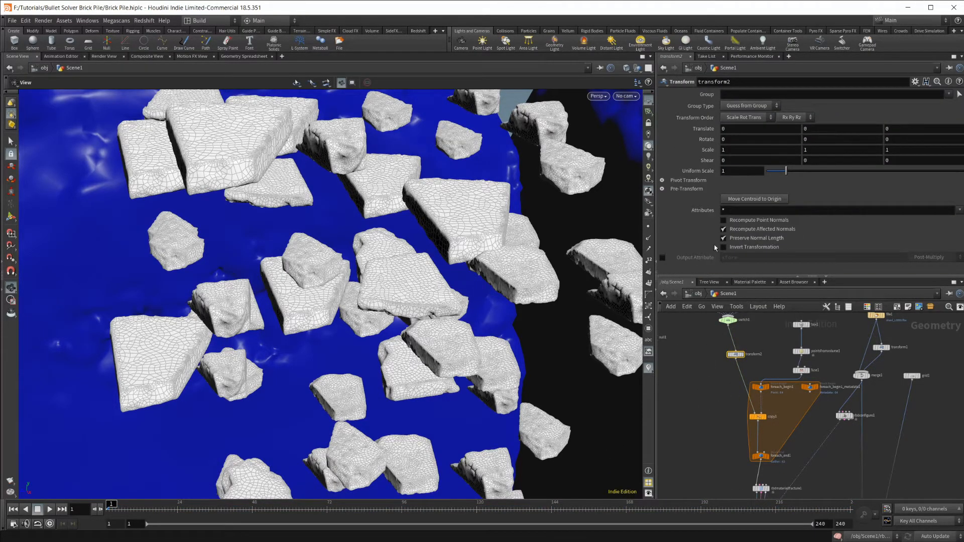
Step: Set transform2's X rotation to the expression fit01(rand(detail("../foreach_begin1_metadata1/",iteration,0)),0,360)
scroll(690, 405, up, 3)
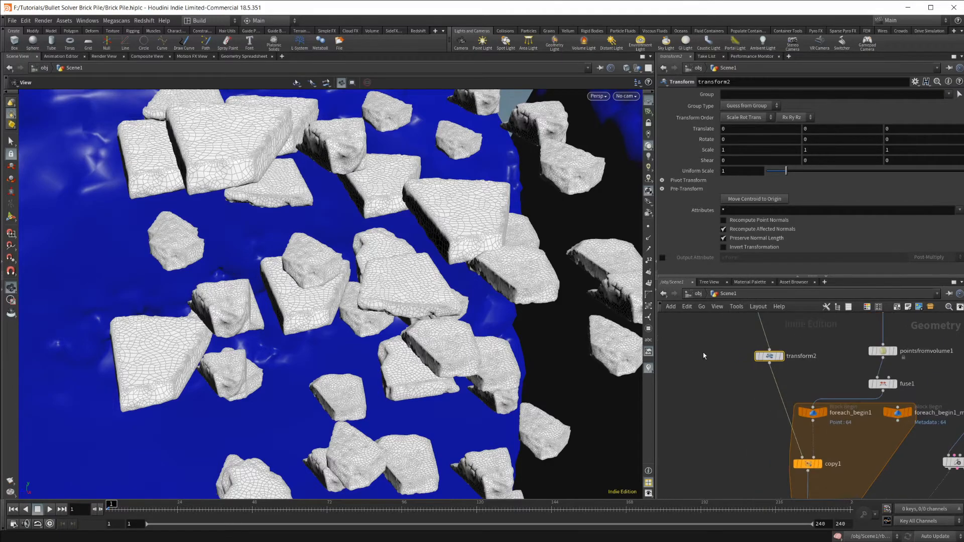
click(725, 140)
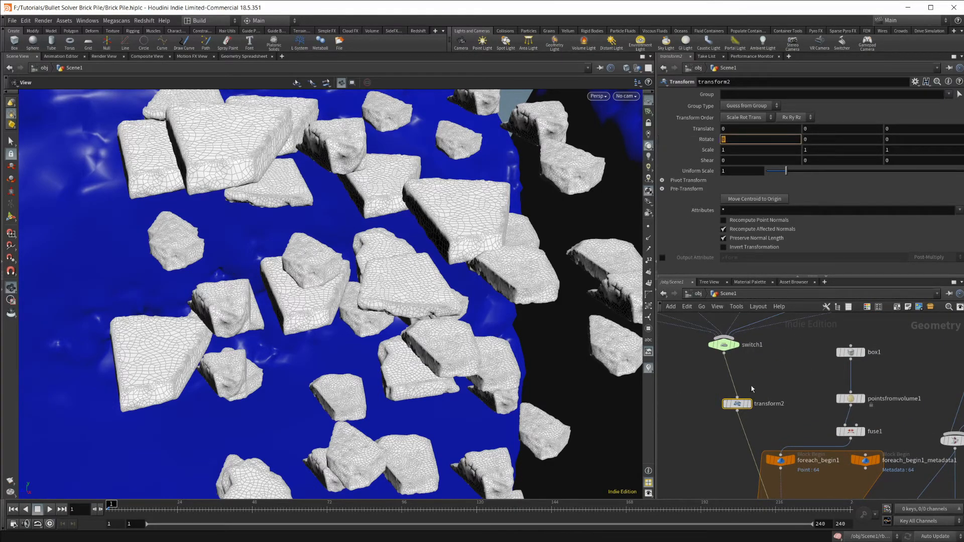
text(fit)
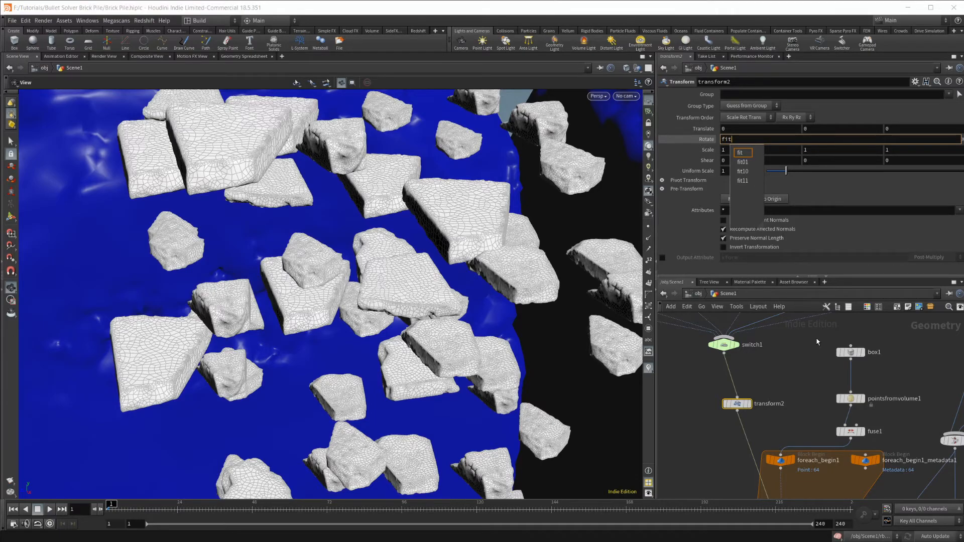
key(Down)
key(Return)
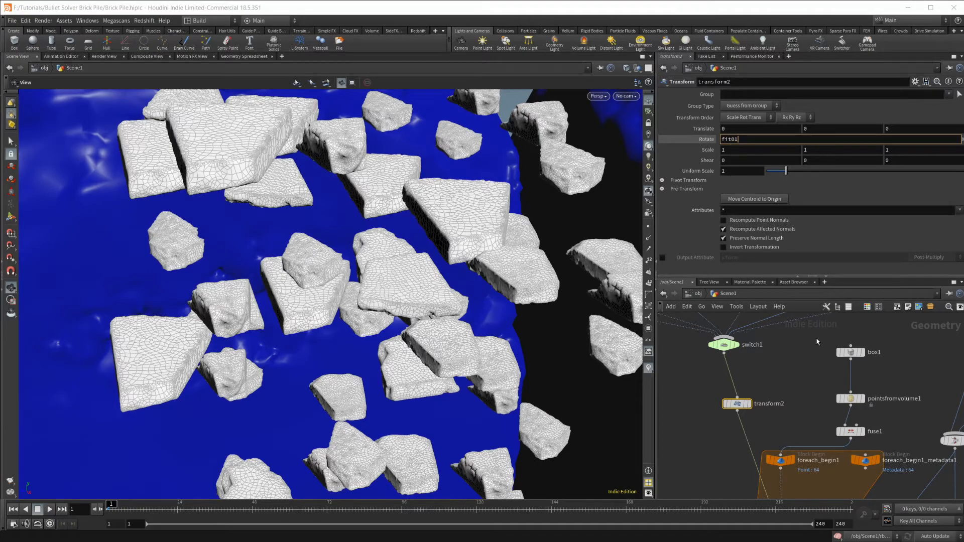
text((rand(det)
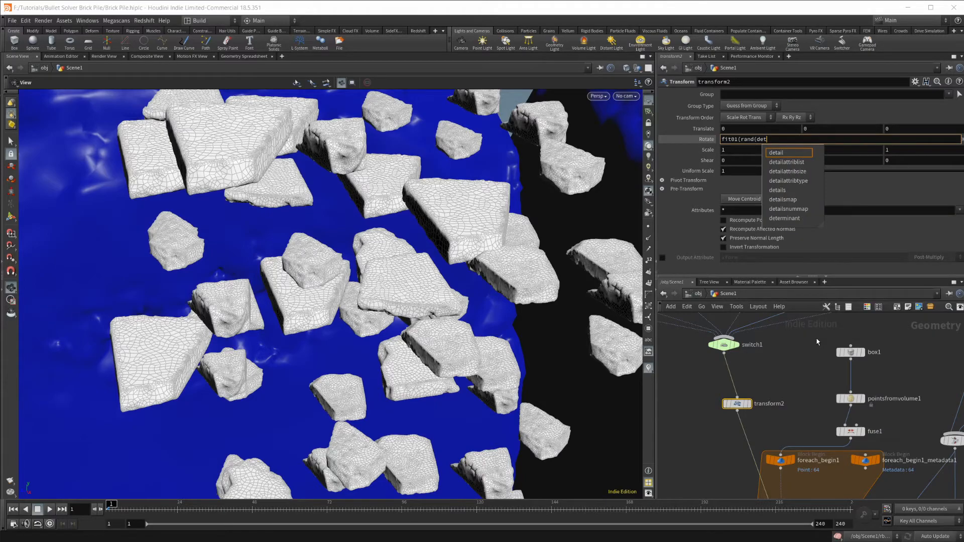
text(ail()
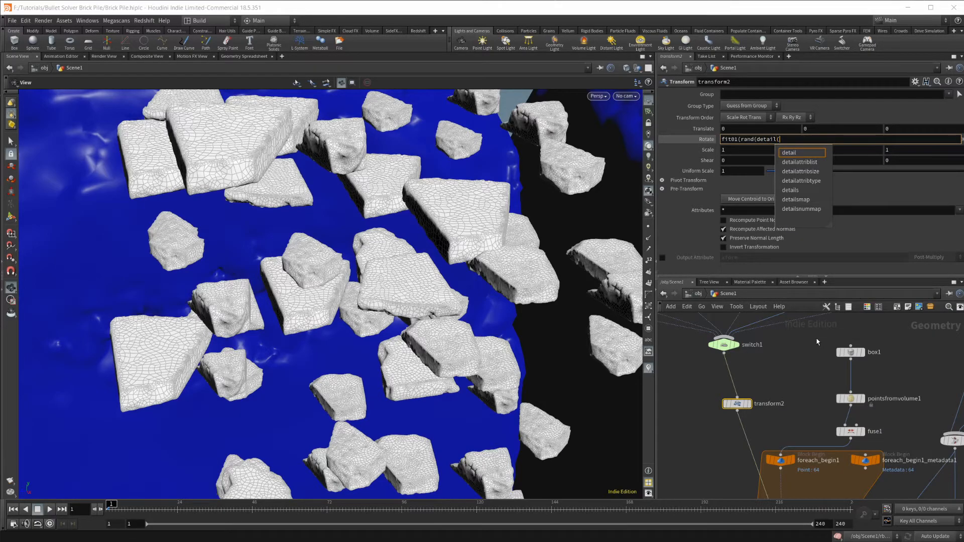
text("../)
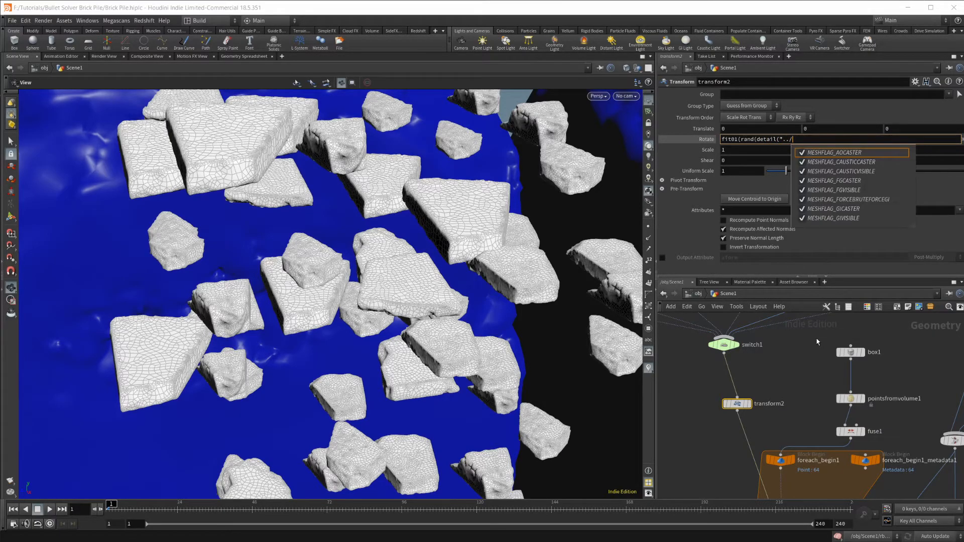
text(for)
key(Down)
key(Return)
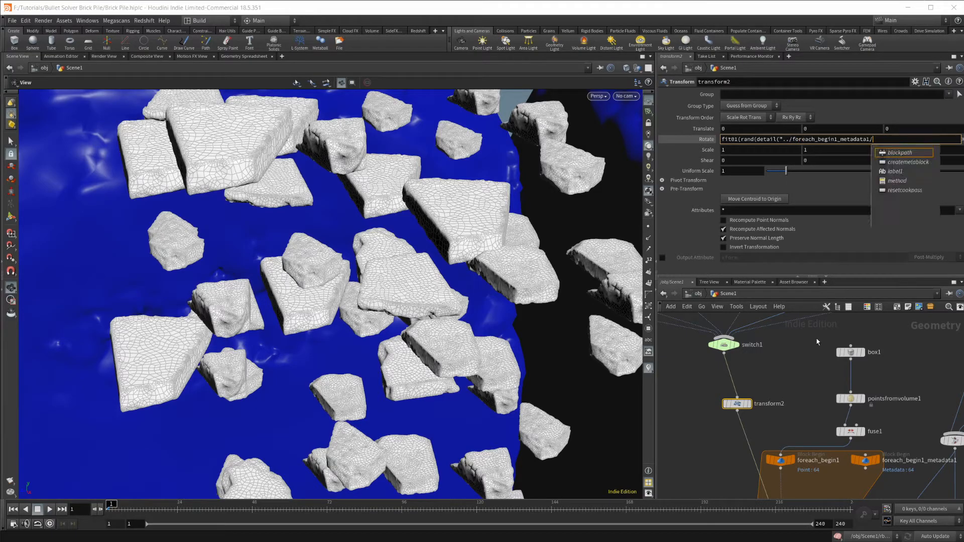
text(,)
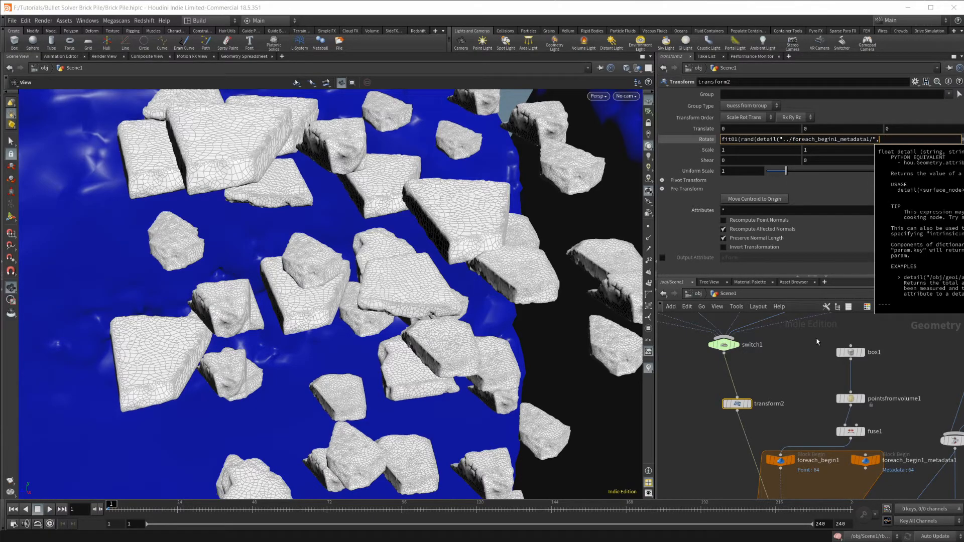
text(iteration)
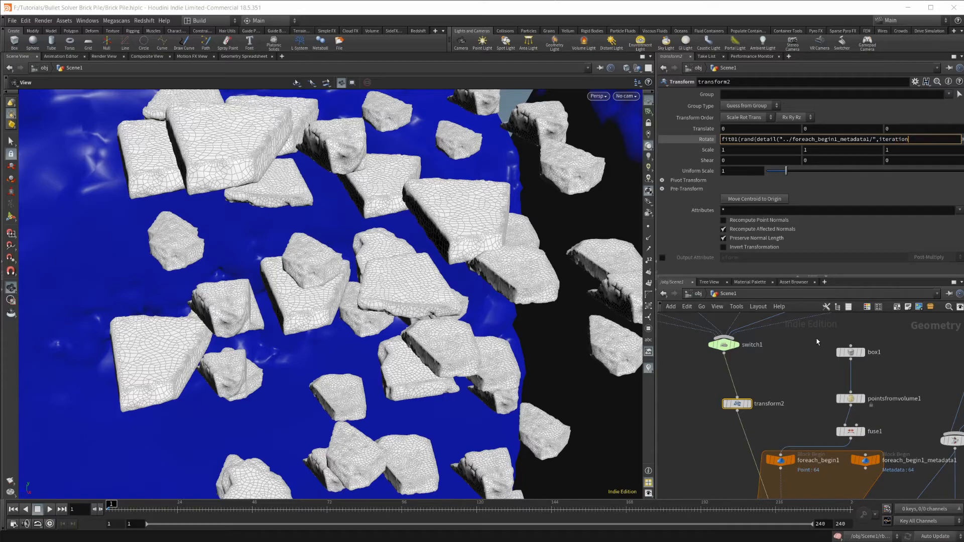
text(,0))
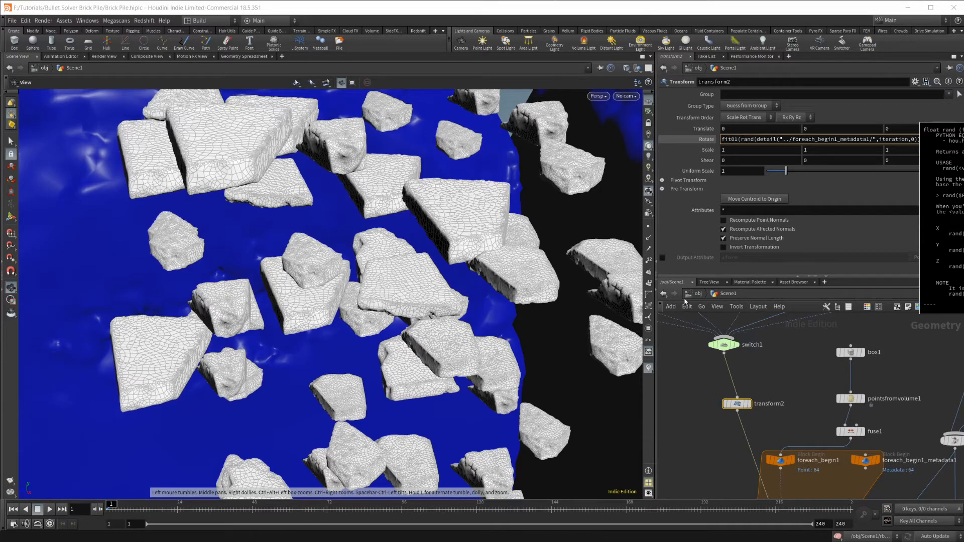
key(Return)
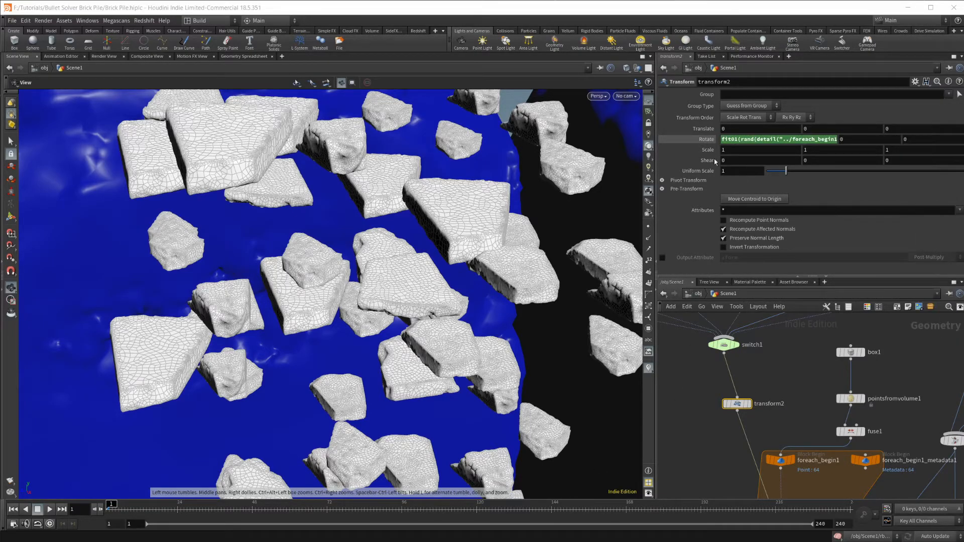
click(782, 139)
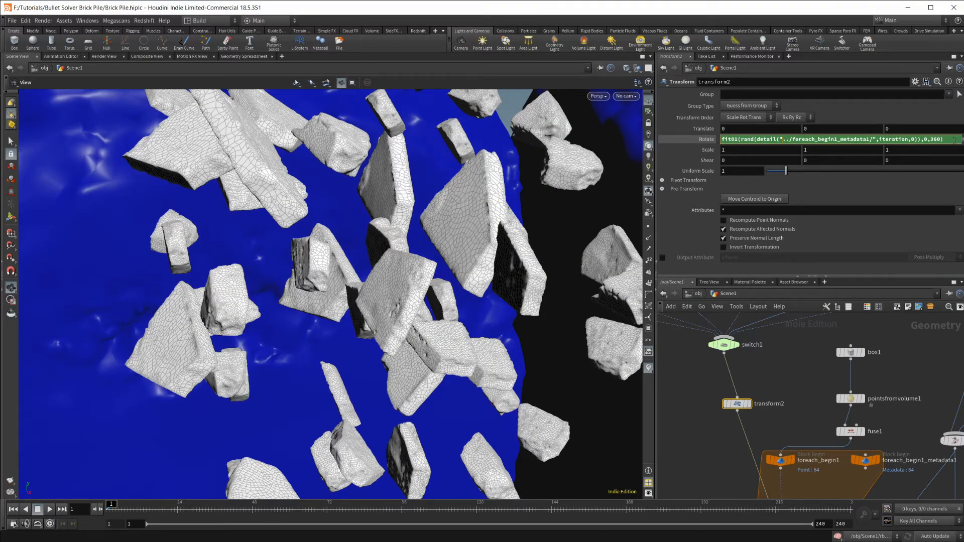
drag(955, 141, 859, 141)
shift+click(754, 140)
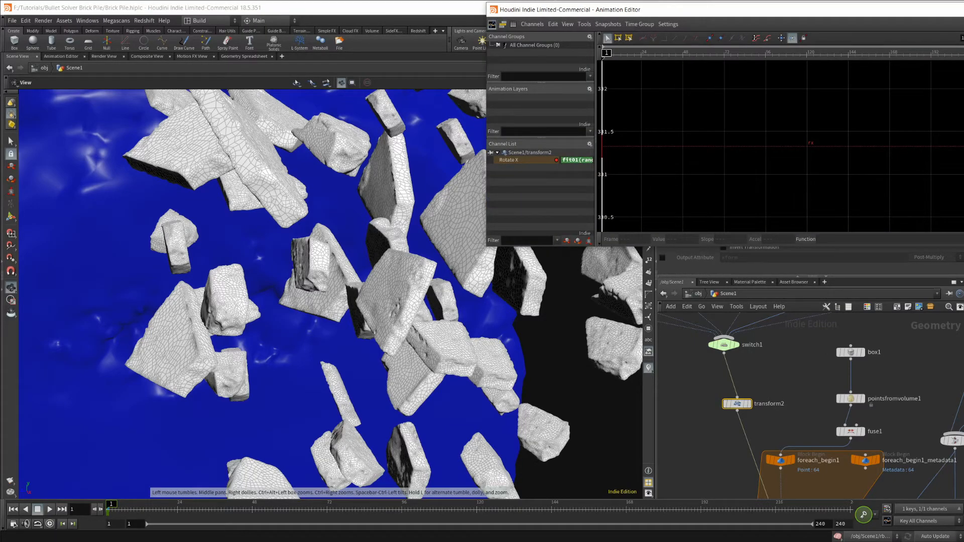
key(alt+F4)
Step: Copy transform2's X rotation expression into its Y and Z rotation values
click(736, 140)
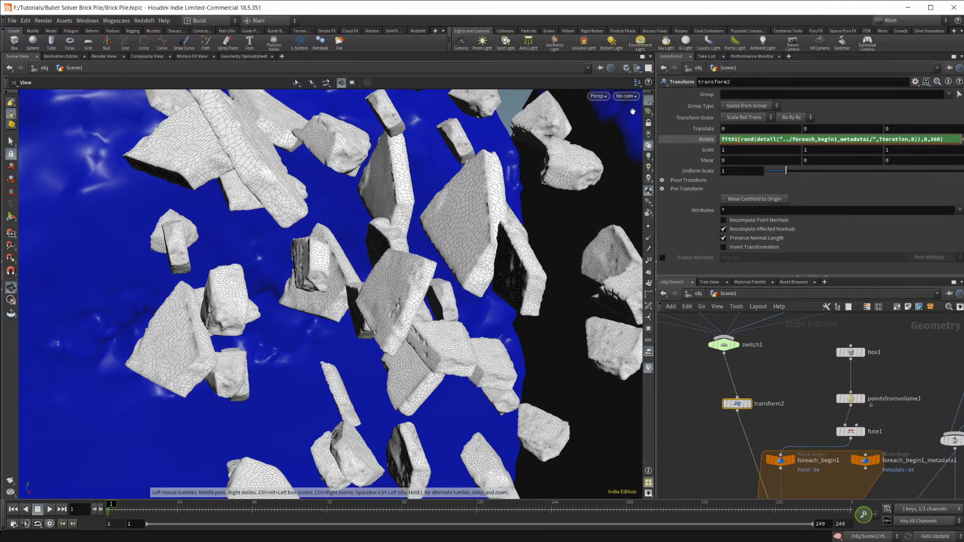
drag(723, 139, 945, 140)
key(ctrl+c)
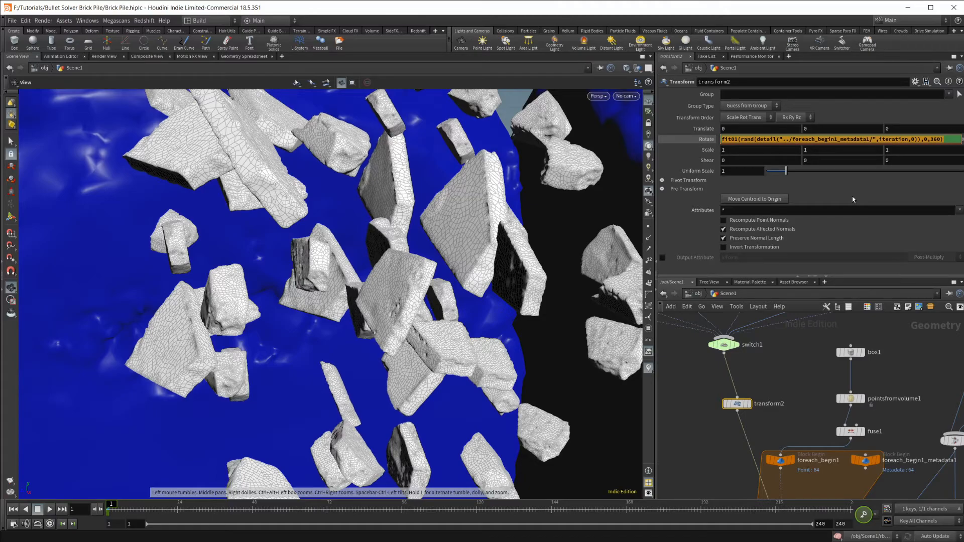
text(0)
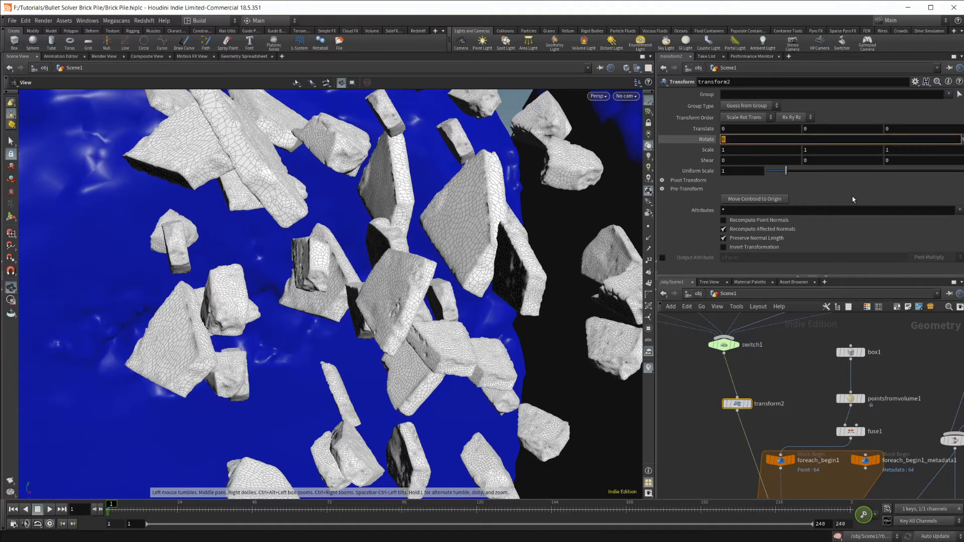
key(ctrl+v)
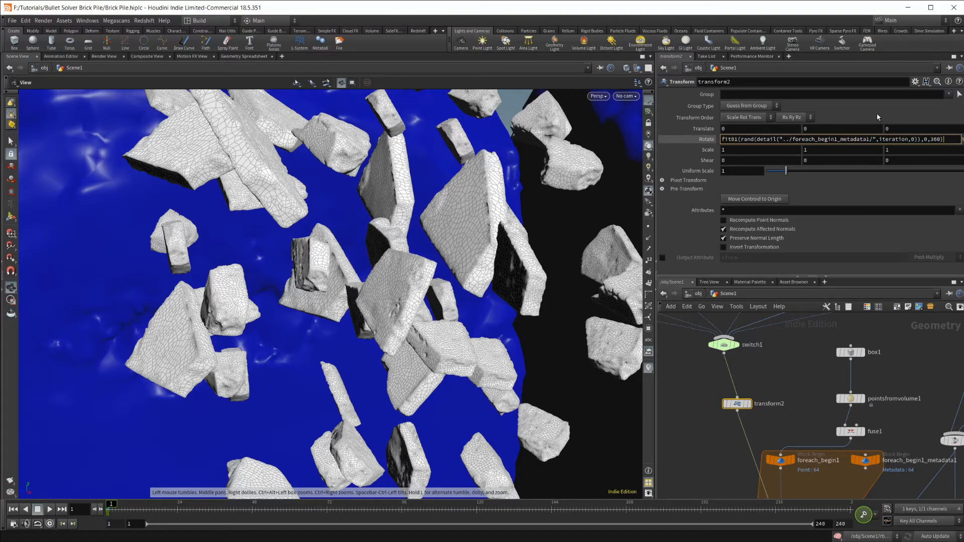
key(ctrl+z)
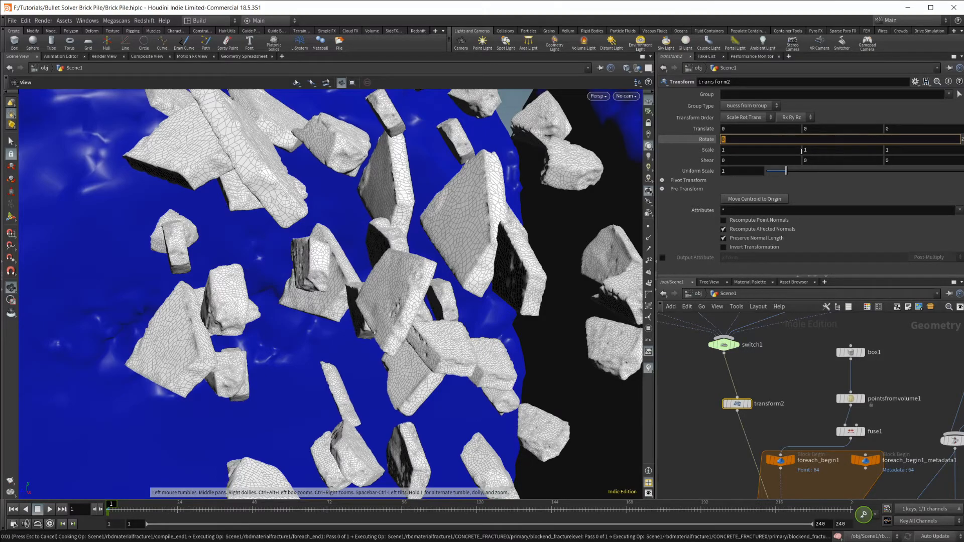
key(ctrl+v)
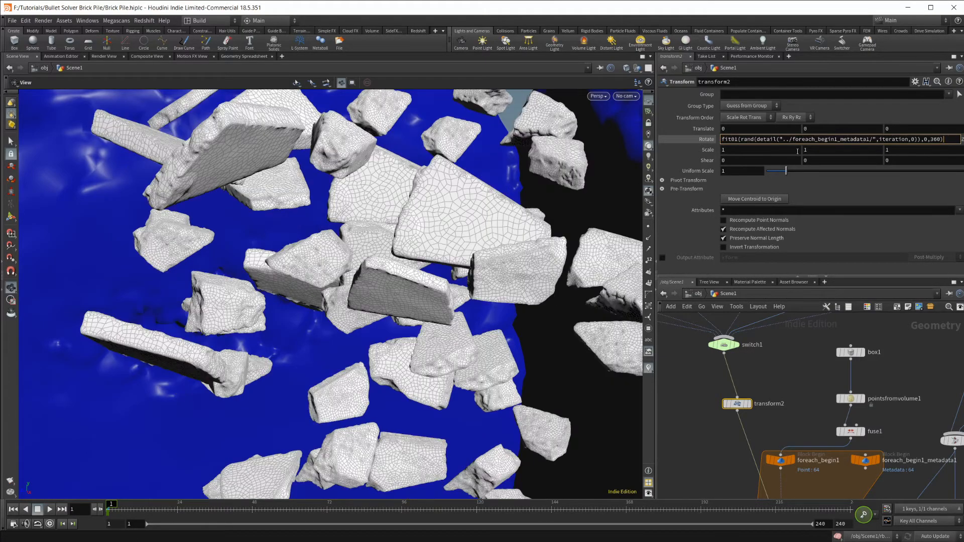
key(Return)
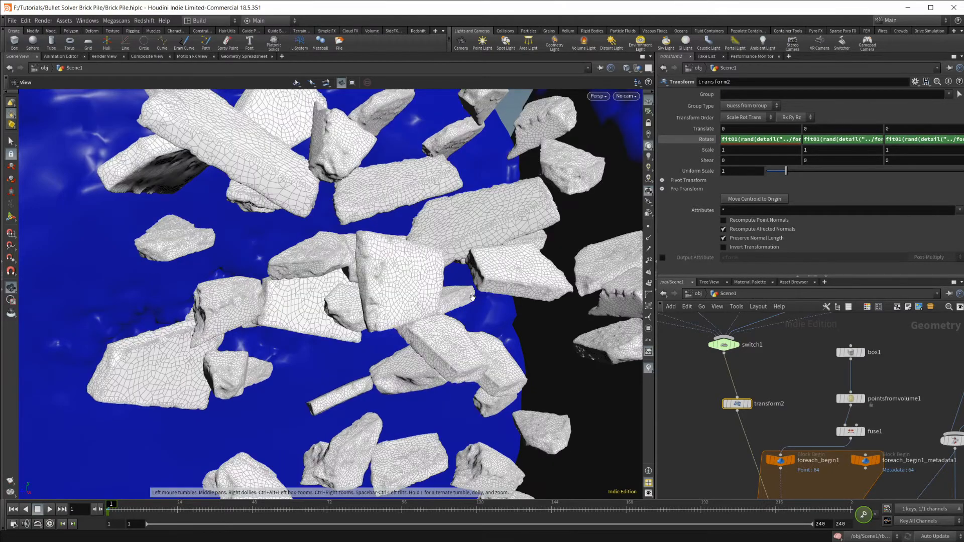
Step: Play the rbdbulletsolver1 simulation with the randomly rotated pieces, follow them down onto the floor and stop playback
right_drag(515, 256, 372, 338)
drag(372, 338, 393, 245)
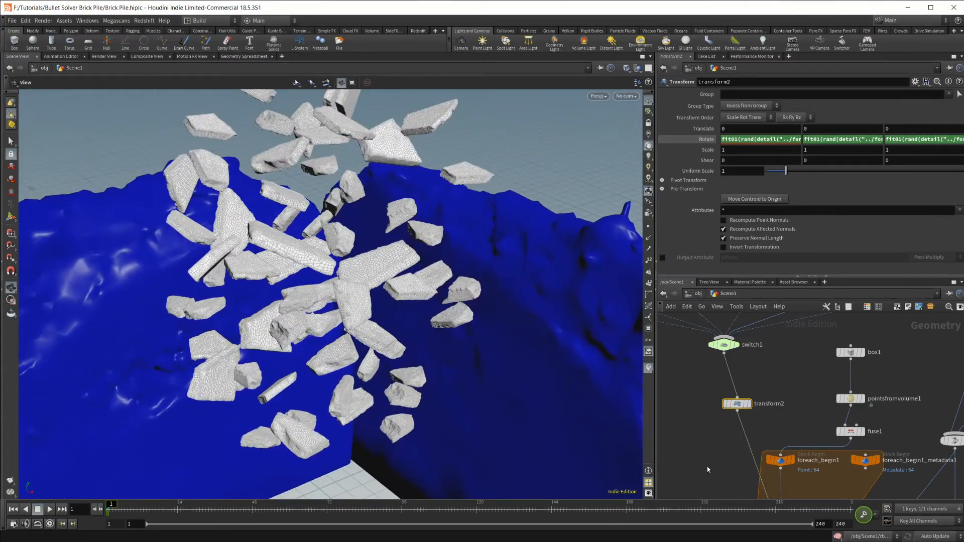
scroll(701, 467, down, 5)
scroll(755, 461, up, 4)
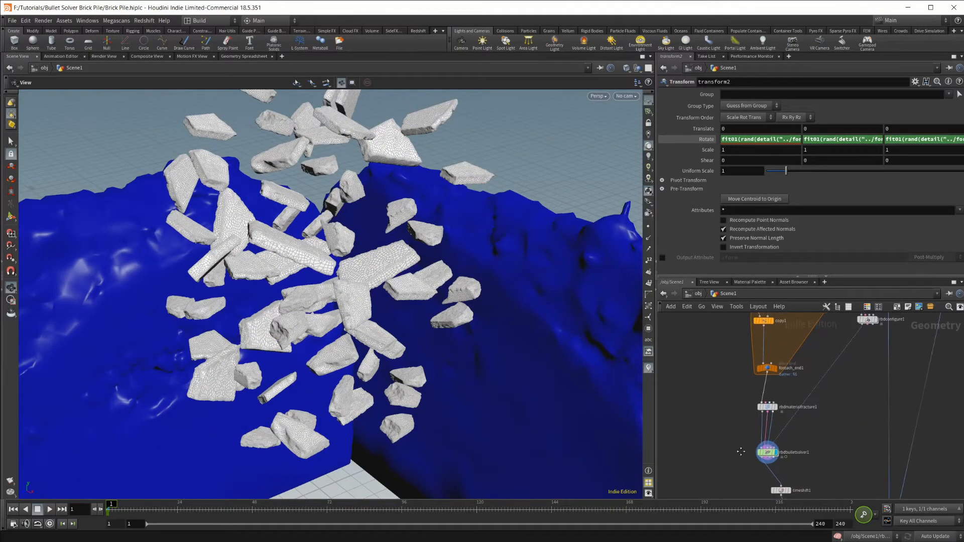
drag(254, 324, 258, 313)
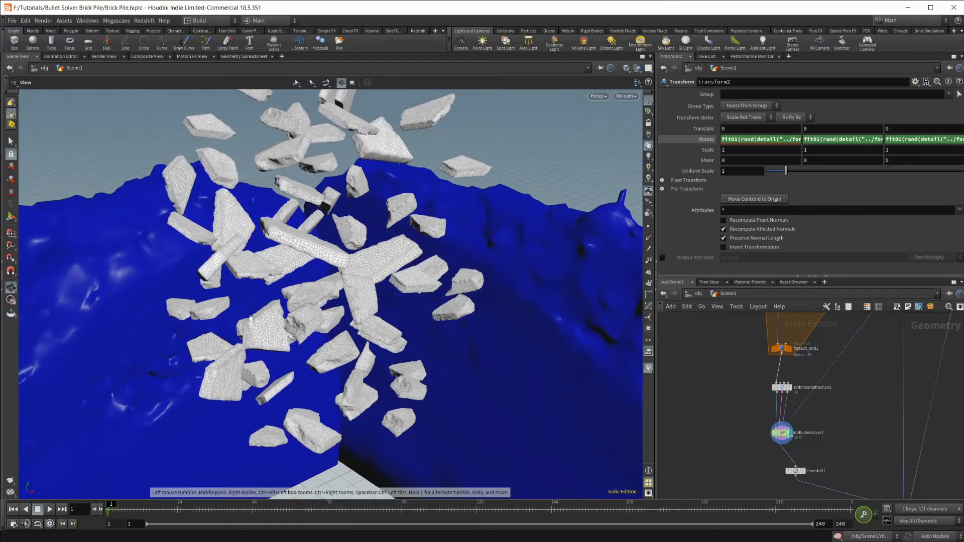
click(50, 514)
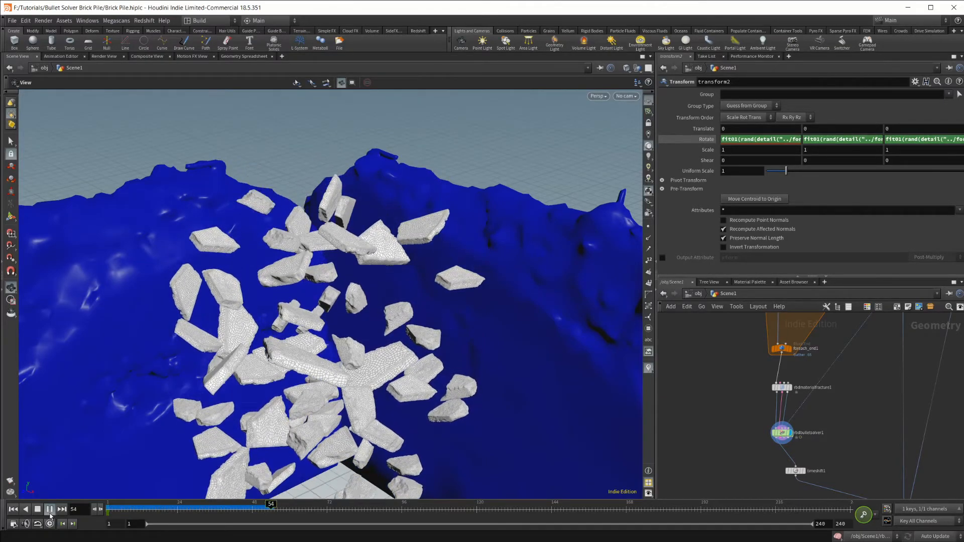
middle_drag(379, 352, 446, 216)
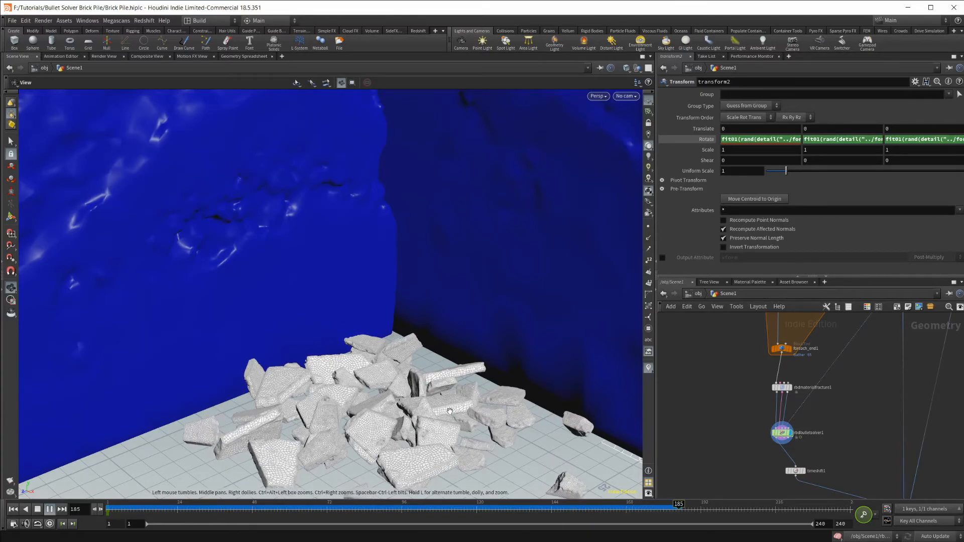
drag(380, 429, 348, 409)
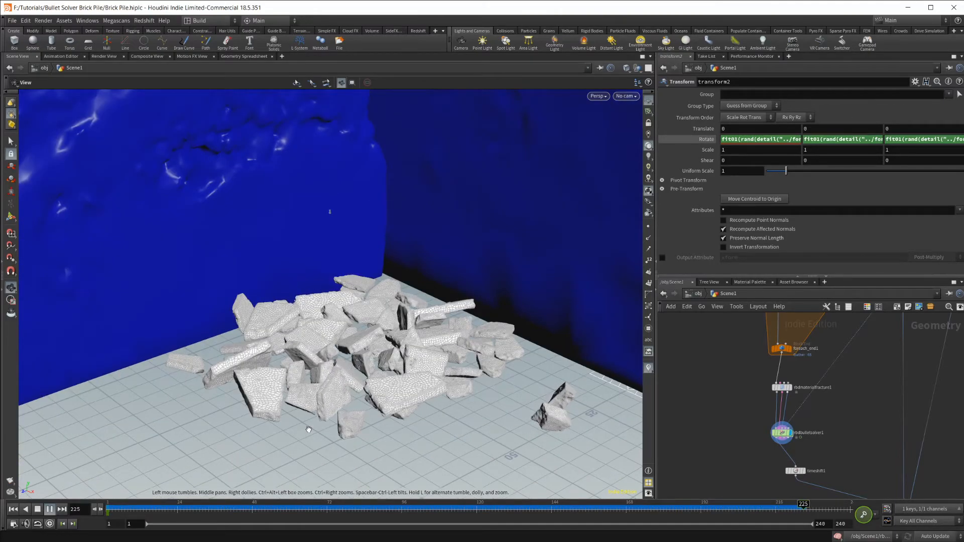
click(41, 508)
click(40, 509)
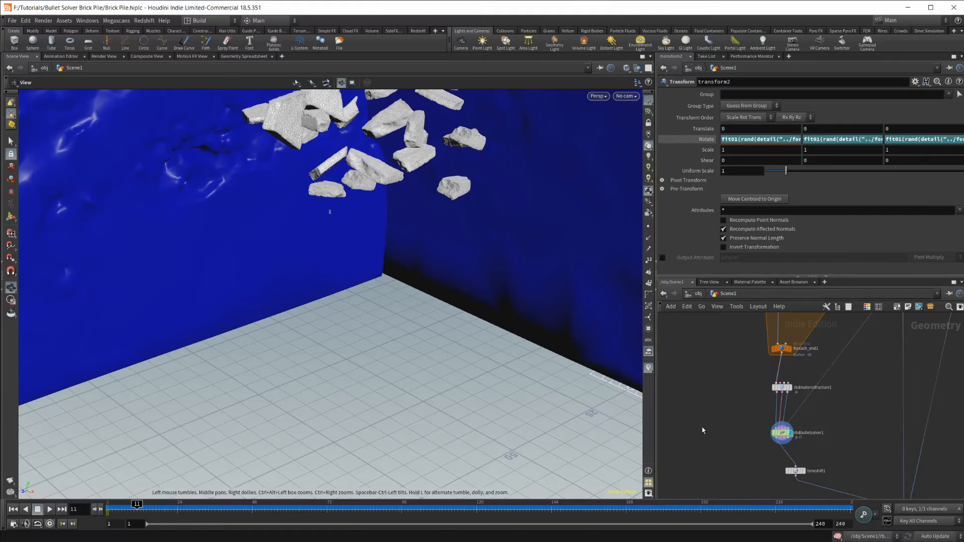
Step: Display timeshift1 and inspect the frozen debris pile from low and high angles
middle_drag(696, 433, 643, 389)
click(754, 420)
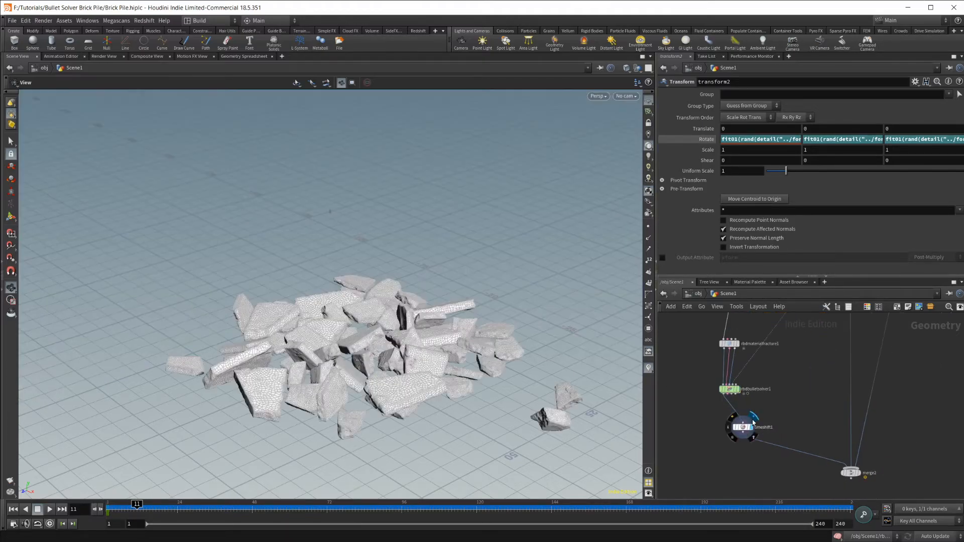
drag(407, 350, 407, 187)
right_drag(380, 349, 425, 364)
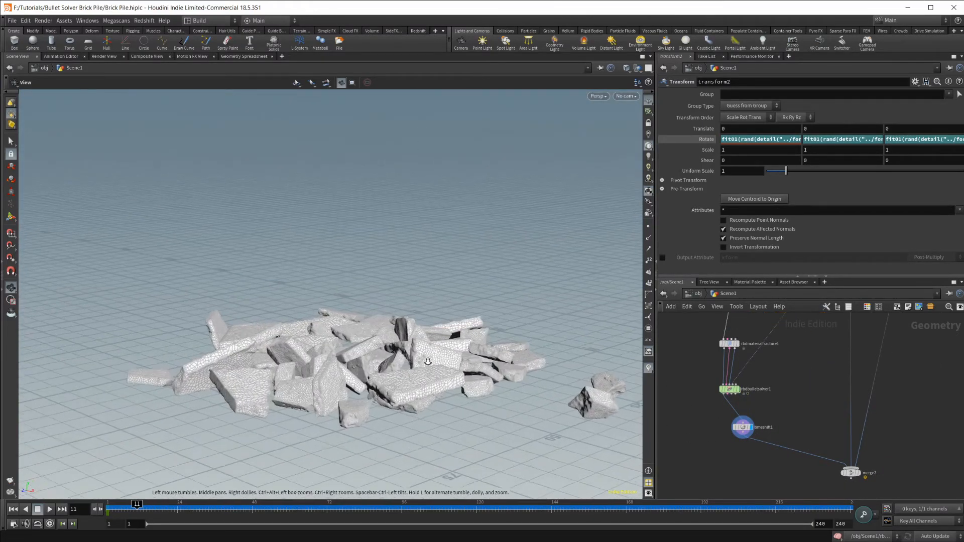
drag(424, 364, 385, 409)
Step: Display merge2 and inspect the frozen pile together with the rock walls, the floor and the node network
middle_drag(865, 471, 833, 420)
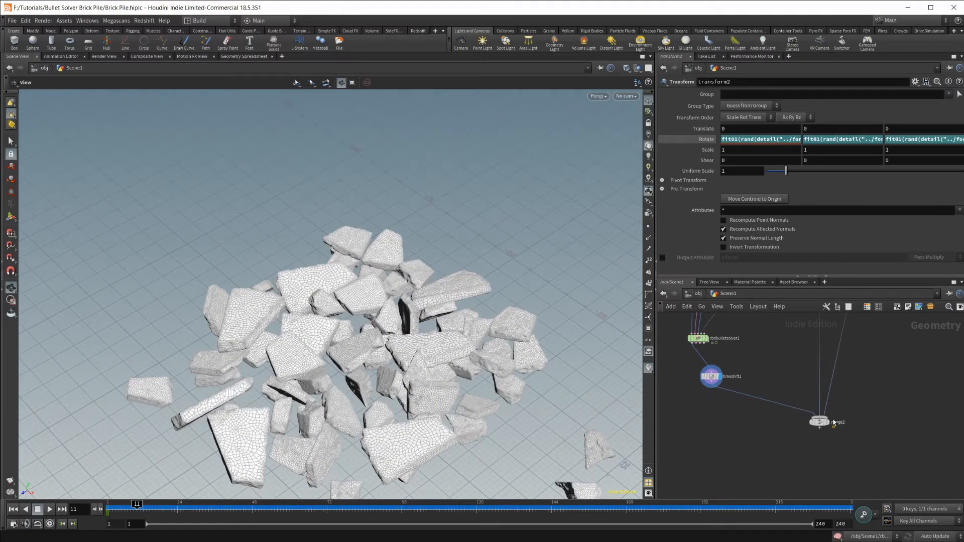
click(834, 421)
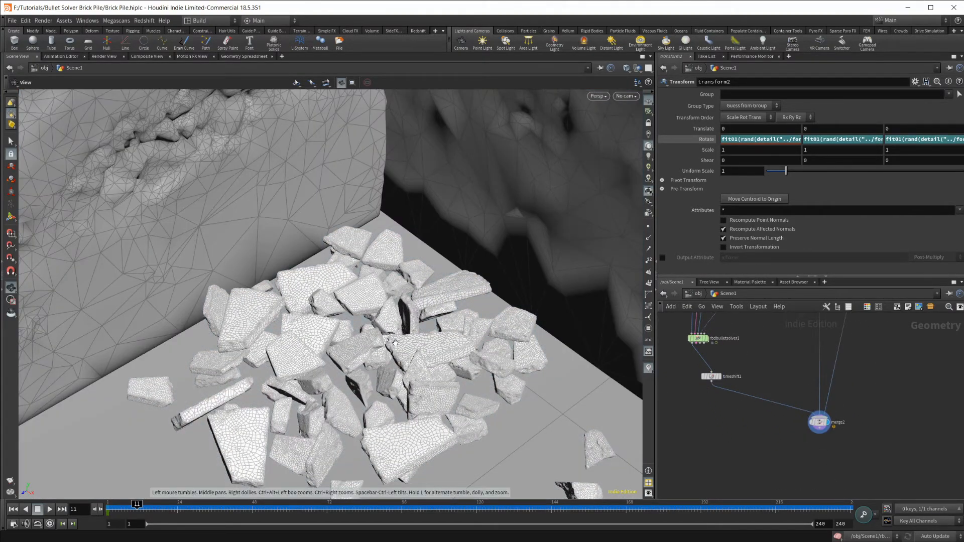
drag(395, 342, 402, 313)
right_drag(402, 312, 344, 342)
drag(343, 364, 380, 311)
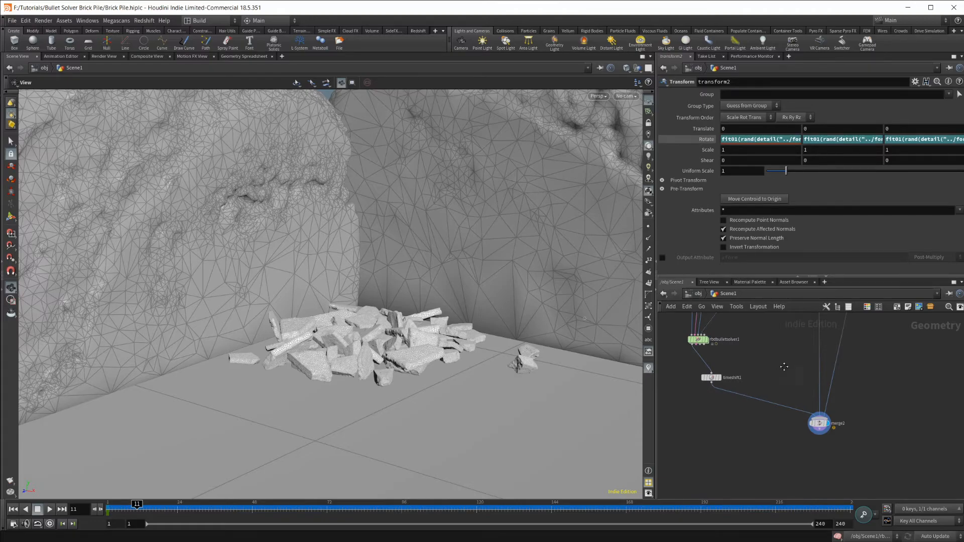
key(h)
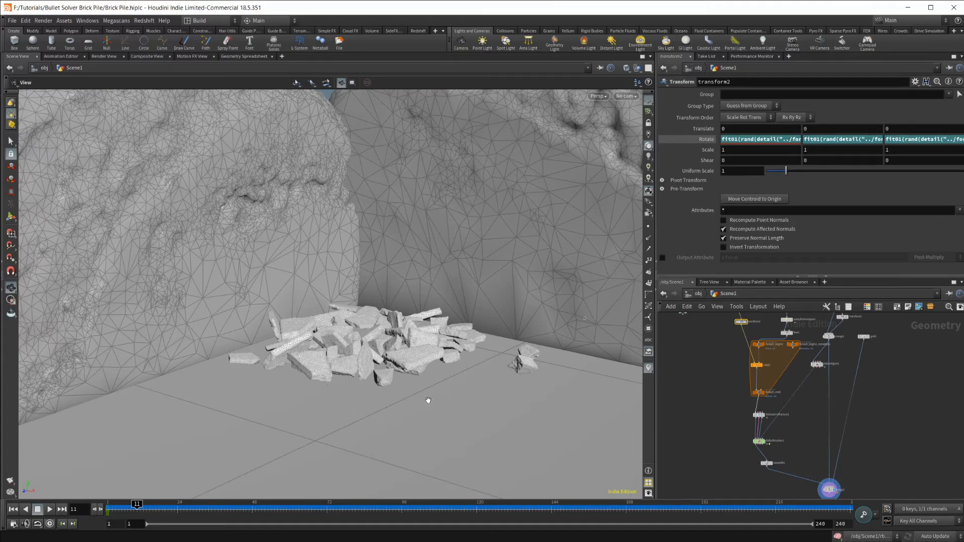
drag(467, 369, 420, 398)
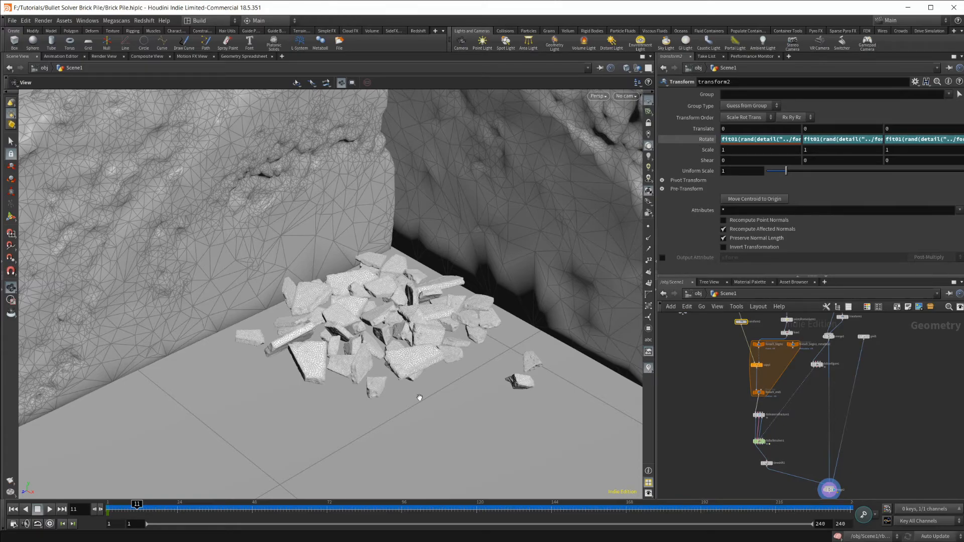
middle_drag(769, 324, 755, 404)
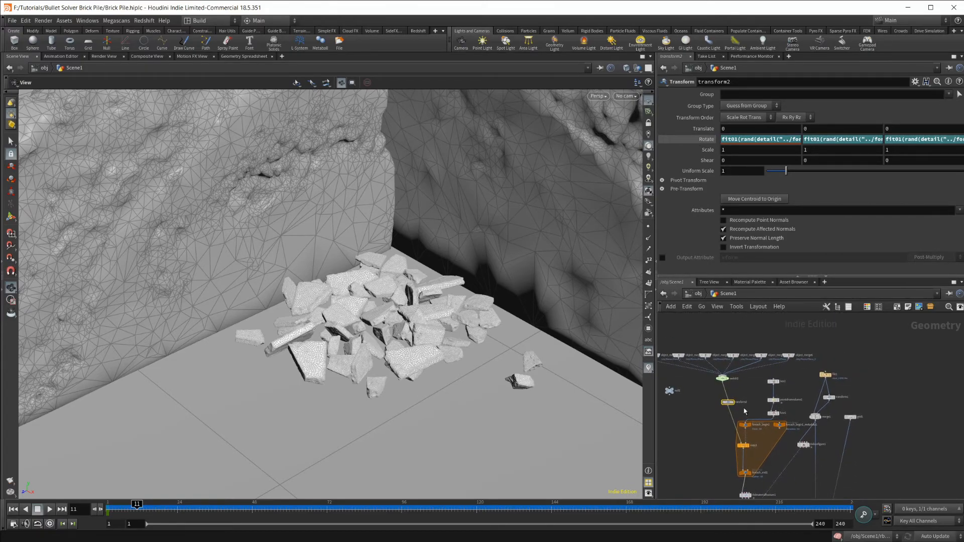
middle_drag(696, 444, 711, 395)
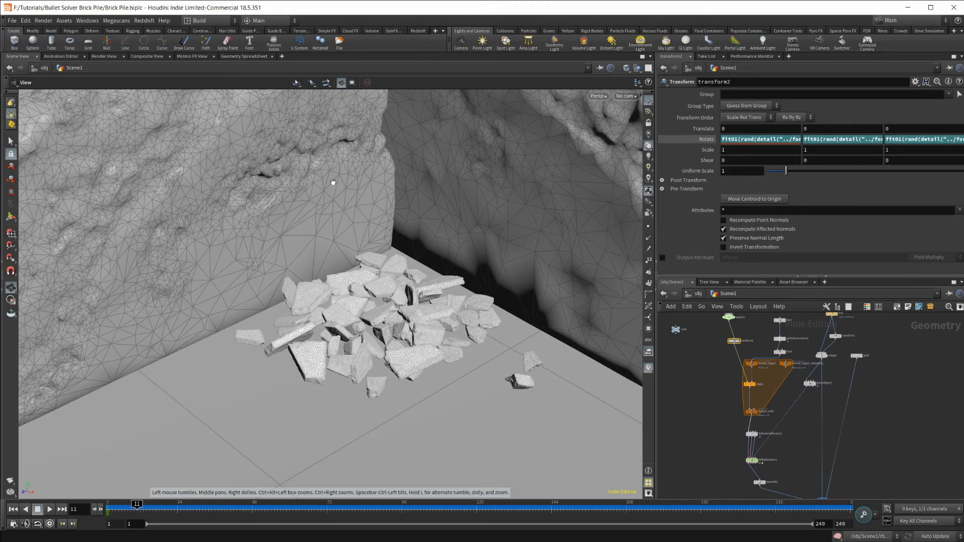
drag(374, 356, 402, 365)
scroll(402, 364, up, 3)
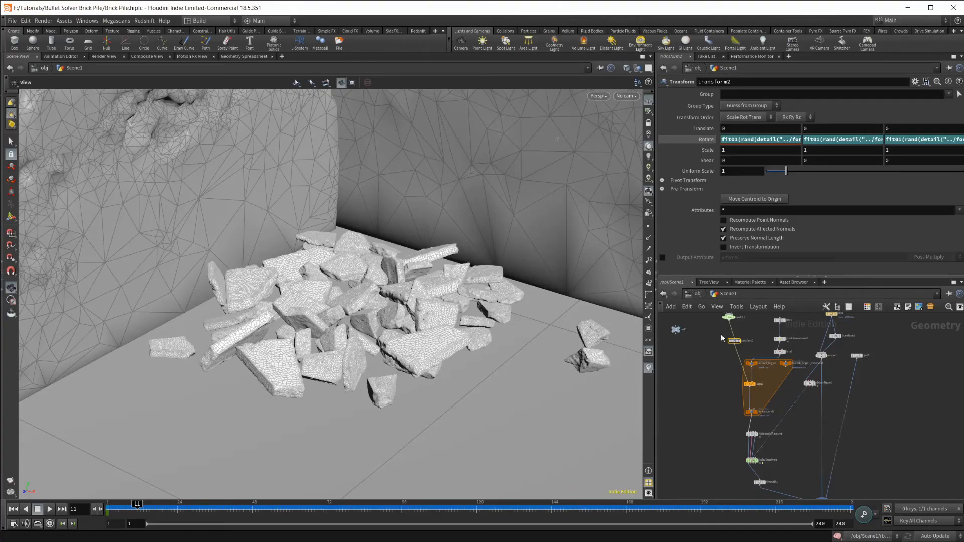